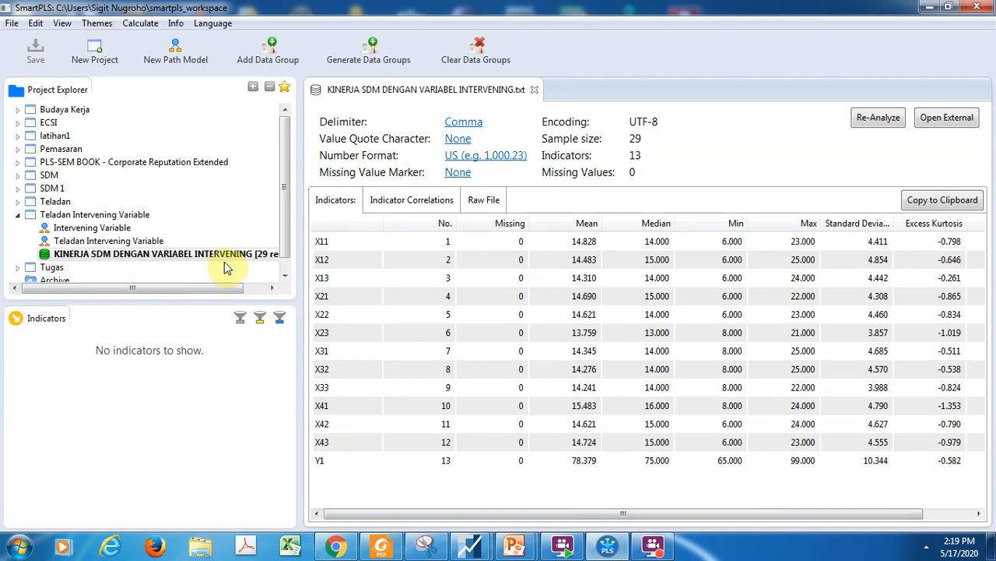
- Create a new path model named "Contoh Intervening Variable" in the Teladan Intervening Variable project
click(176, 50)
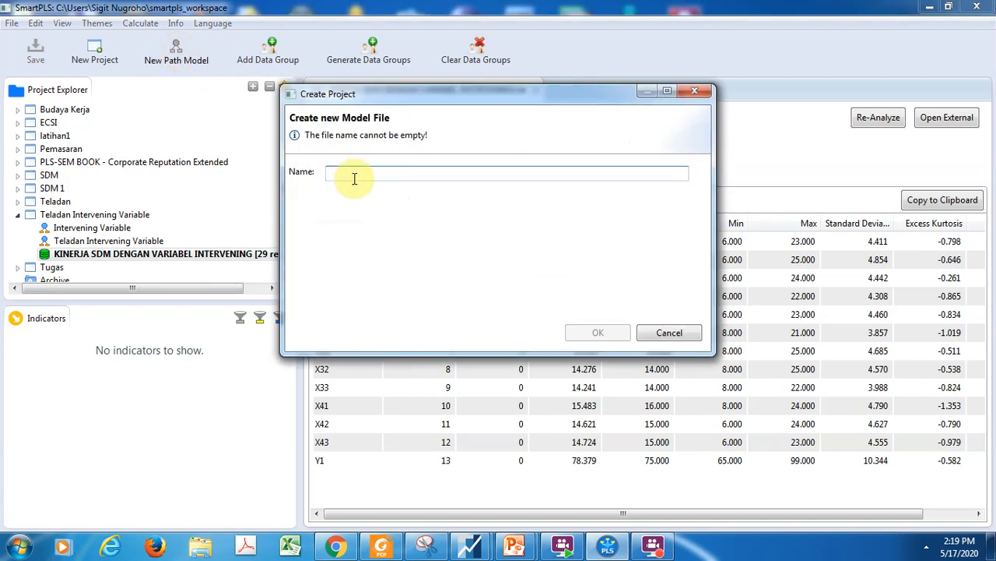
text(Interv)
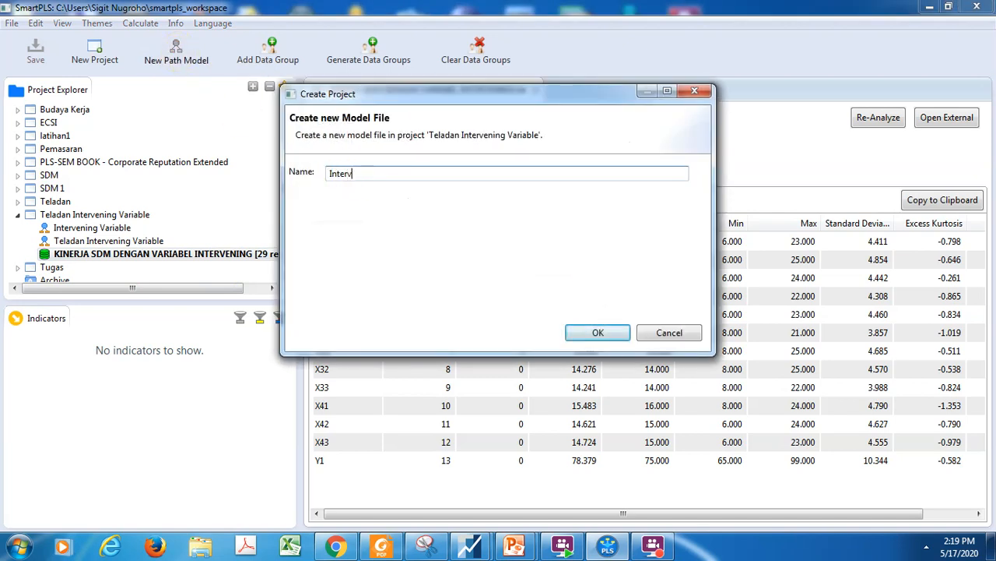
text(ening Variable)
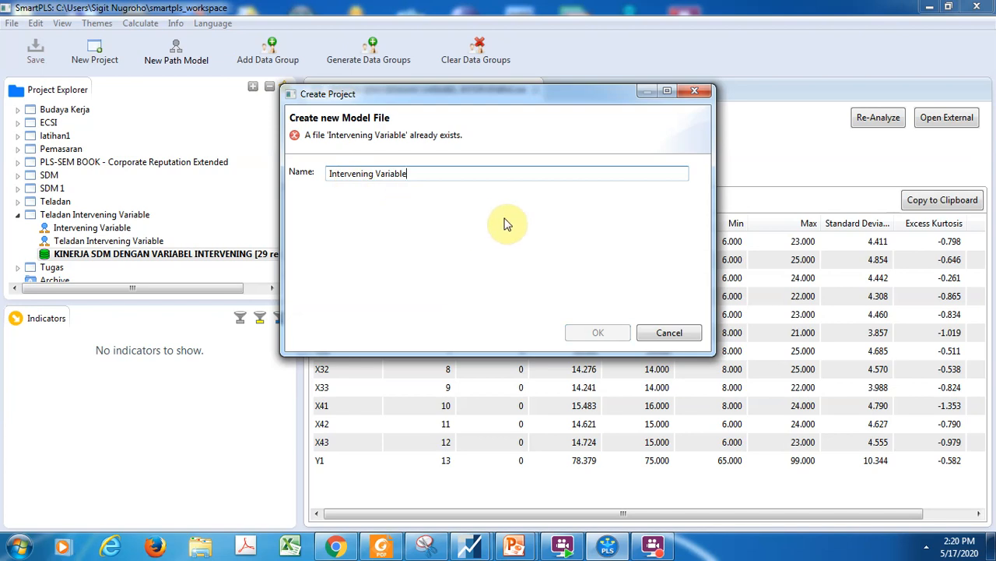
text(s)
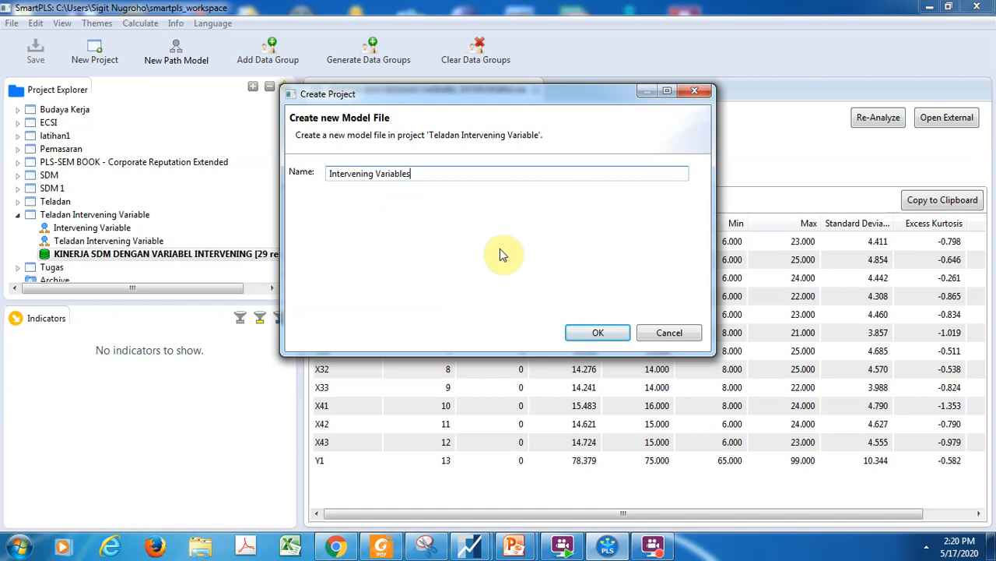
key(BackSpace)
click(326, 172)
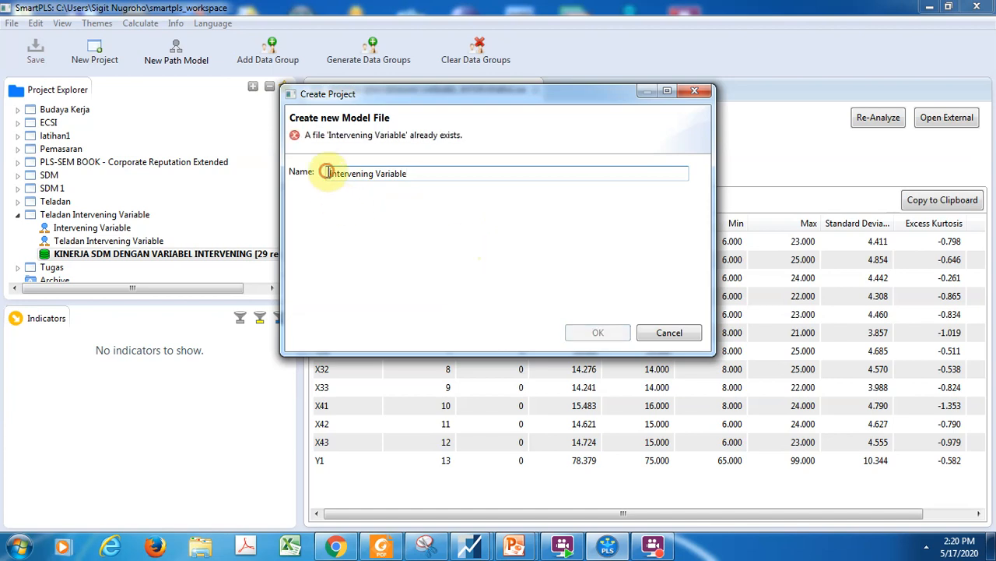
text(Contoh)
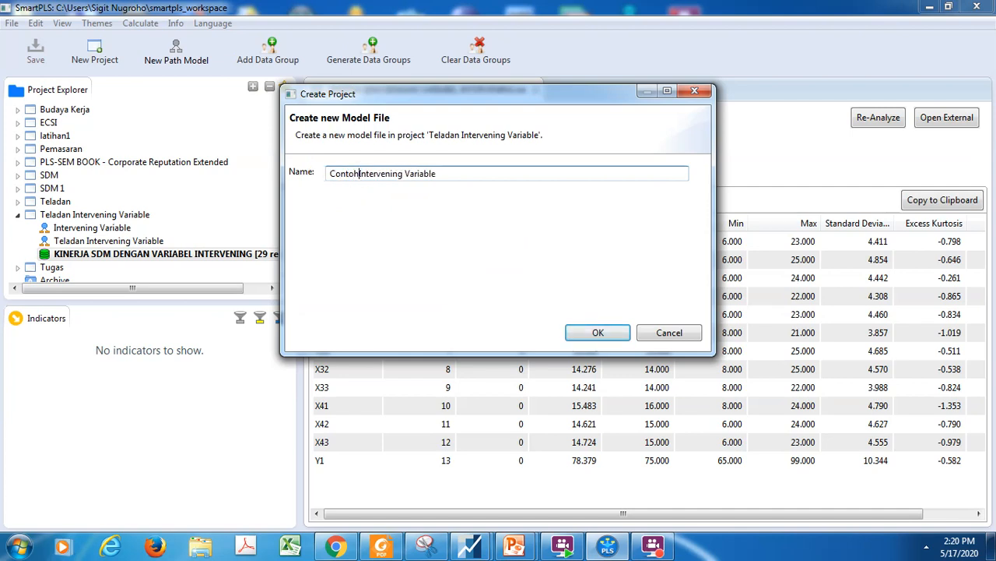
click(599, 333)
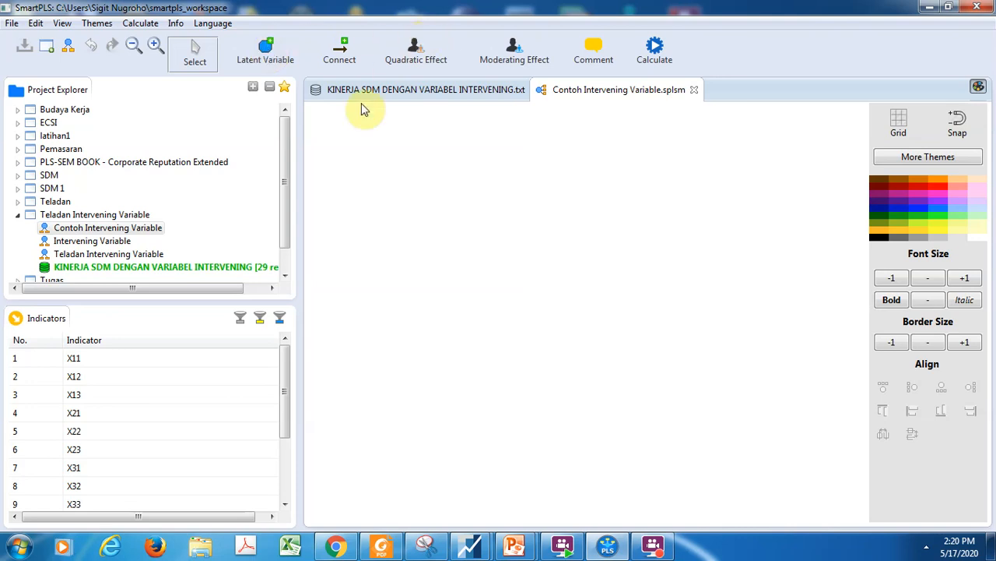
- Draw five latent variables: three stacked in a column, a fourth beside the gap between the lower two, and a fifth further right
click(265, 48)
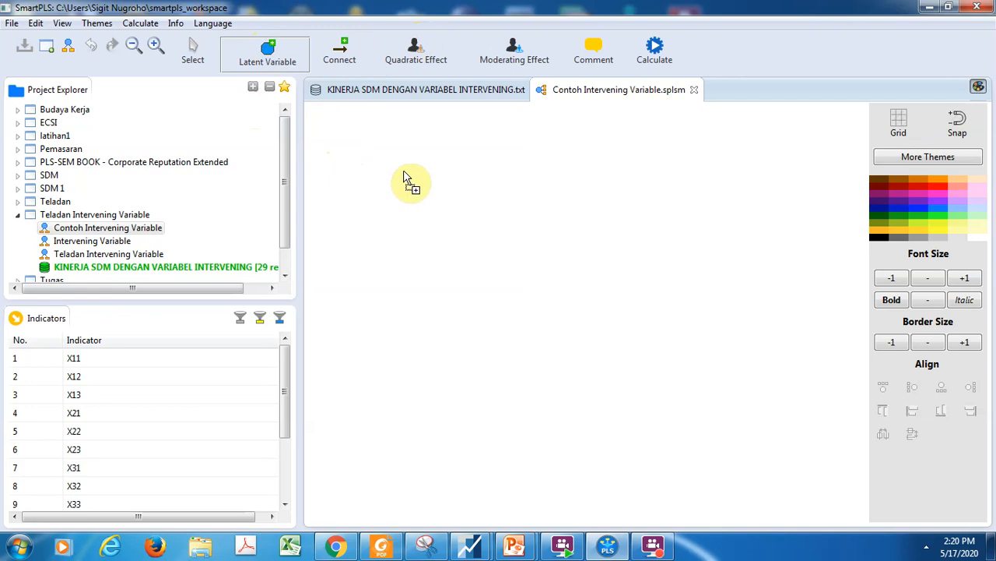
drag(409, 175, 469, 231)
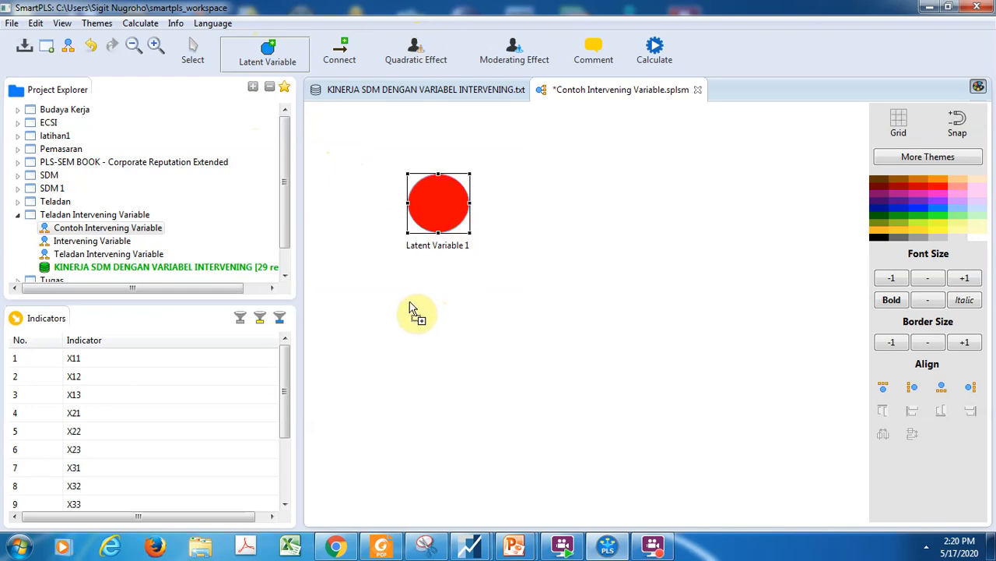
mouse_move(406, 289)
mouse_down()
mouse_move(426, 358)
mouse_move(475, 360)
mouse_up()
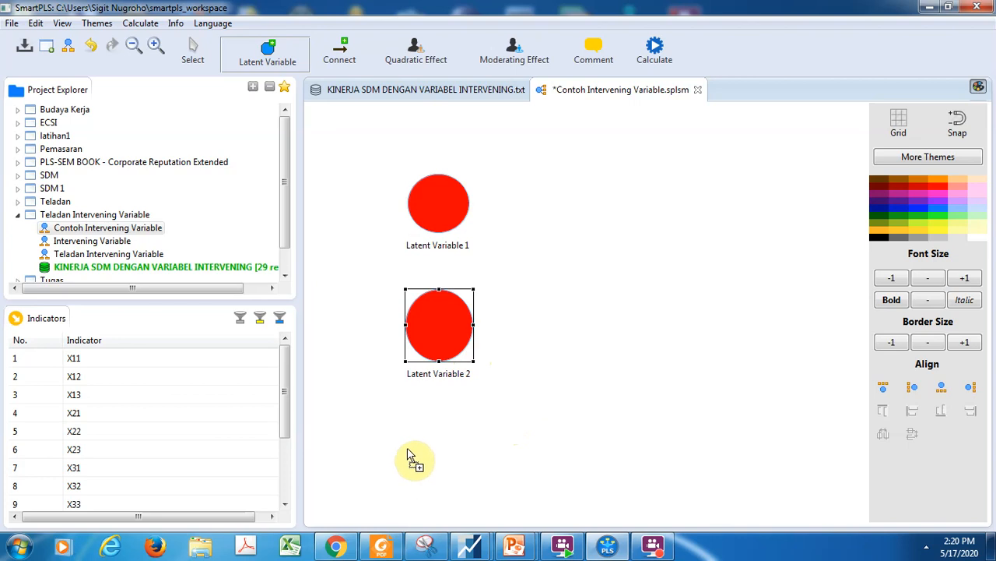
mouse_move(406, 438)
mouse_down()
mouse_move(412, 494)
mouse_move(445, 516)
mouse_move(479, 510)
mouse_up()
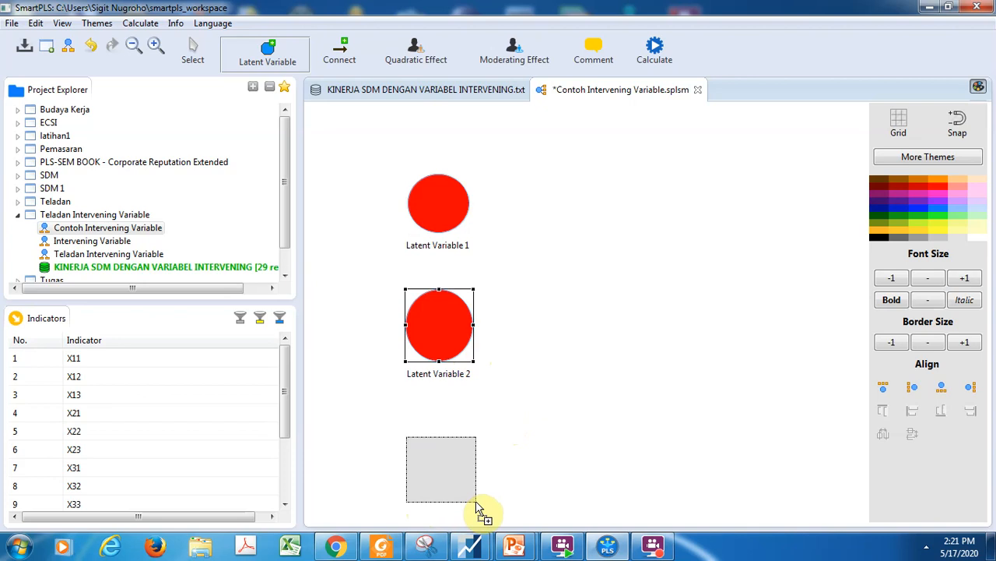
drag(476, 502, 475, 501)
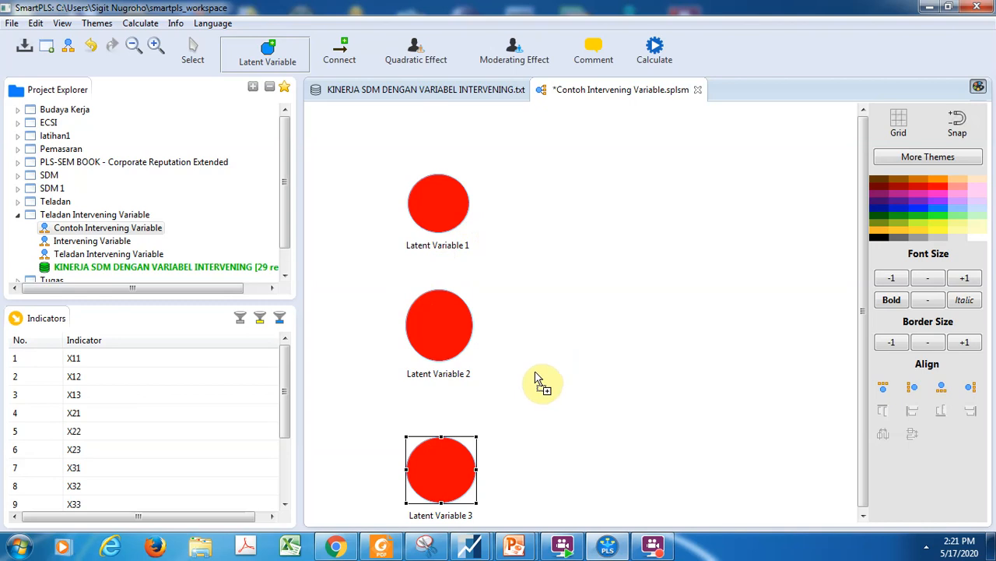
drag(529, 371, 584, 415)
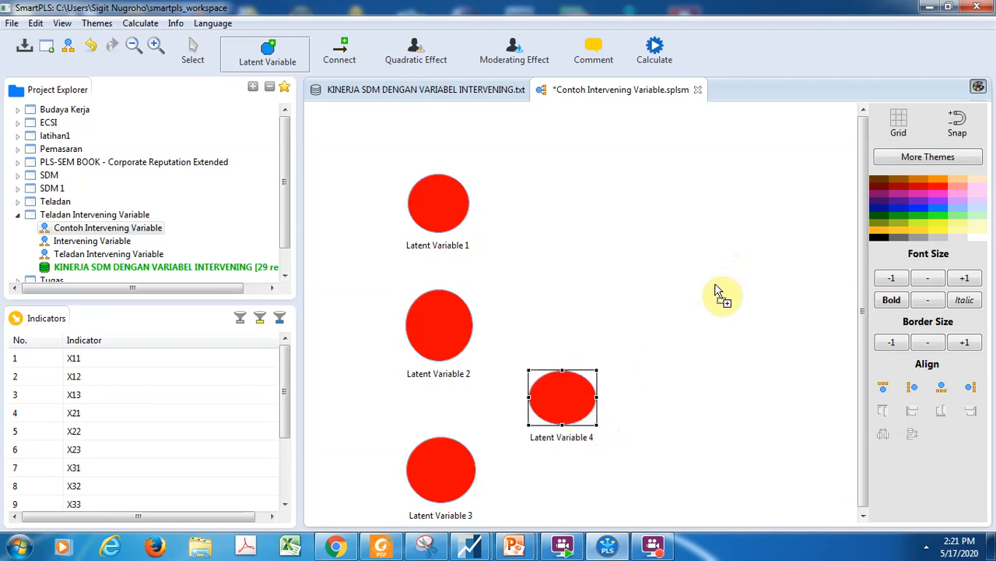
drag(709, 297, 777, 362)
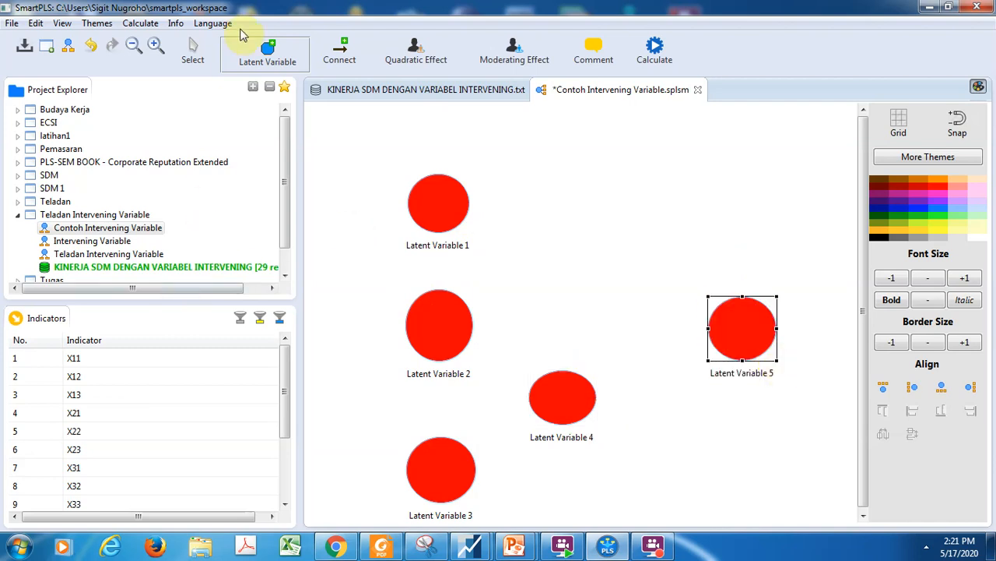
- Assign indicators X11, X12 and X13 to Latent Variable 1
click(194, 46)
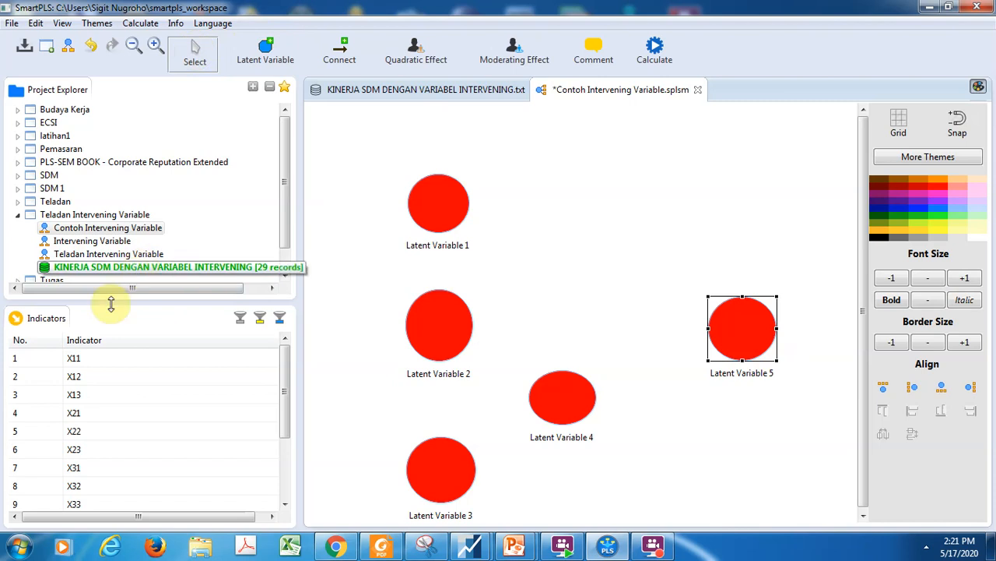
click(76, 361)
key(shift+Down)
key(shift+Down)
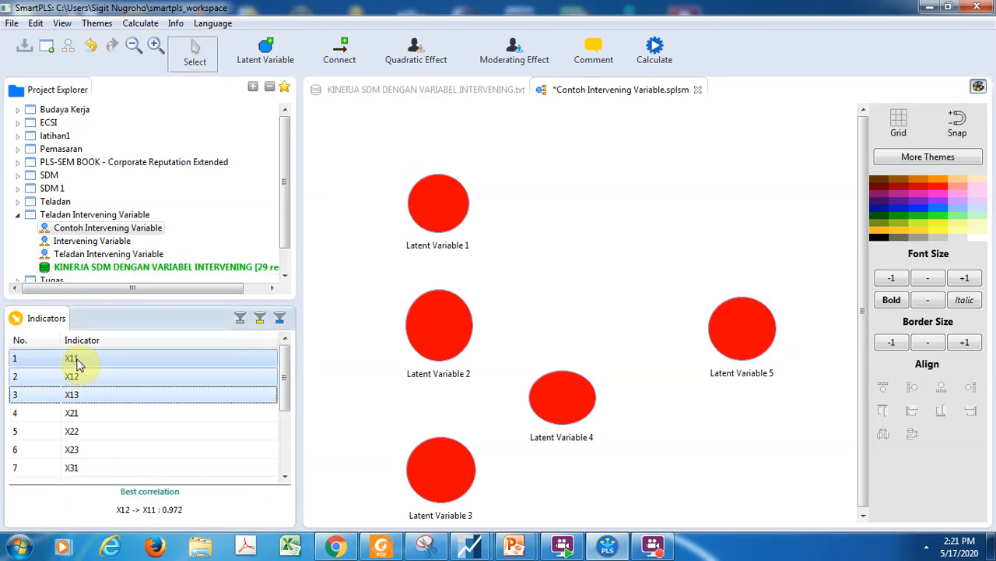
drag(81, 374, 431, 212)
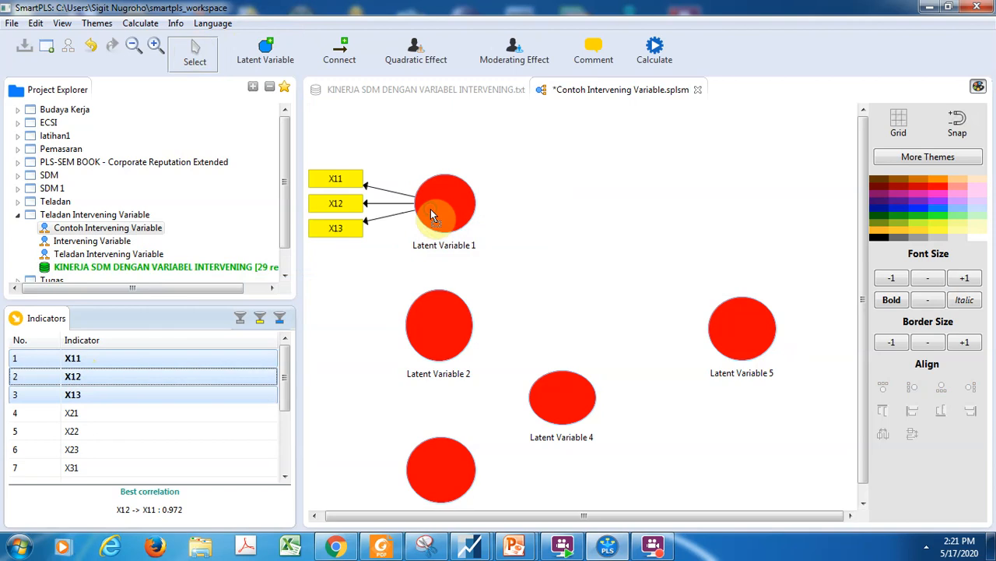
- Assign indicators X21, X22 and X23 to Latent Variable 2
click(78, 417)
key(shift+Down)
key(shift+Down)
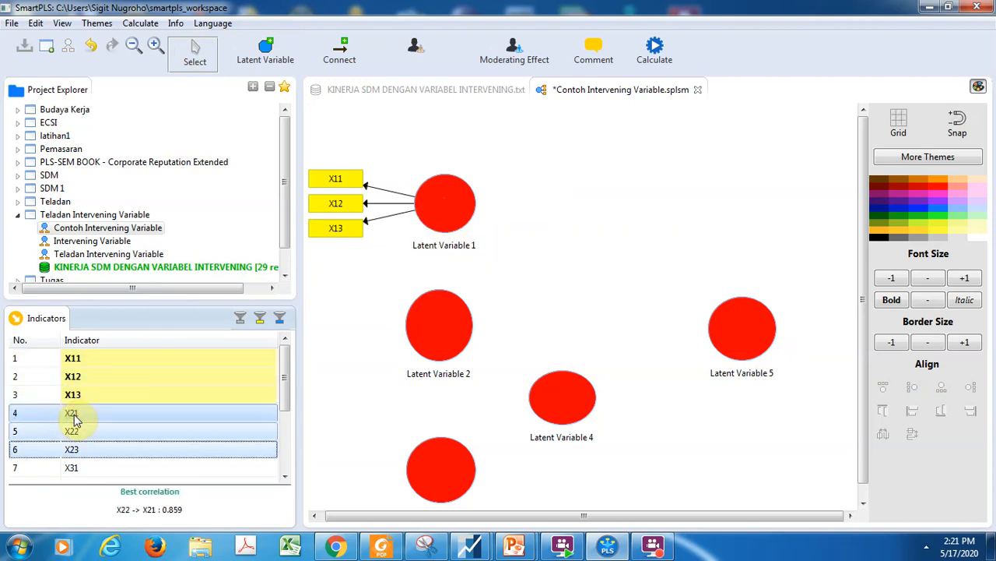
drag(76, 423, 448, 317)
drag(160, 433, 442, 332)
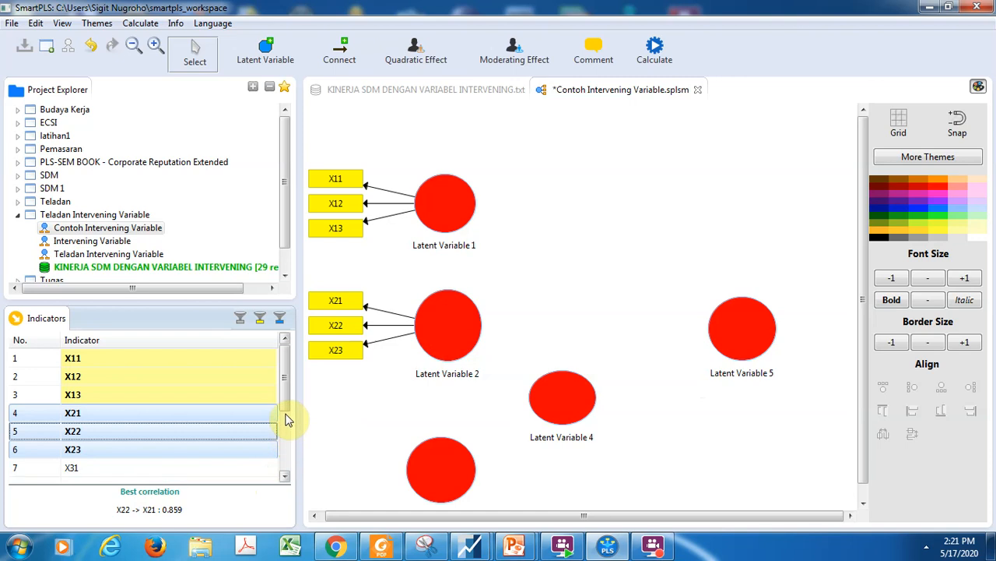
- Assign indicators X31, X32 and X33 to Latent Variable 3
drag(288, 396, 282, 427)
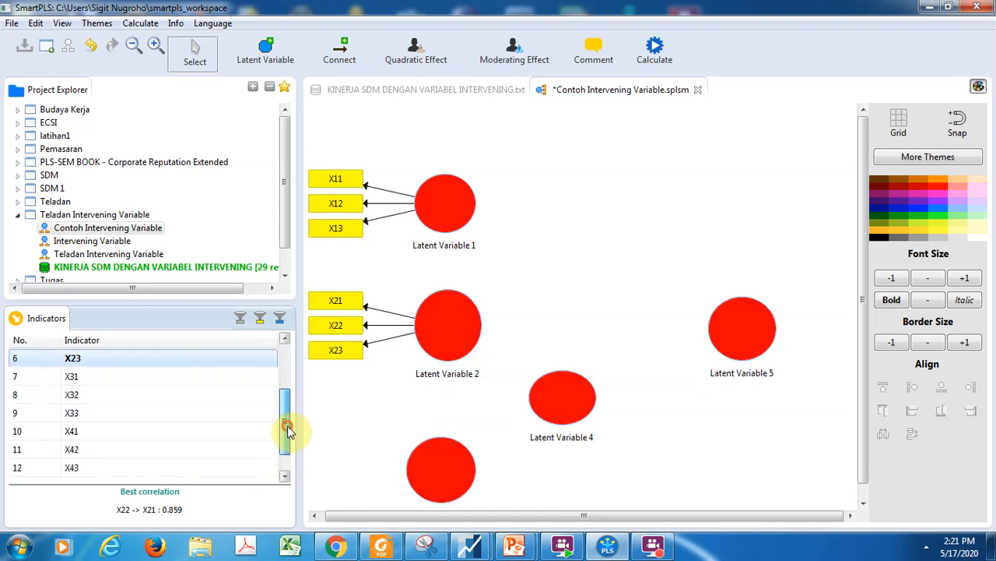
click(69, 377)
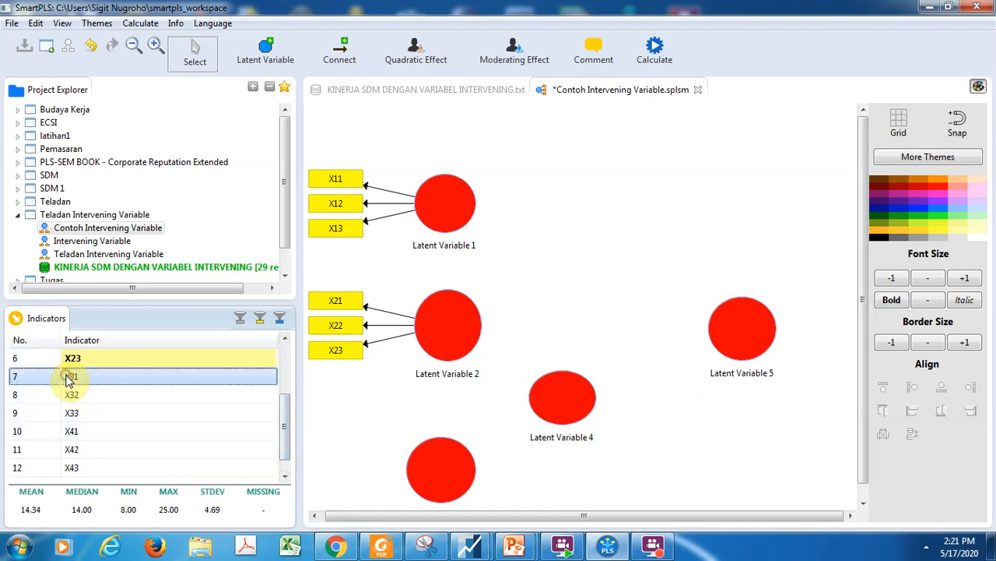
key(shift+Down)
key(shift+Down)
drag(71, 394, 449, 473)
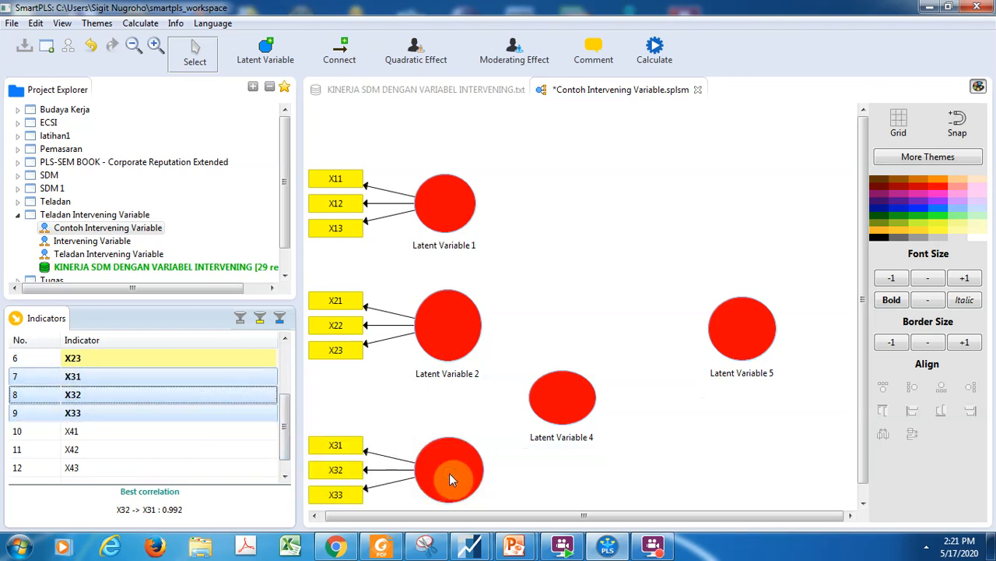
- Assign indicators X41, X42 and X43 to Latent Variable 4
click(71, 432)
key(shift+Down)
key(shift+Down)
drag(72, 438, 565, 403)
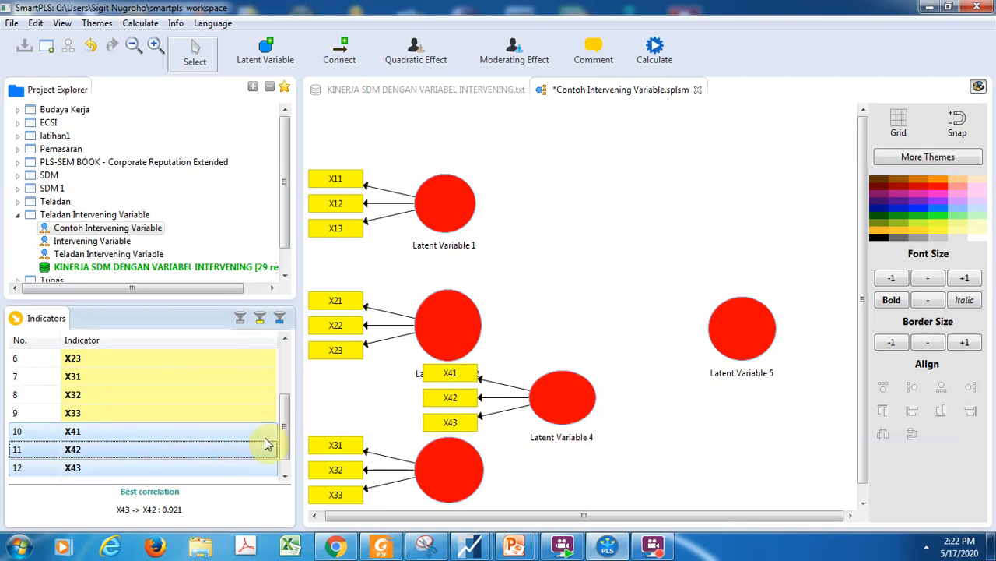
- Assign indicator Y1 to Latent Variable 5 and align it on the variable's right side
drag(284, 438, 279, 469)
click(72, 469)
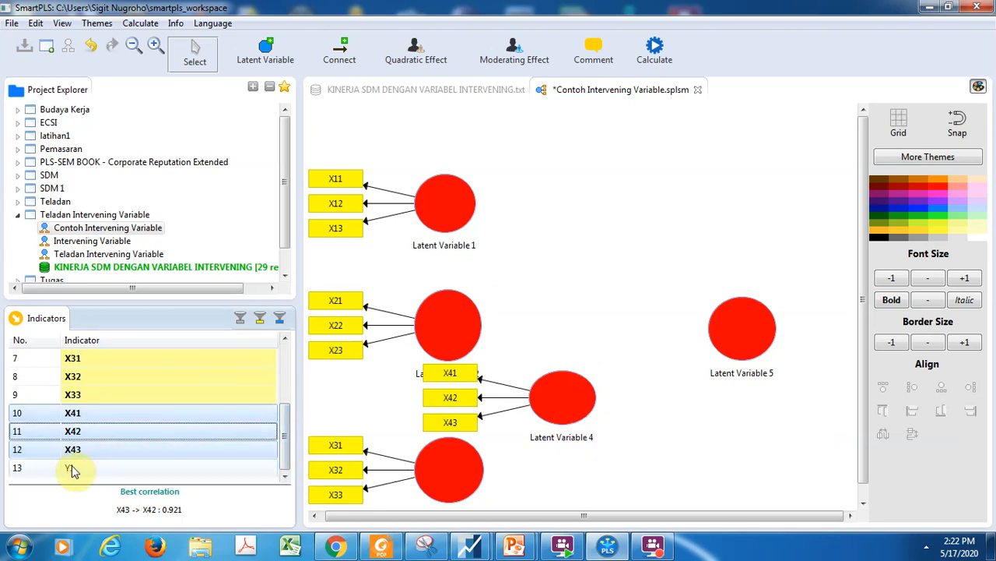
drag(71, 469, 754, 322)
right_click(753, 322)
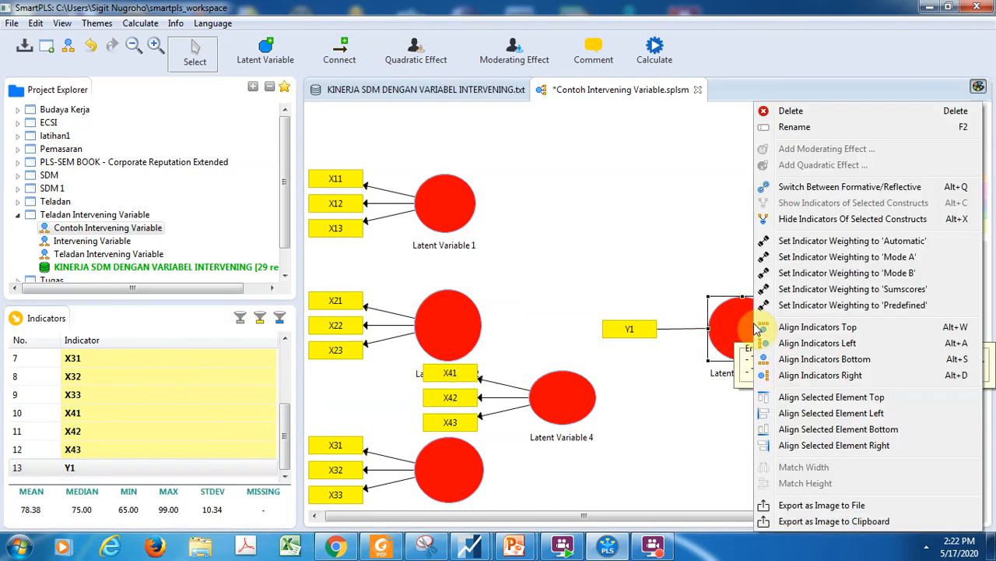
click(810, 374)
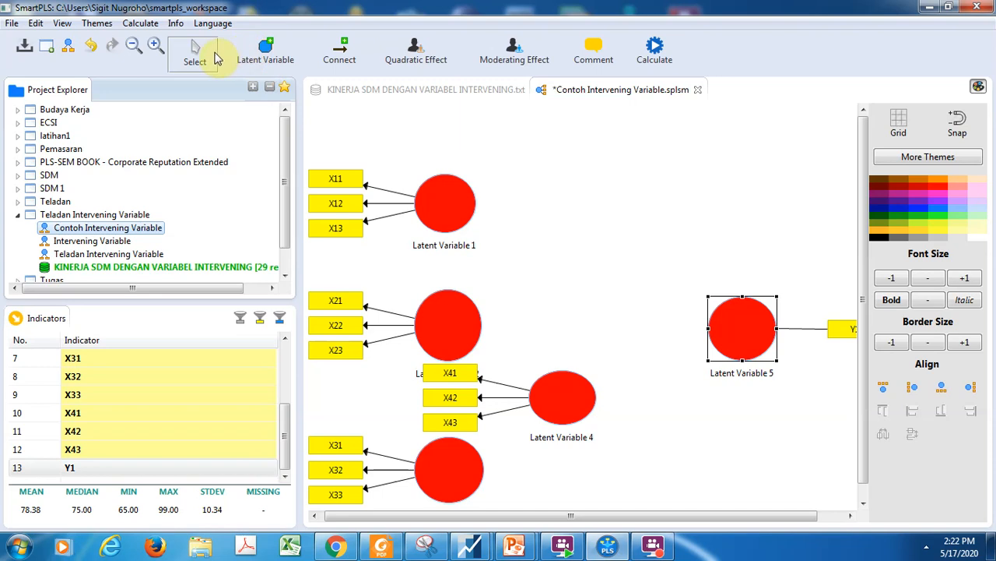
- Move Latent Variables 1, 2, 3 and 4 slightly up and to the right to separate the overlapping indicators and labels
click(454, 199)
drag(452, 200, 466, 161)
drag(455, 335, 465, 288)
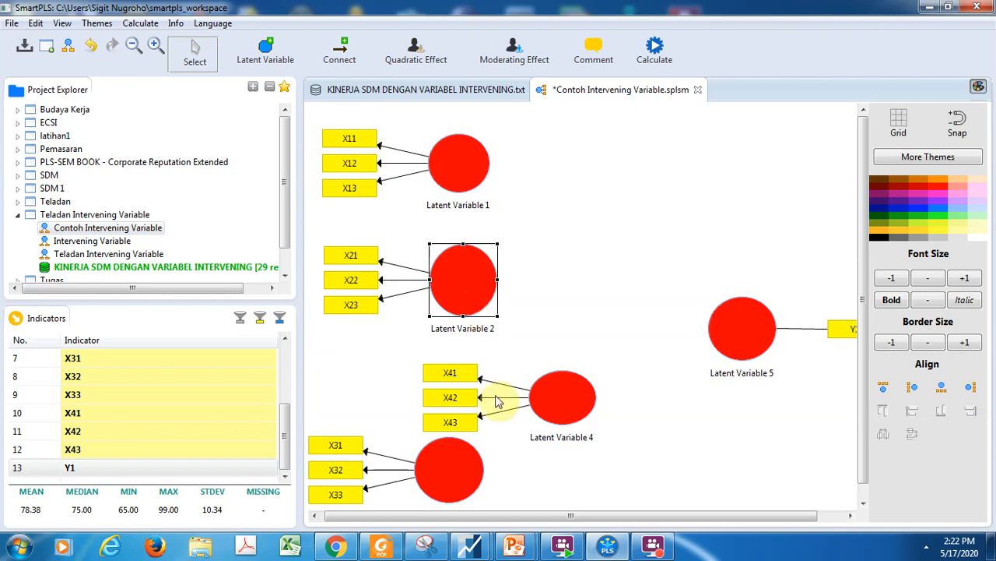
drag(574, 400, 588, 373)
drag(448, 467, 465, 458)
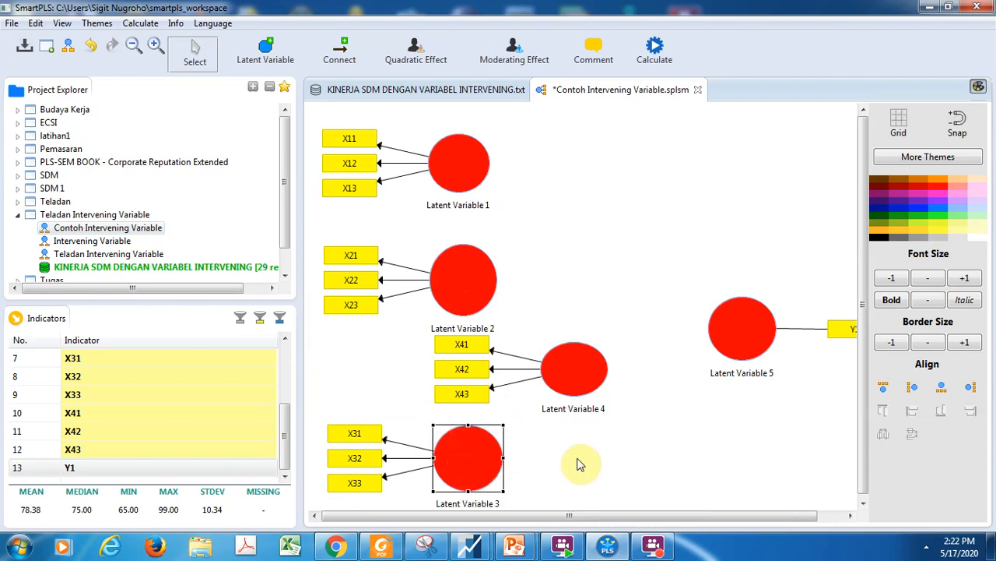
- Rename Latent Variable 1 as "Pengawasan Melekat"
right_click(462, 211)
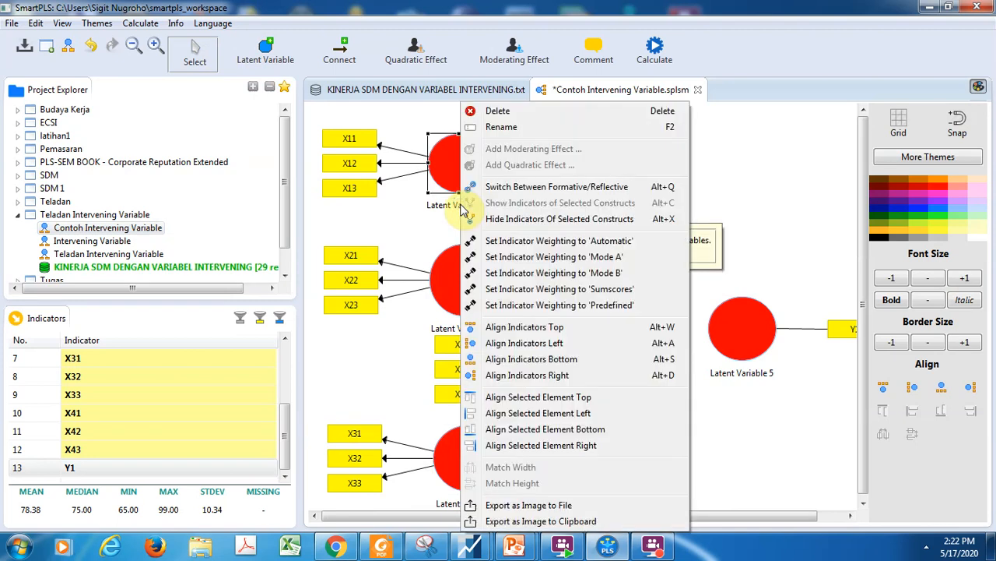
click(506, 126)
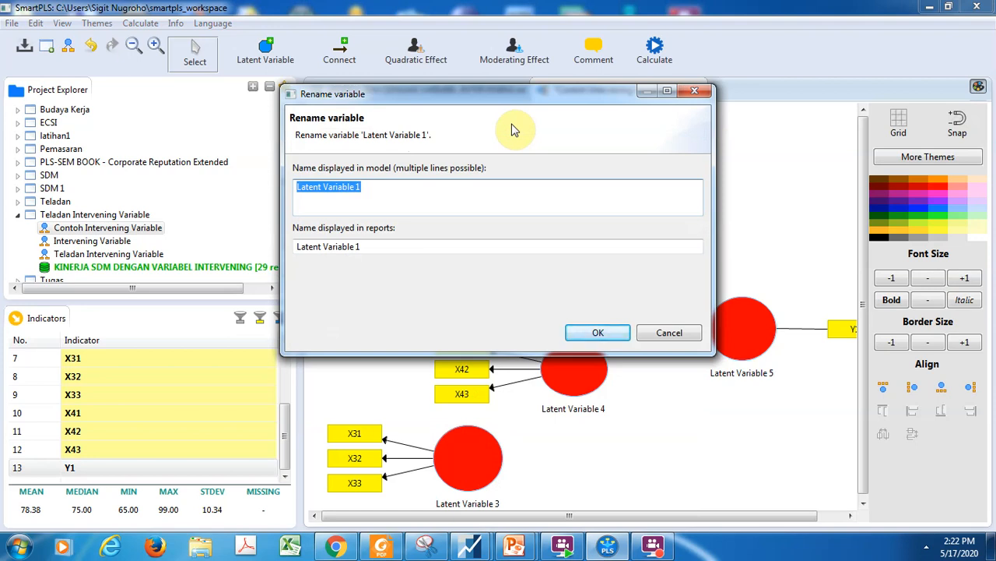
text(Pengawasan Melekat)
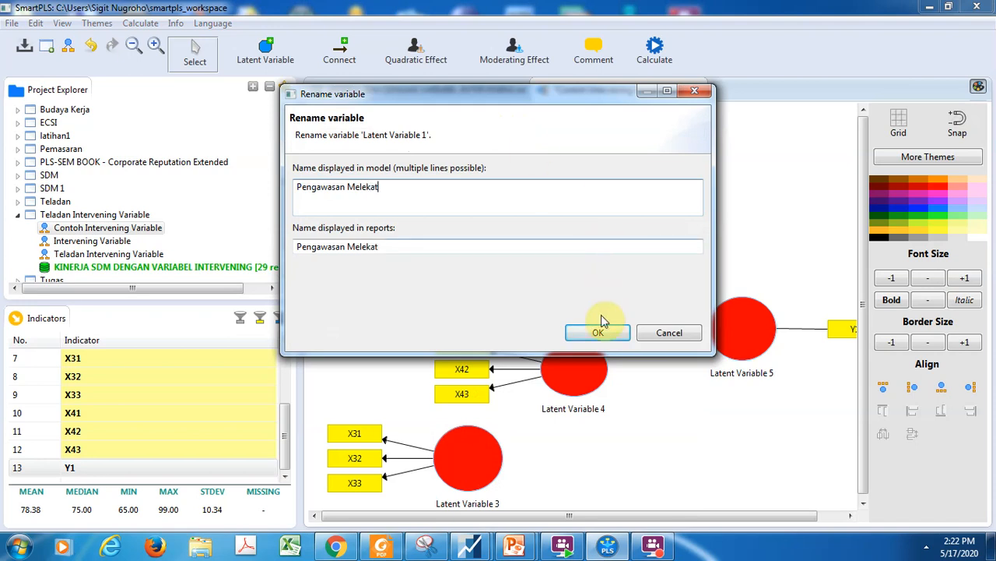
click(593, 333)
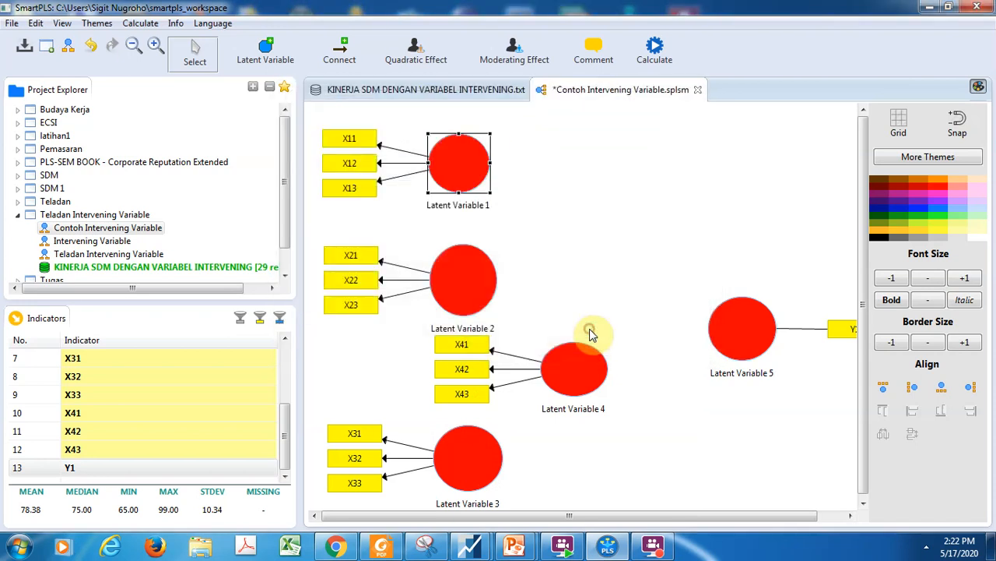
- Rename Latent Variable 2 as "Struktur Gaji"
right_click(463, 302)
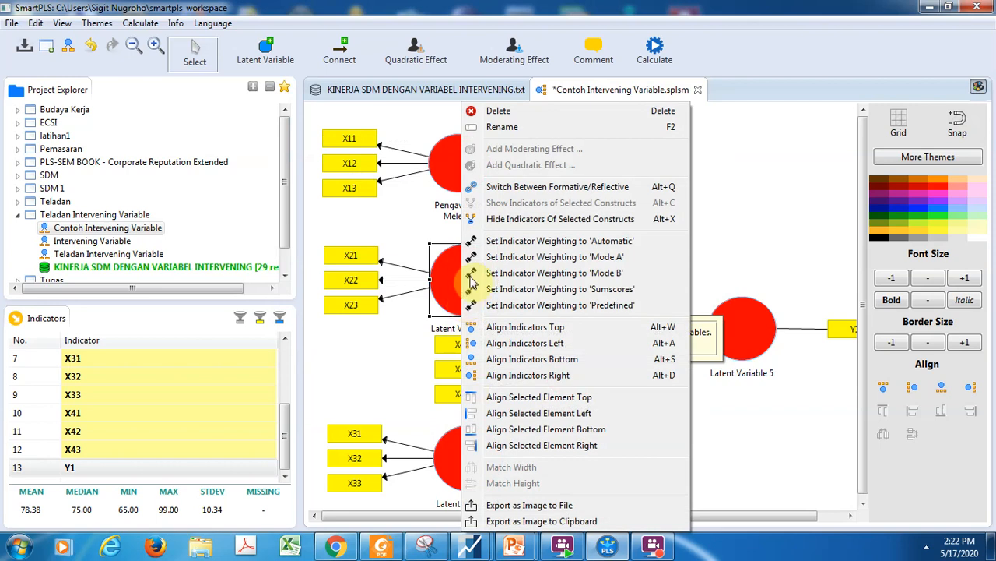
click(520, 130)
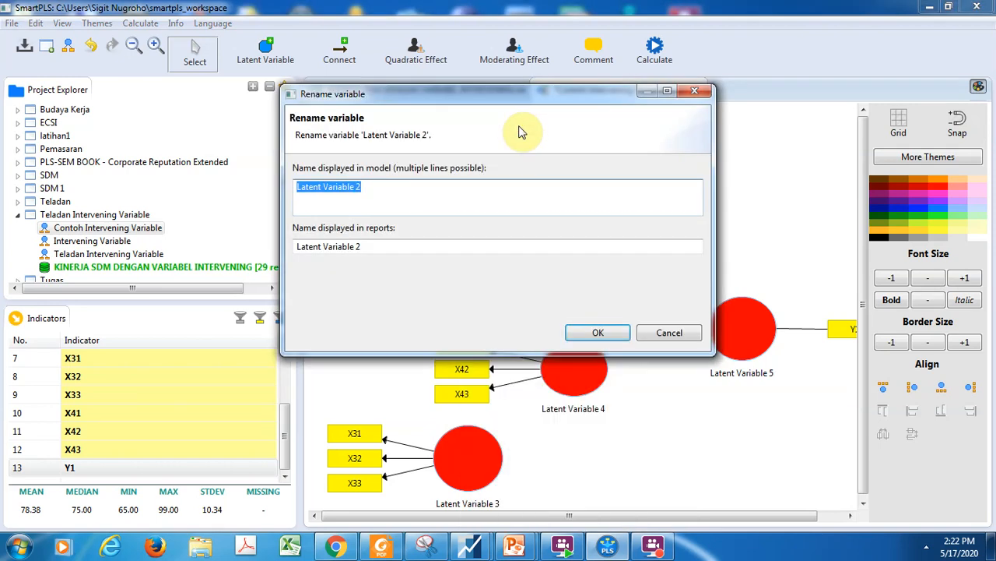
text(Struktur Gaji)
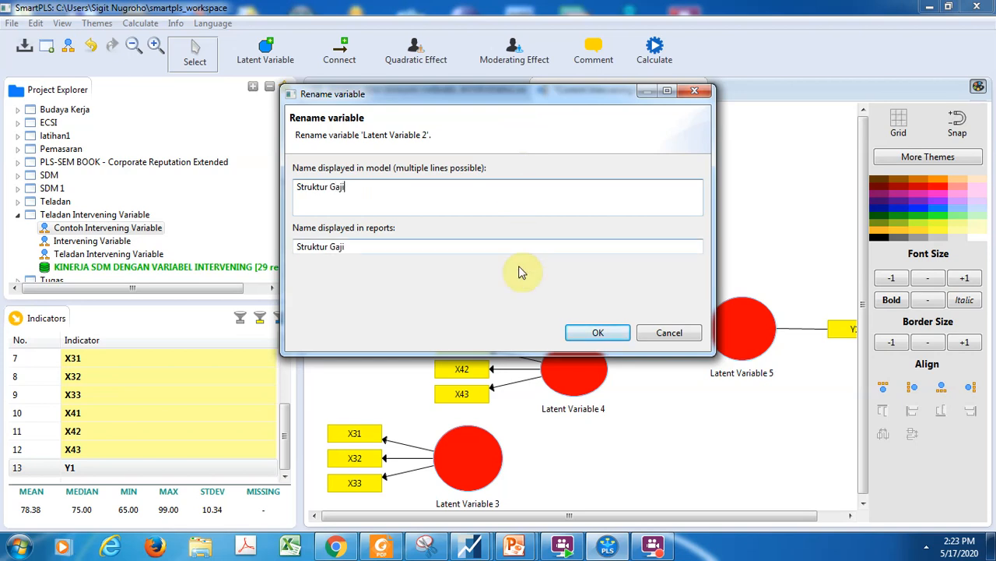
click(589, 334)
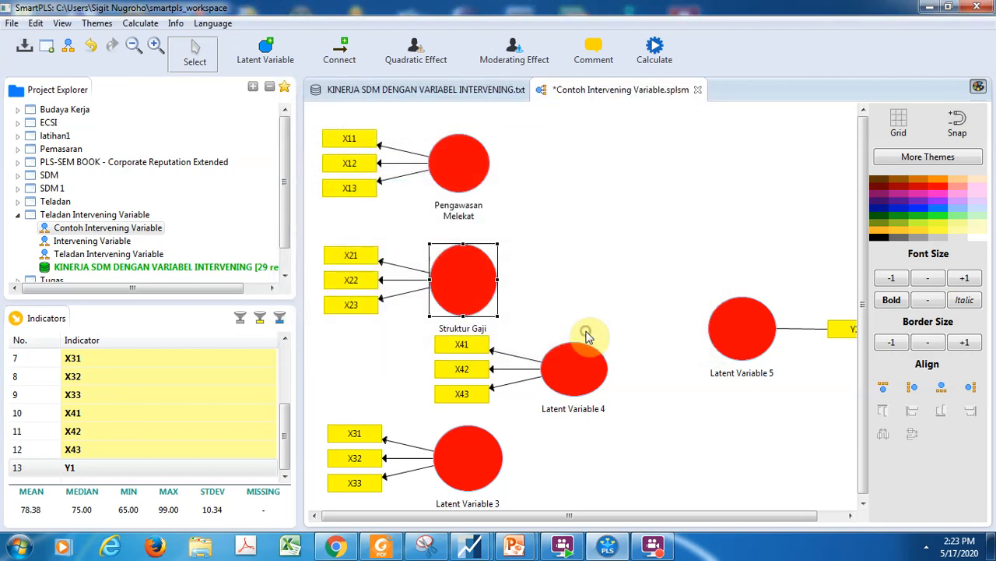
- Rename Latent Variable 3 as "Jenjang Karier"
right_click(471, 480)
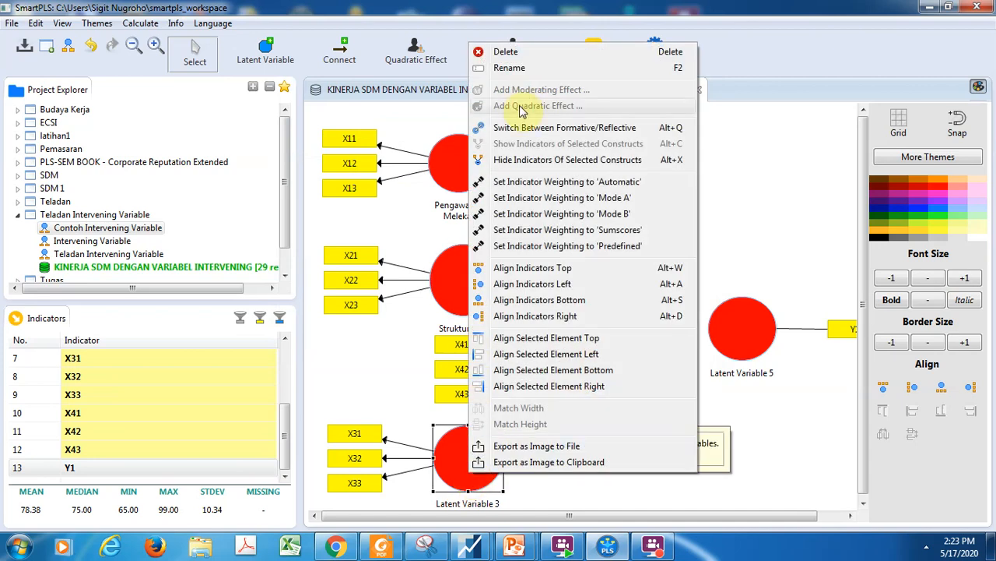
click(526, 68)
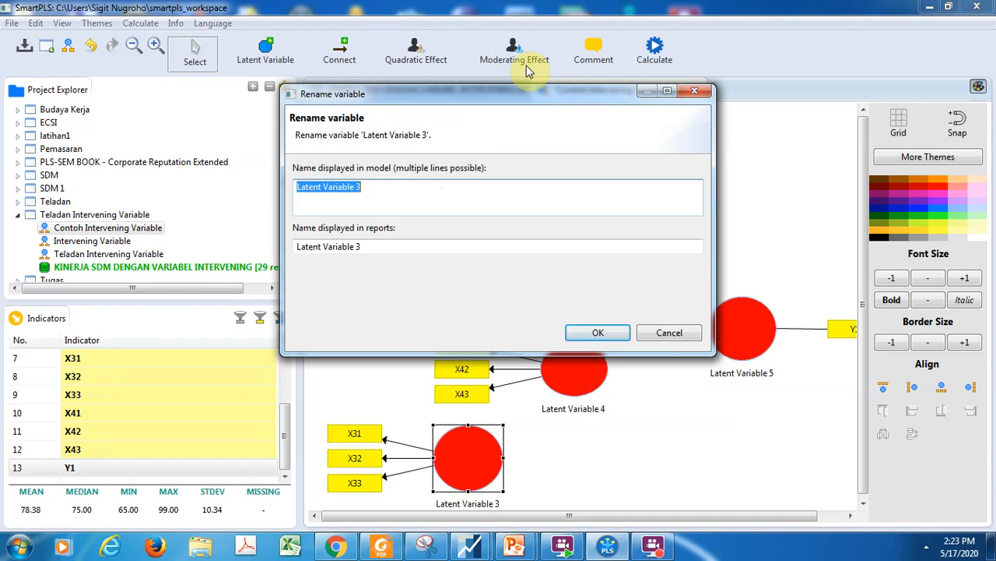
text(Jenjang Karier)
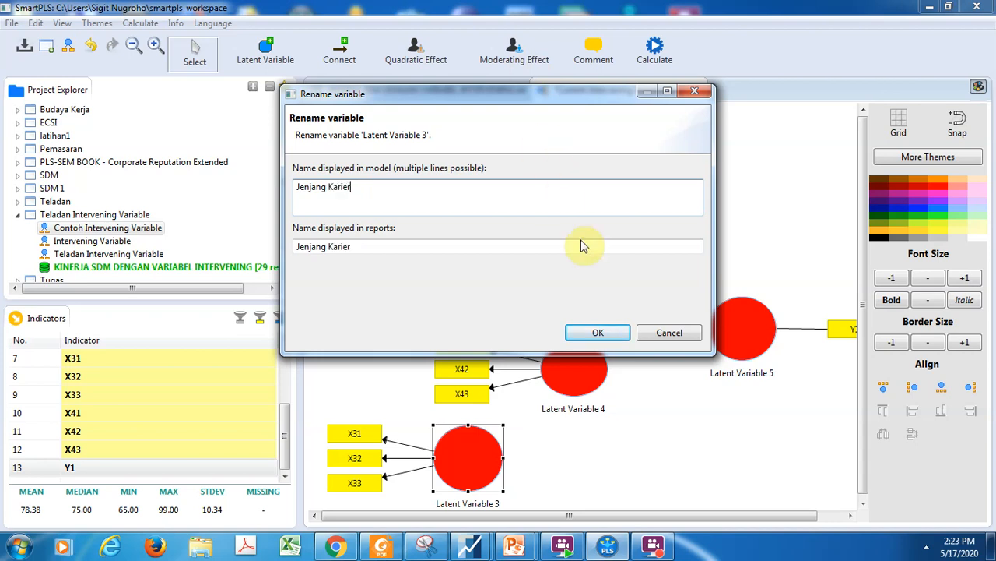
click(590, 331)
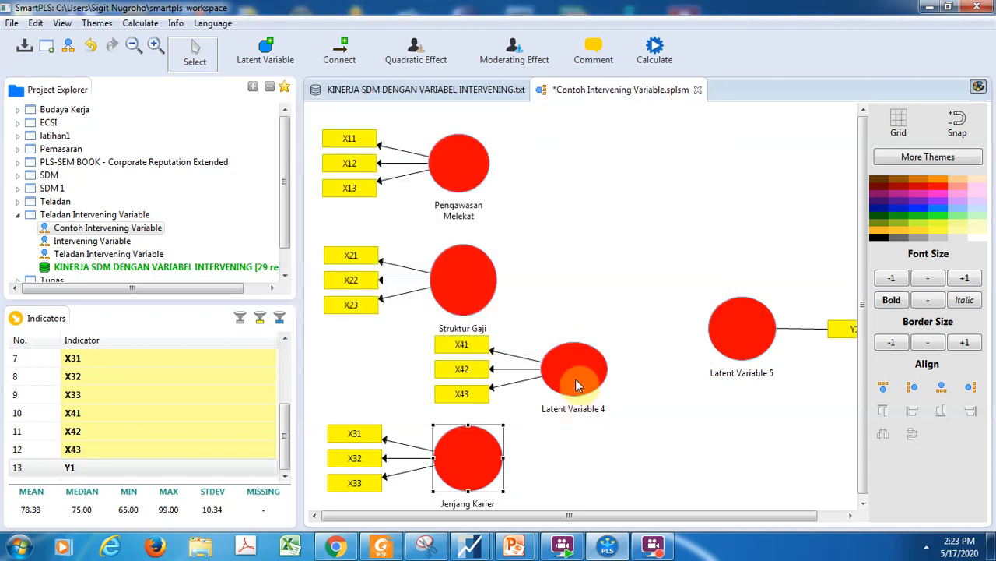
- Rename Latent Variable 4 as "Motivasi"
right_click(577, 382)
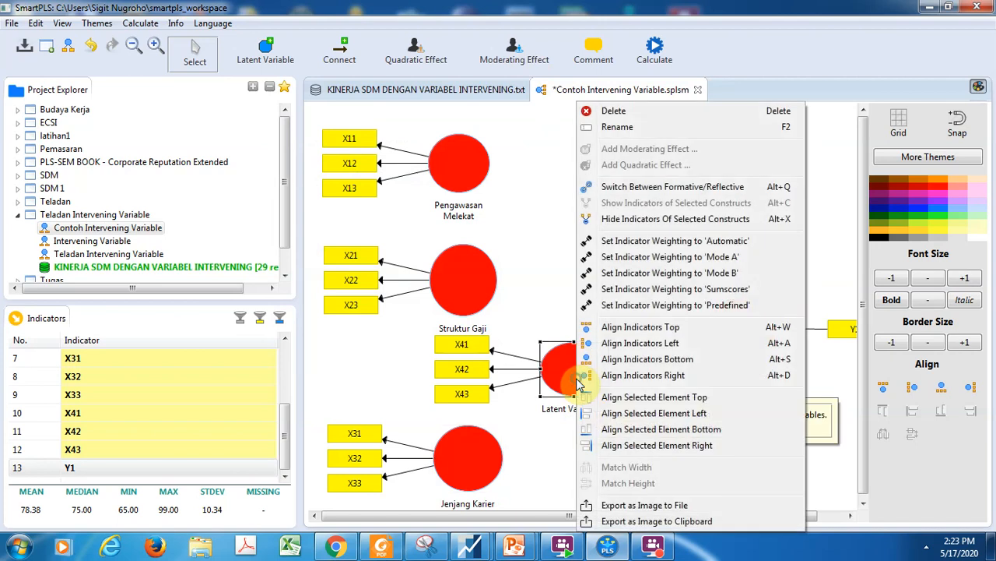
click(637, 129)
text(Motivasi)
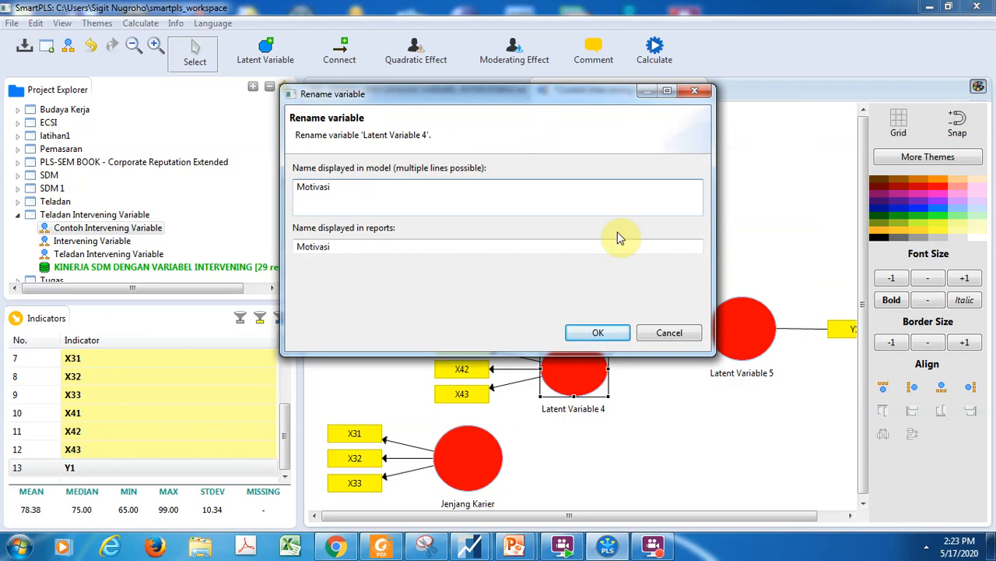
click(596, 332)
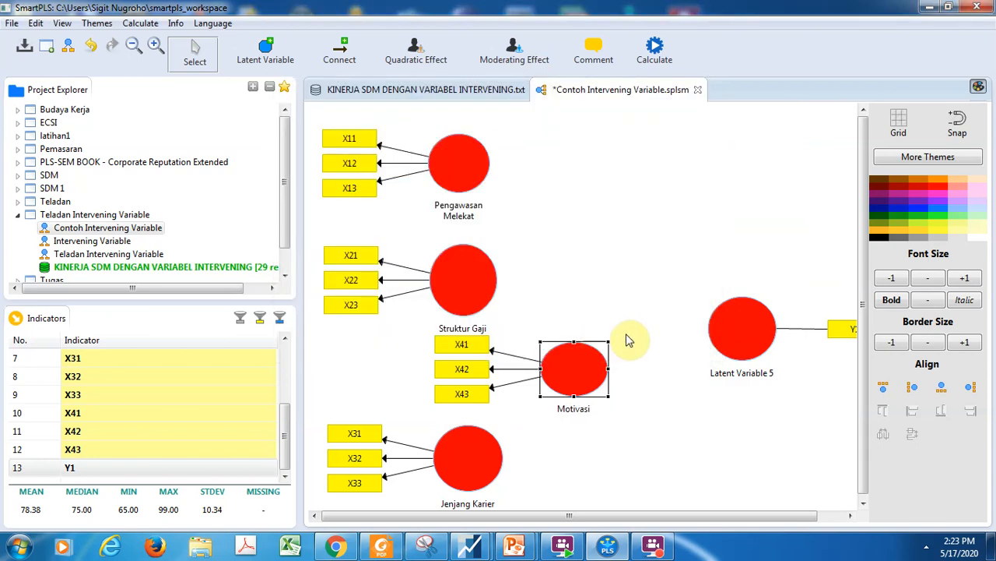
- Rename Latent Variable 5 as "Kinerja Pegawai"
right_click(736, 327)
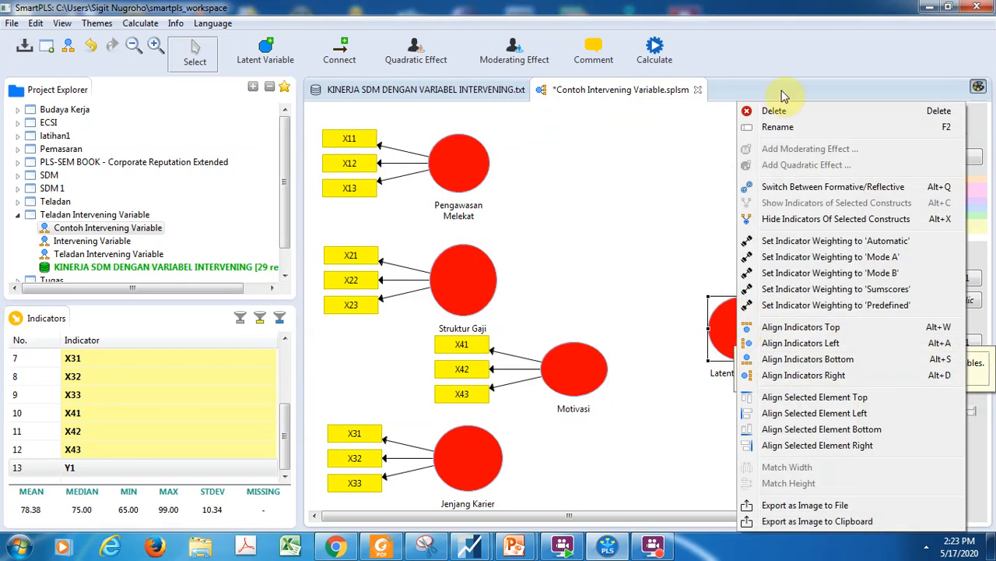
click(775, 127)
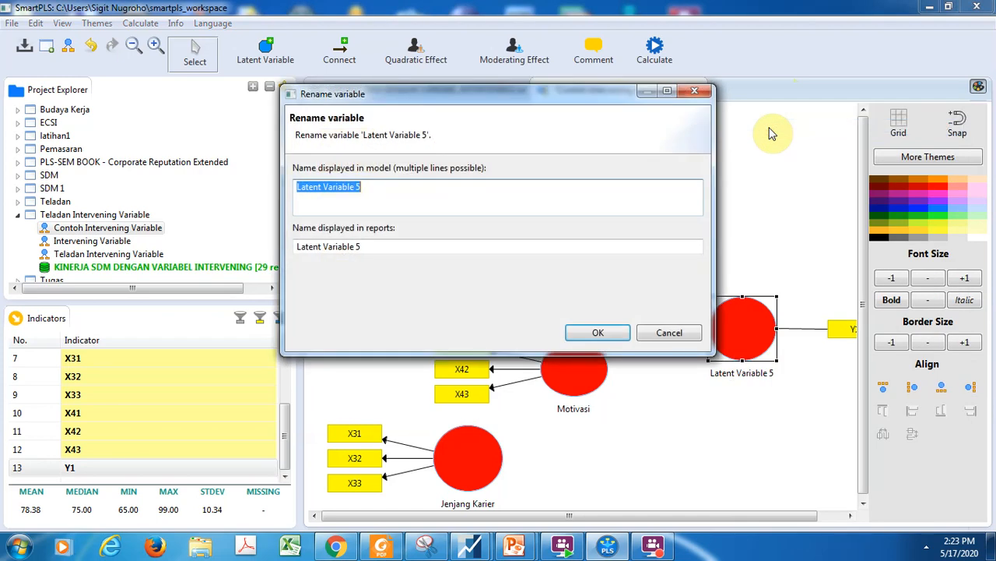
text(Kinerja Pegawai)
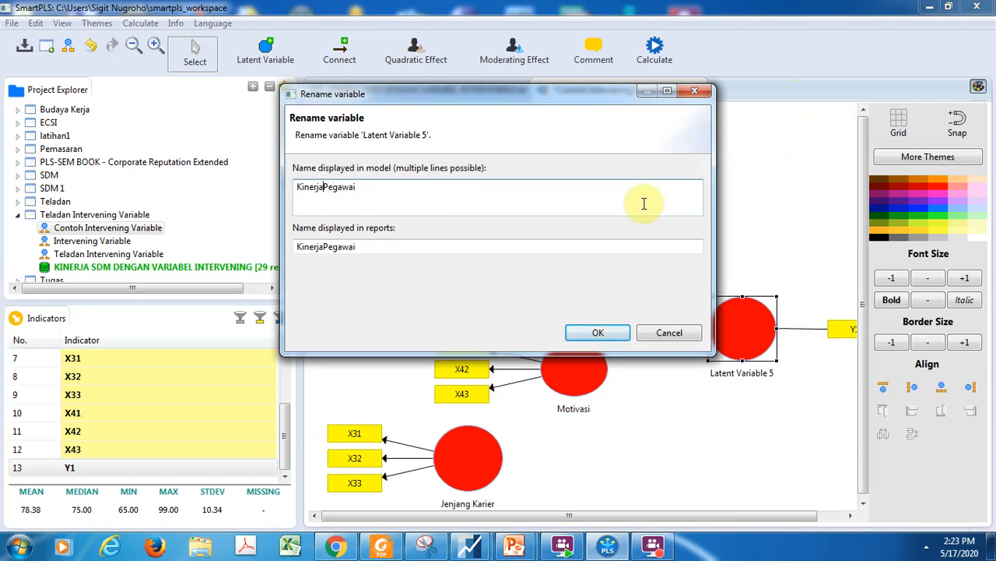
click(596, 333)
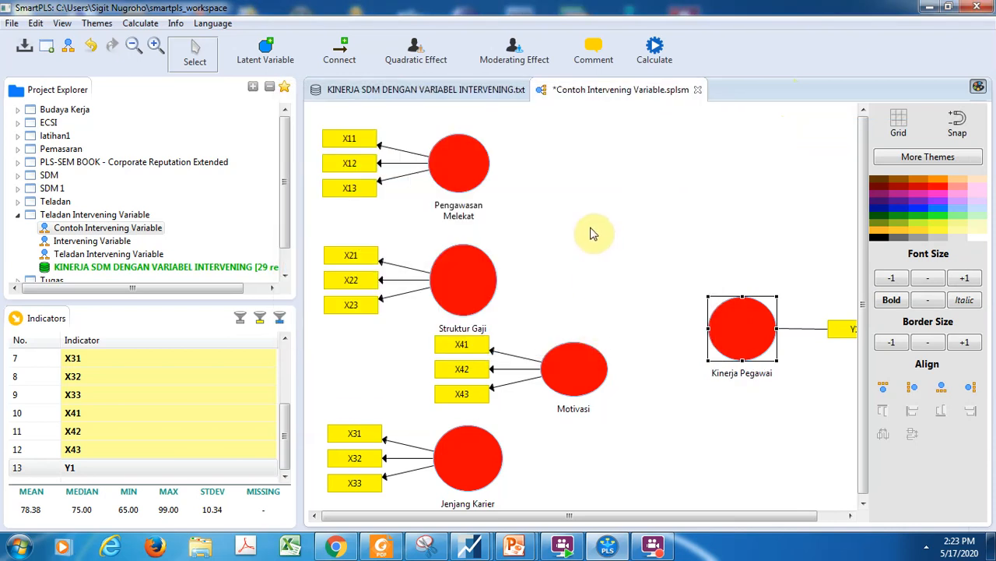
- Connect Pengawasan Melekat, Struktur Gaji and Jenjang Karier each with a path leading to Kinerja Pegawai
click(340, 48)
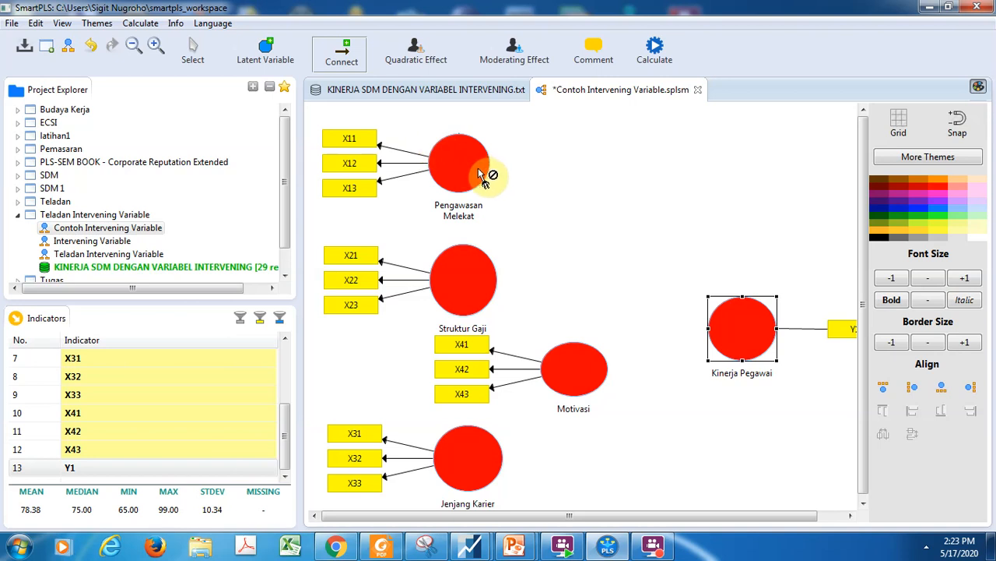
click(569, 228)
click(479, 194)
click(752, 326)
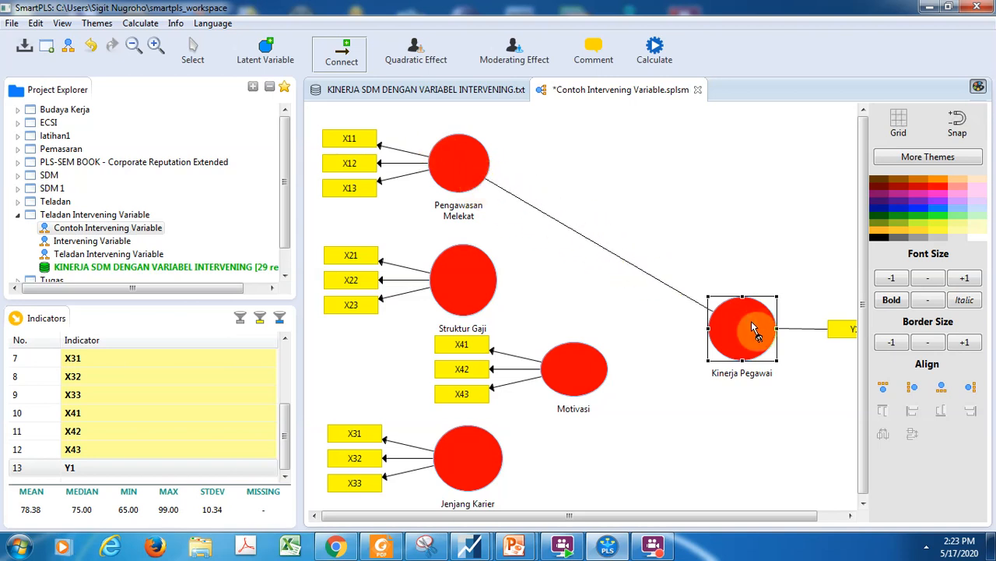
click(489, 280)
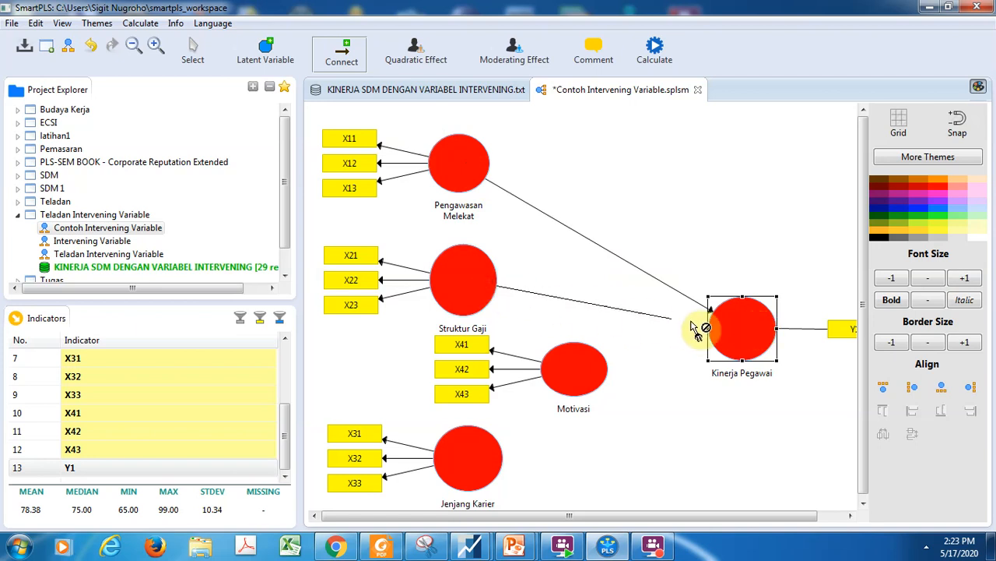
click(728, 335)
click(485, 474)
click(734, 335)
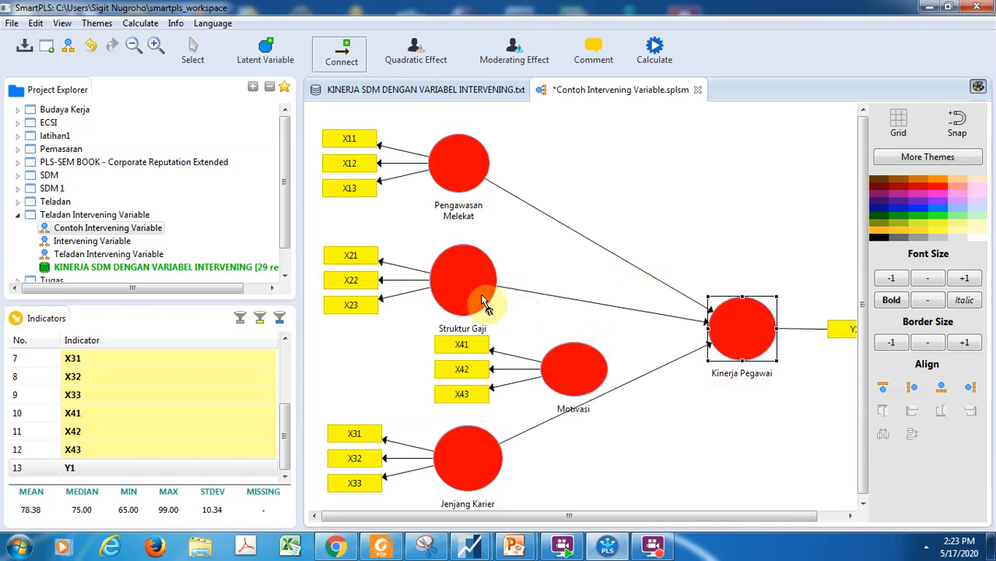
- Draw paths from Struktur Gaji and Jenjang Karier to Motivasi, and from Motivasi to Kinerja Pegawai
click(484, 303)
click(561, 360)
click(476, 459)
click(589, 372)
click(589, 372)
click(714, 333)
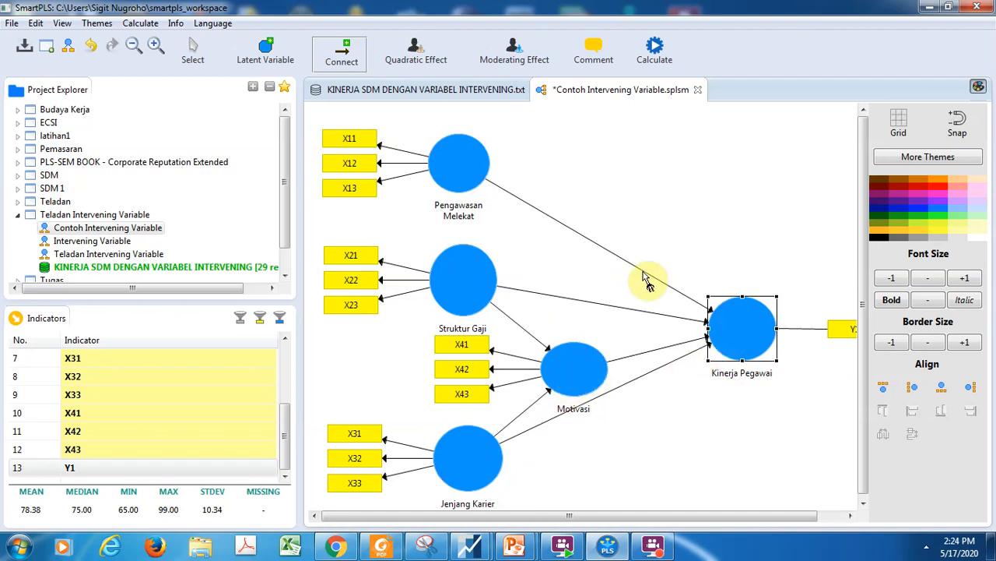
- Run the PLS Algorithm on the model with its default settings and open the full report
click(656, 55)
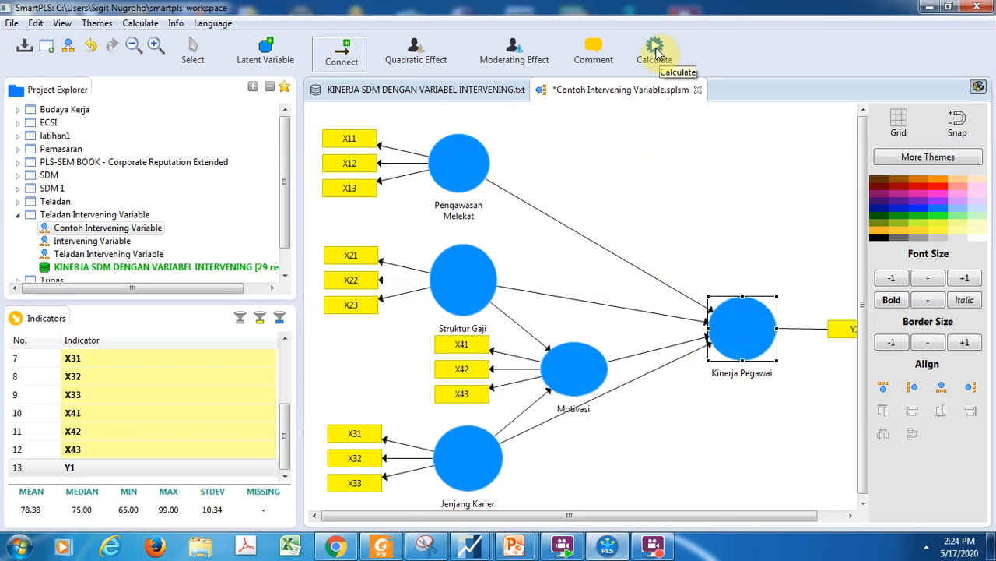
click(656, 52)
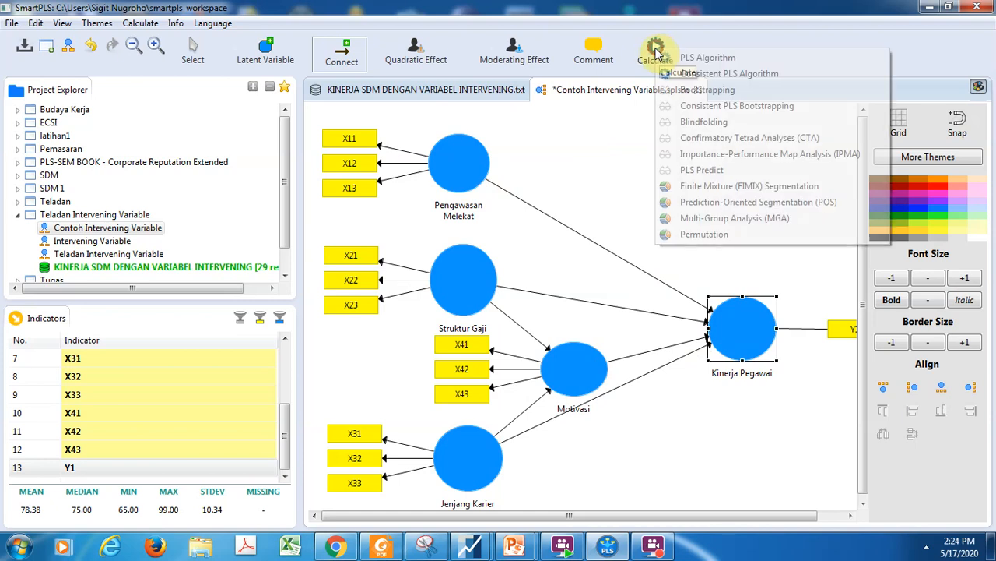
click(700, 61)
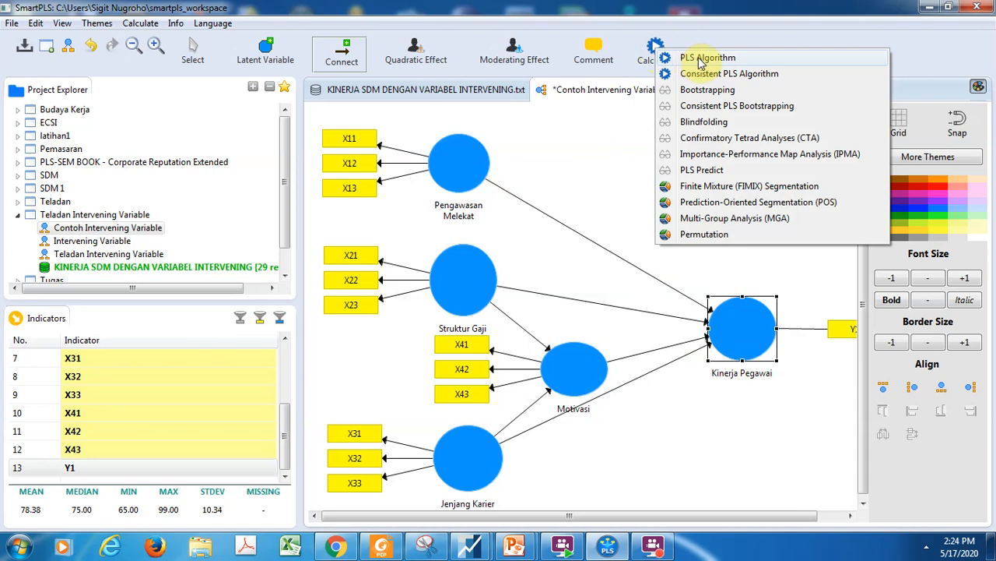
click(701, 59)
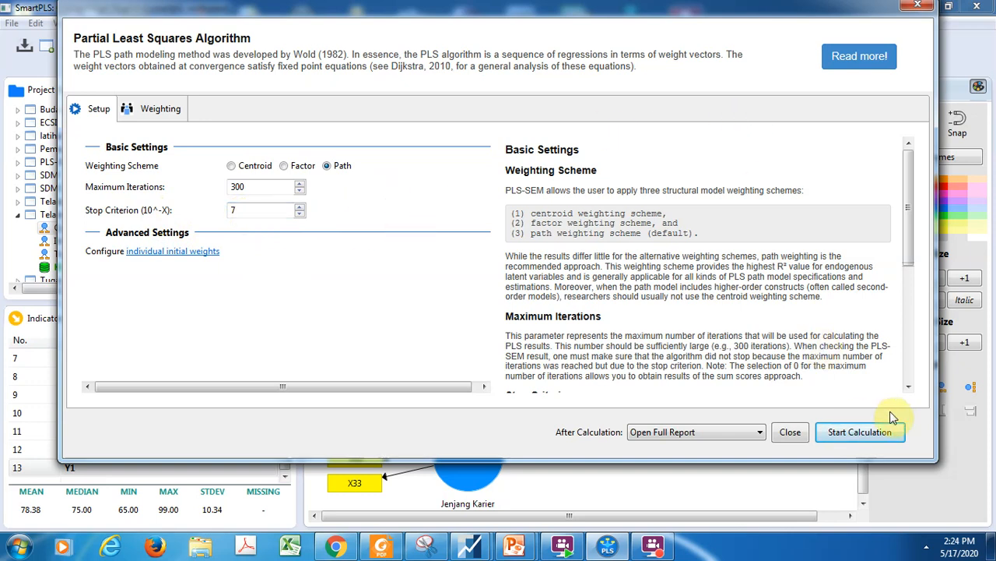
click(856, 433)
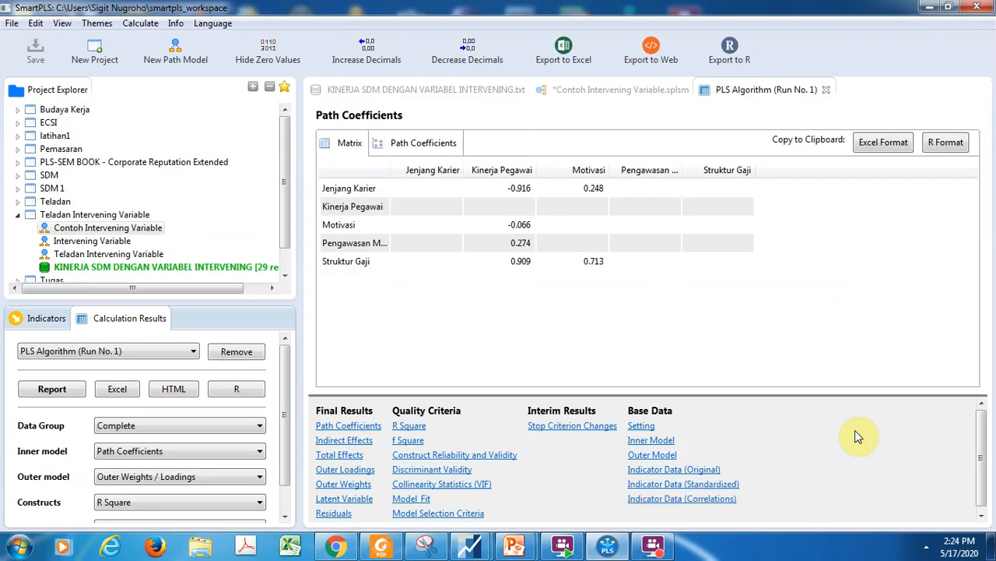
- Examine the path coefficients of the PLS report both as a bar chart and as a matrix
click(422, 147)
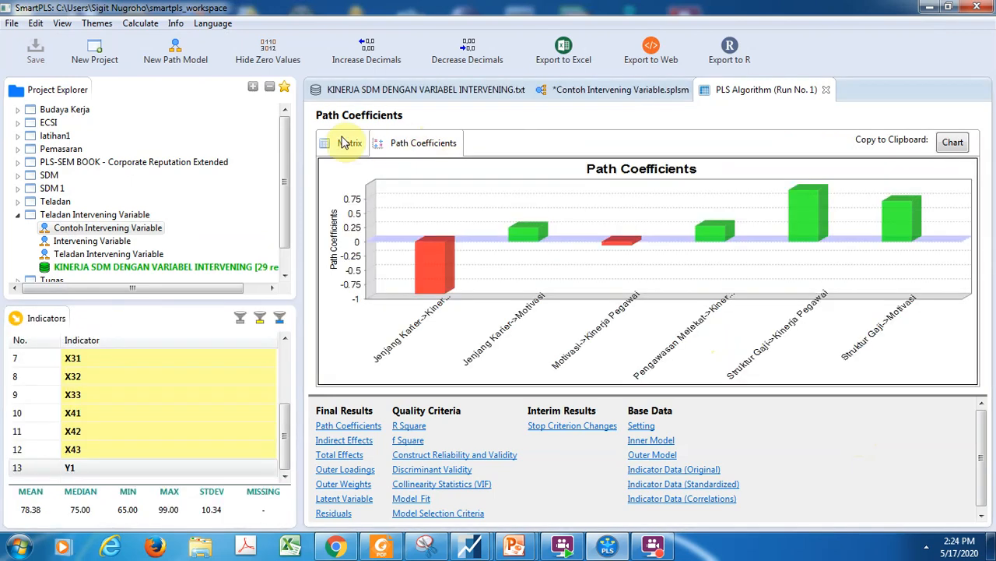
click(347, 144)
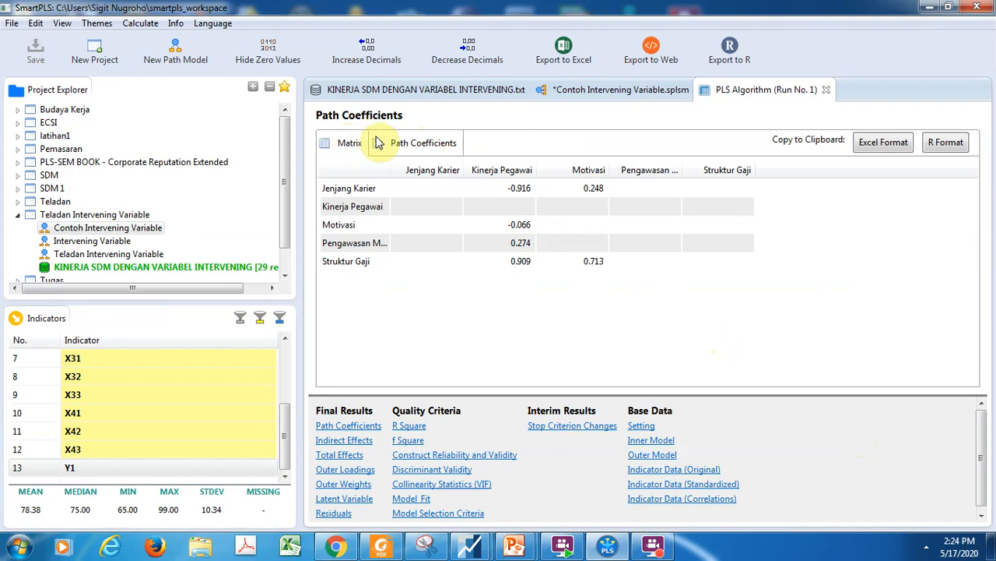
click(440, 145)
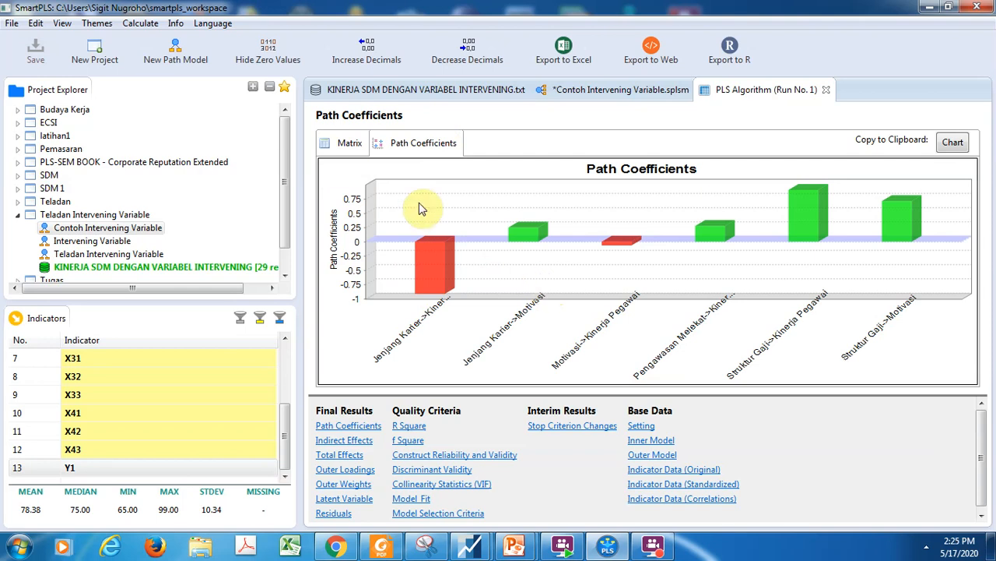
click(352, 144)
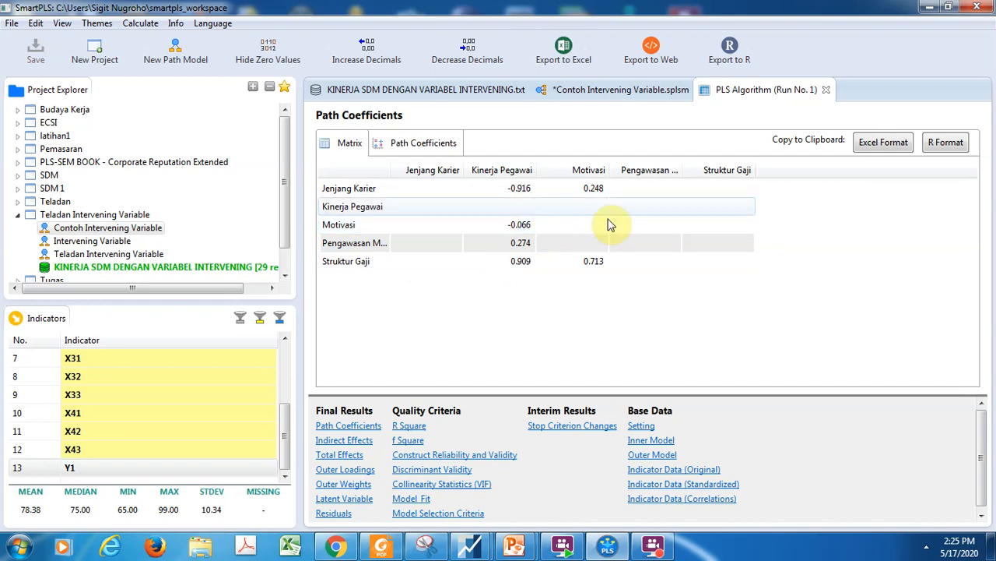
click(348, 427)
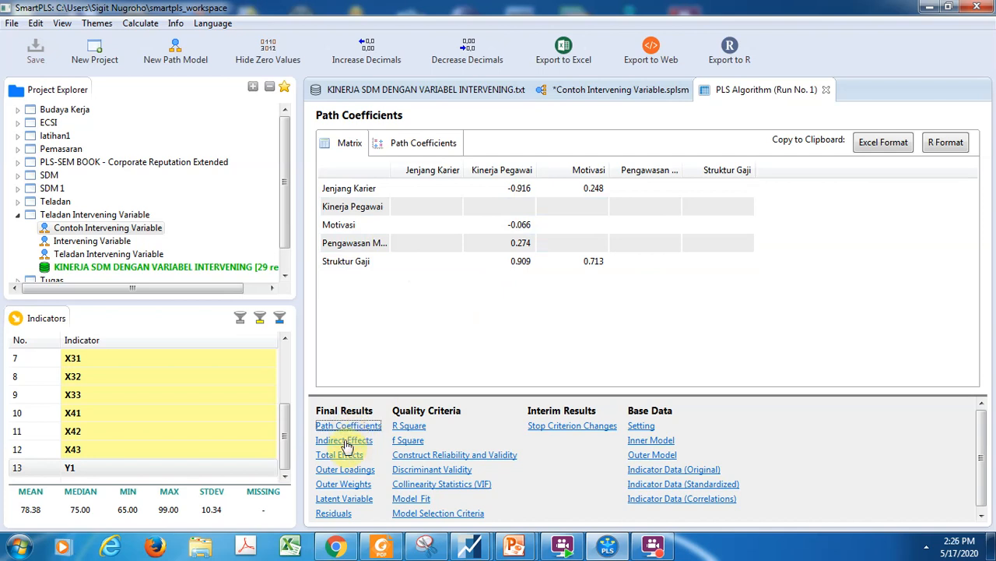
- Review the indirect effects, total effects, outer loadings and outer weights in the PLS report's final results
click(345, 441)
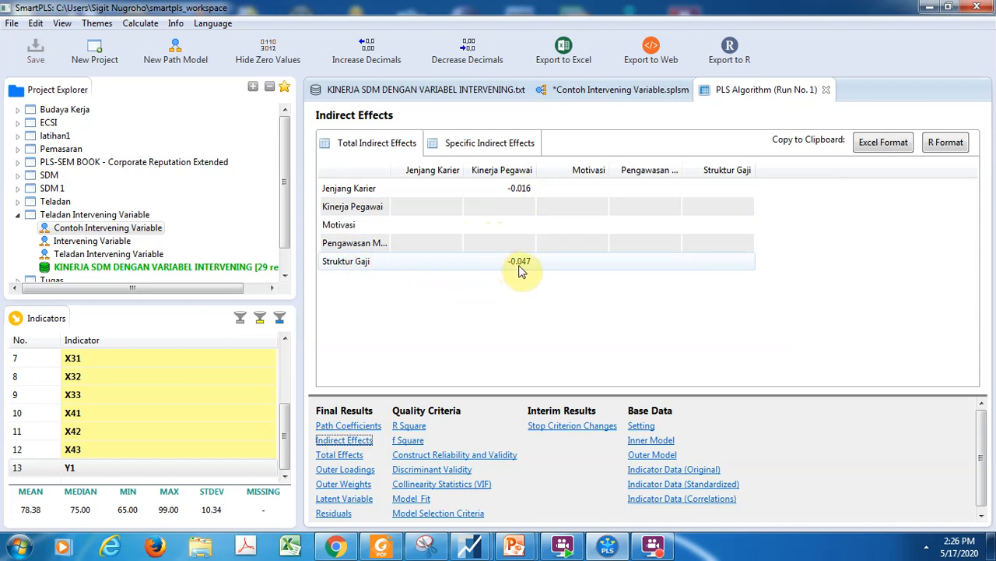
click(340, 454)
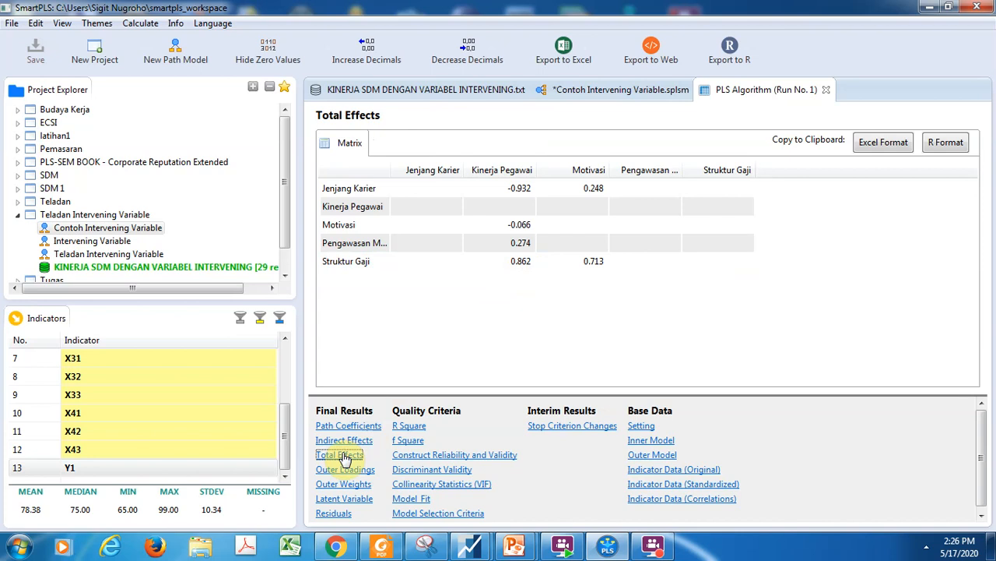
click(338, 471)
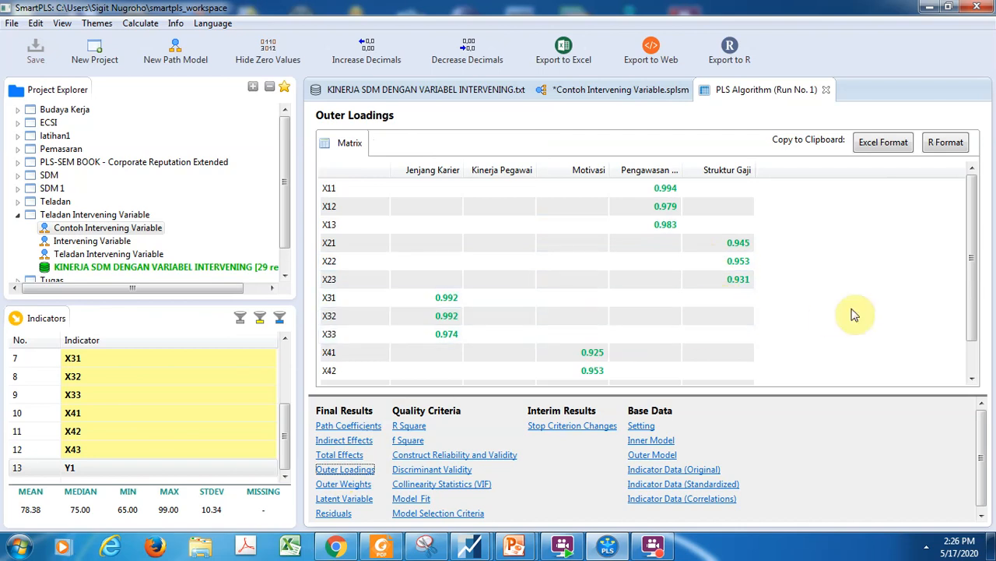
mouse_move(970, 285)
mouse_down()
mouse_move(977, 324)
mouse_move(972, 285)
mouse_up()
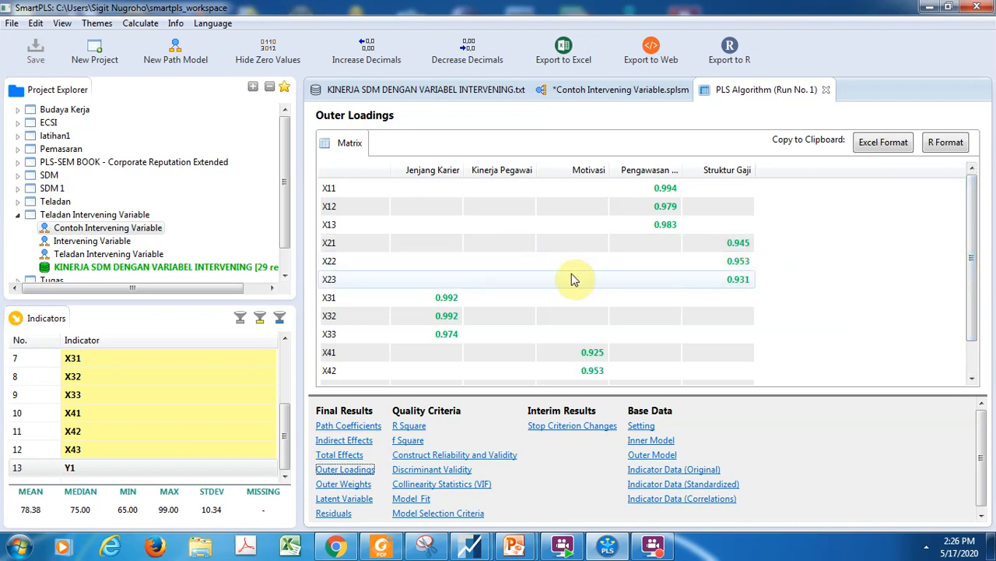
click(342, 485)
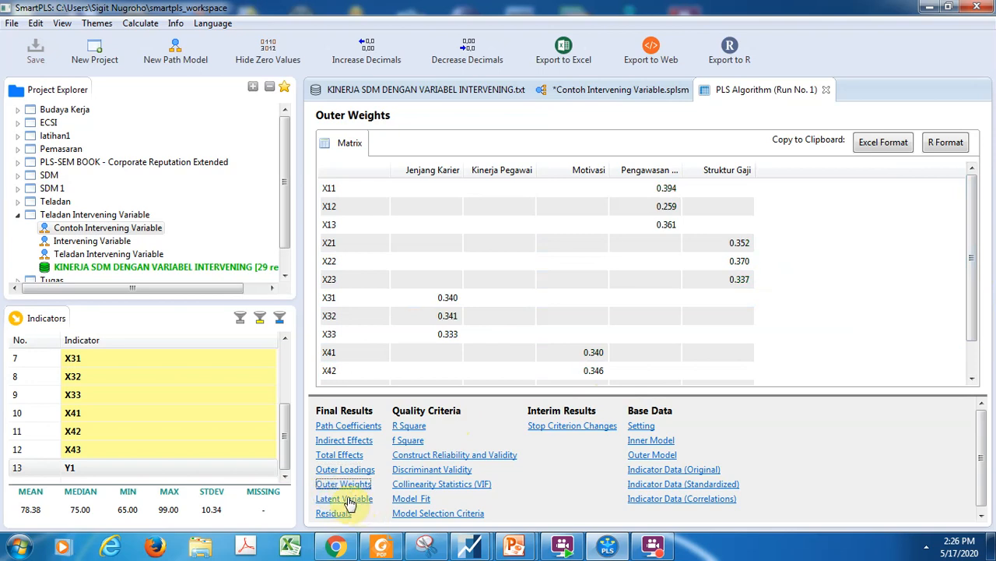
- Review the latent variable scores, residuals, R Square and f Square results in the PLS report
click(347, 499)
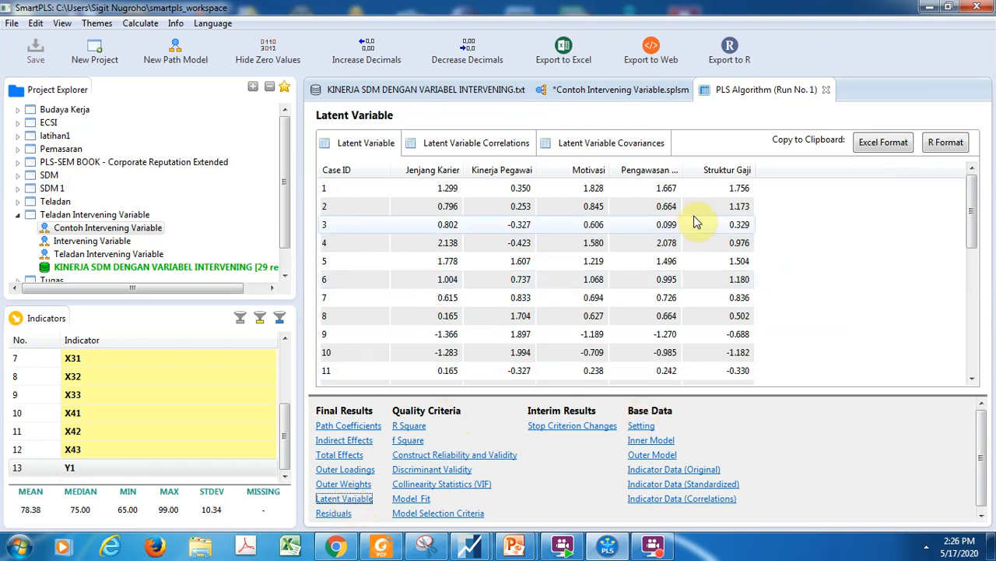
drag(970, 207, 971, 358)
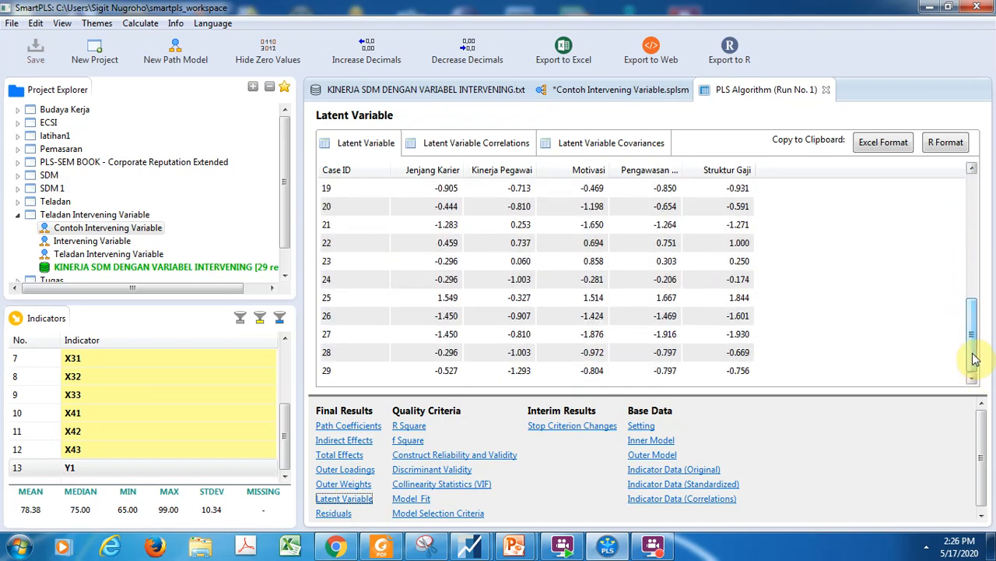
click(333, 514)
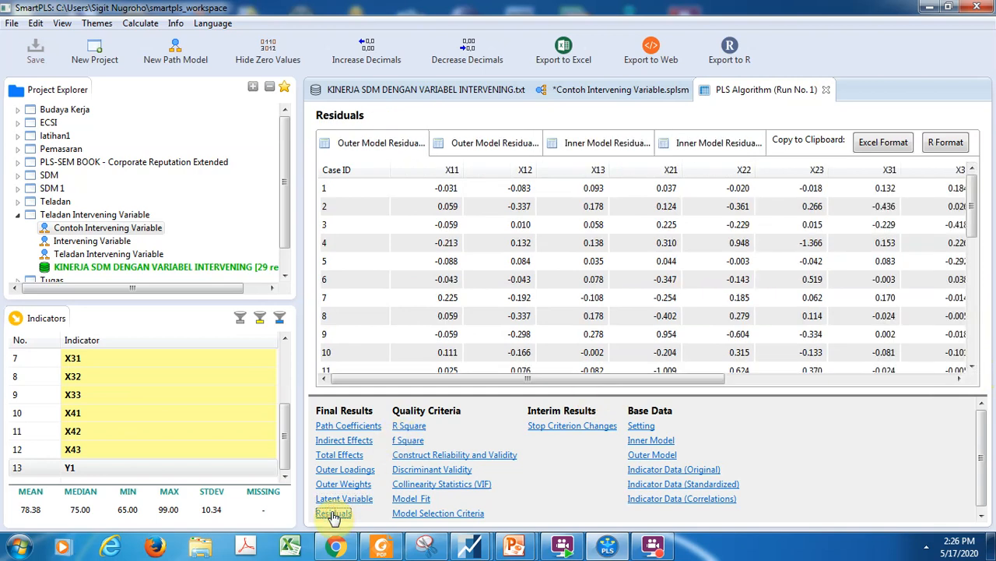
click(409, 427)
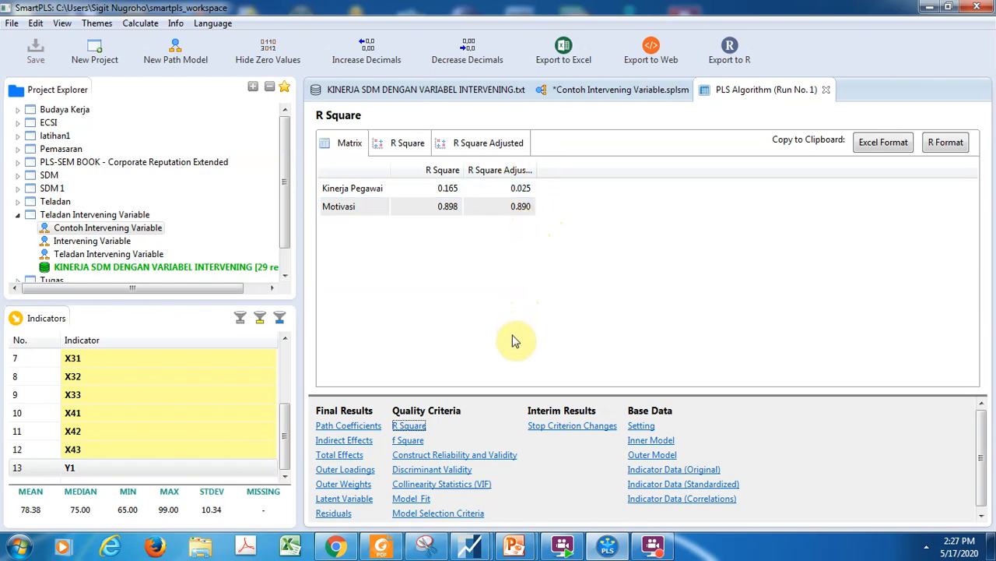
click(410, 440)
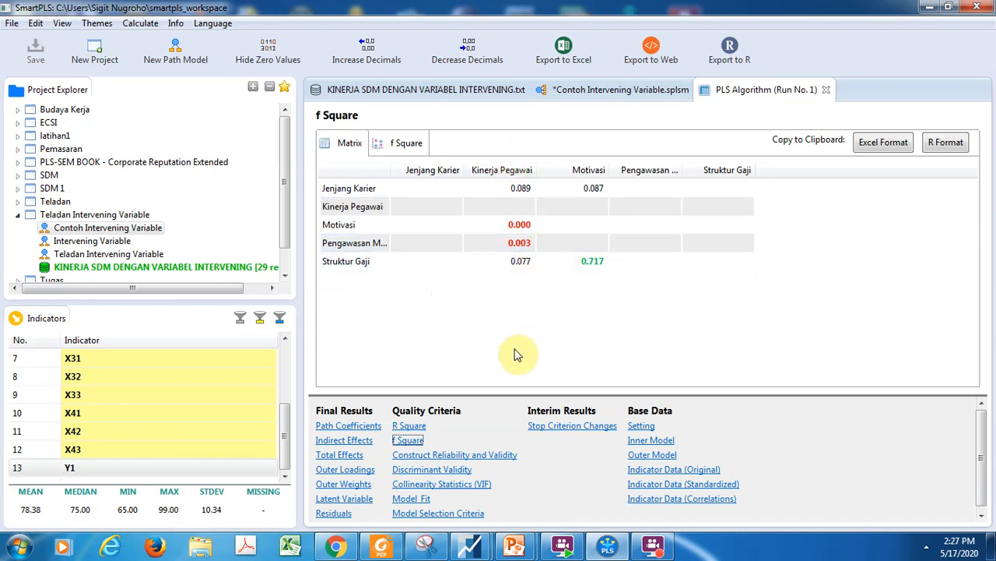
- Show the construct reliability and validity matrix and widen its columns so the full headings can be read
click(437, 456)
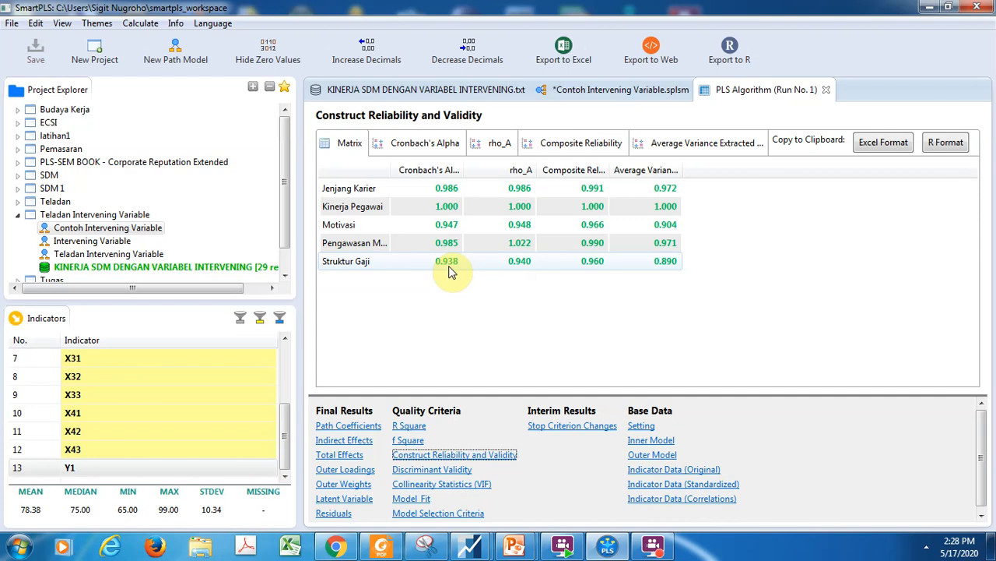
drag(523, 170, 474, 165)
mouse_move(553, 163)
mouse_down()
mouse_move(563, 162)
mouse_move(548, 167)
mouse_up()
drag(622, 169, 666, 167)
drag(735, 166, 791, 171)
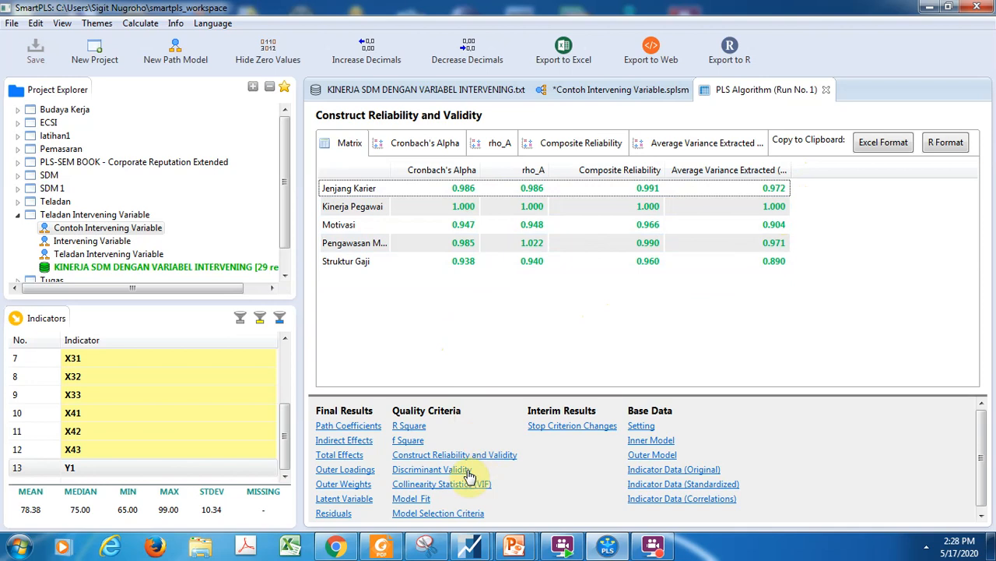
- Examine discriminant validity by Fornell-Larcker criterion and cross loadings, and collinearity by outer and inner VIF values
click(436, 471)
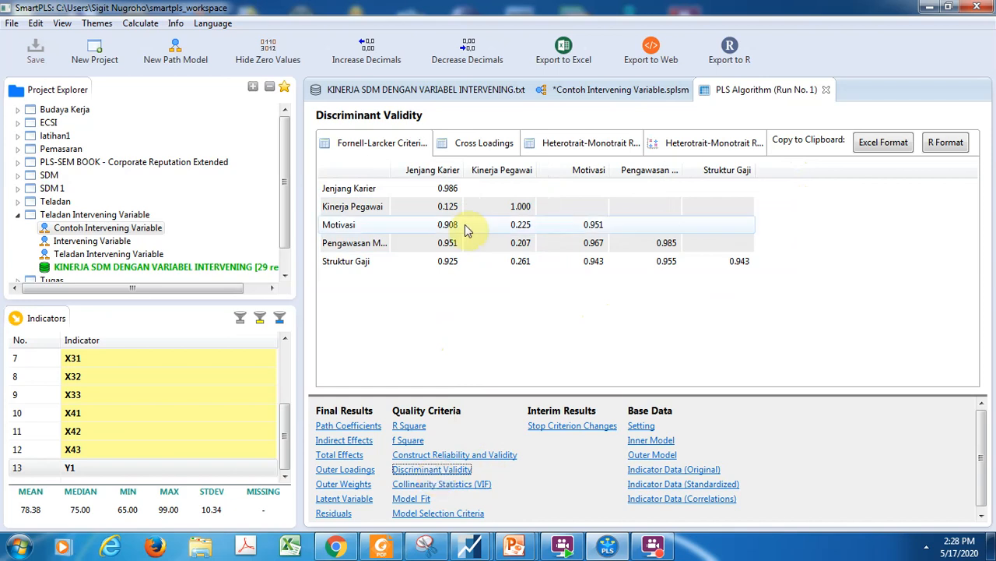
click(469, 147)
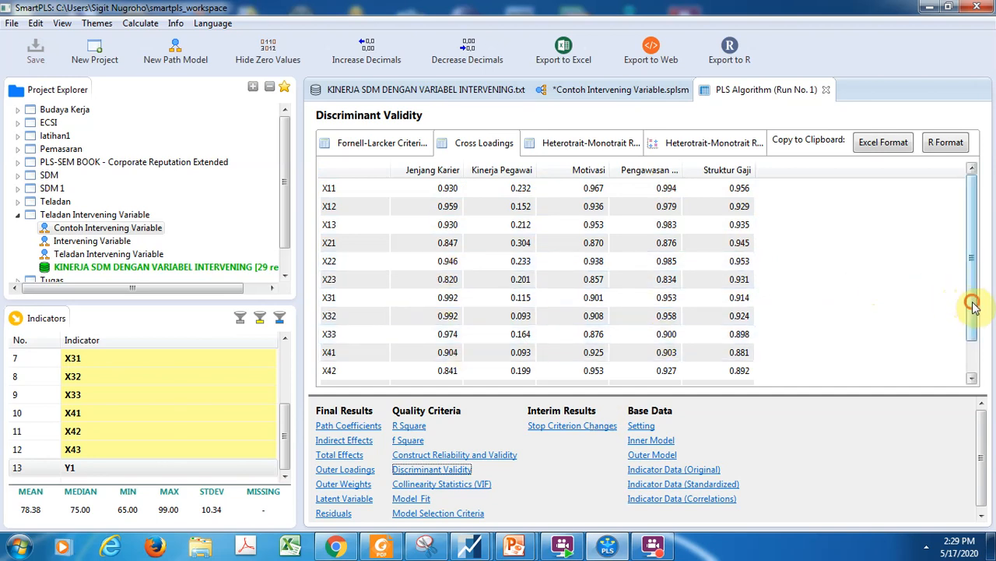
drag(973, 302, 973, 328)
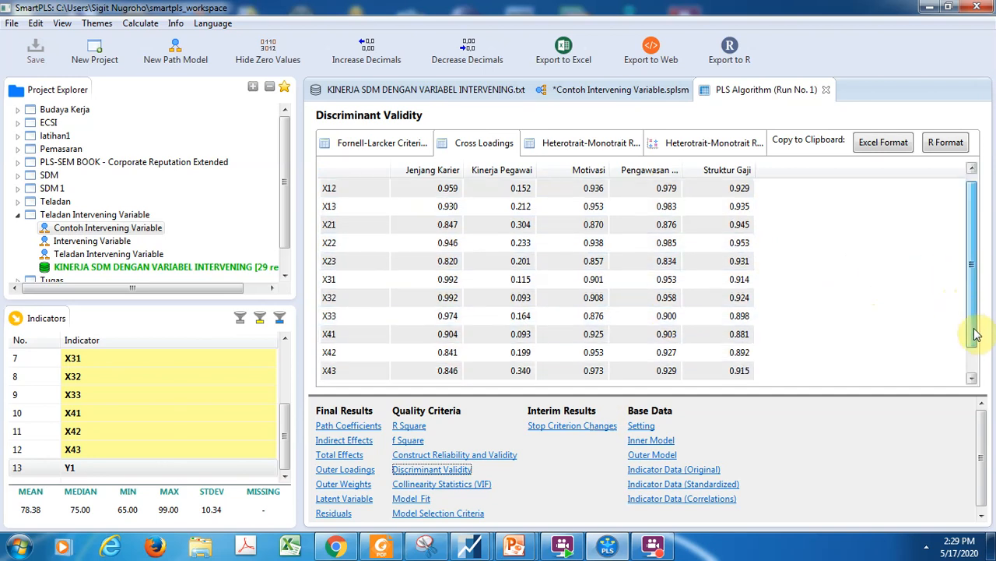
click(448, 484)
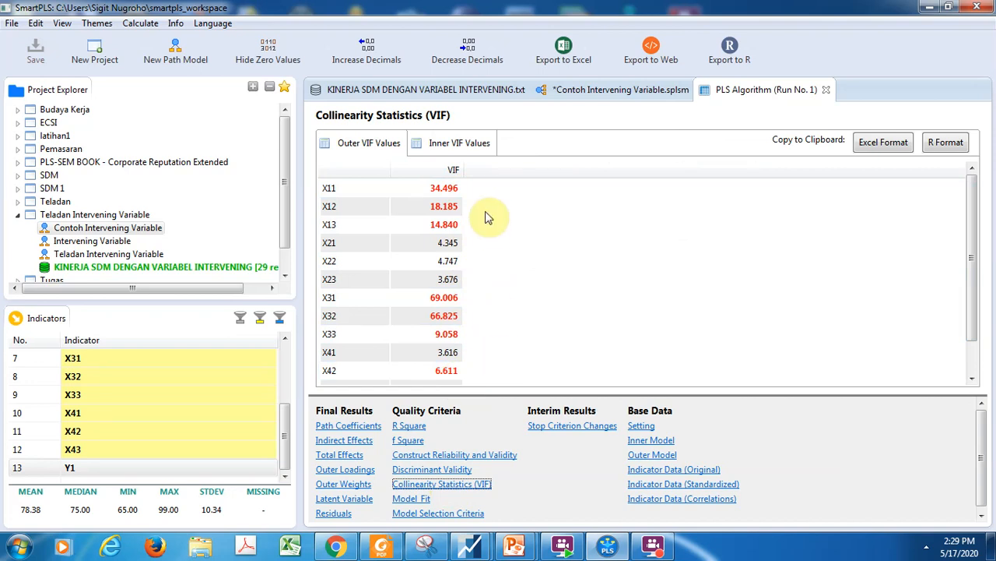
click(467, 145)
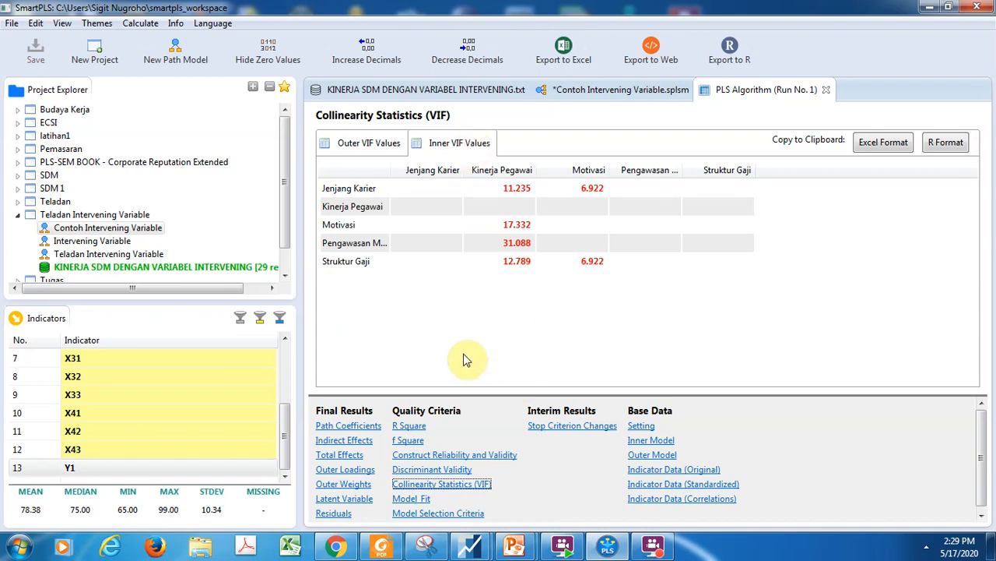
- Review the model fit summary and rms Theta, the model selection criteria and the stop criterion changes
click(412, 499)
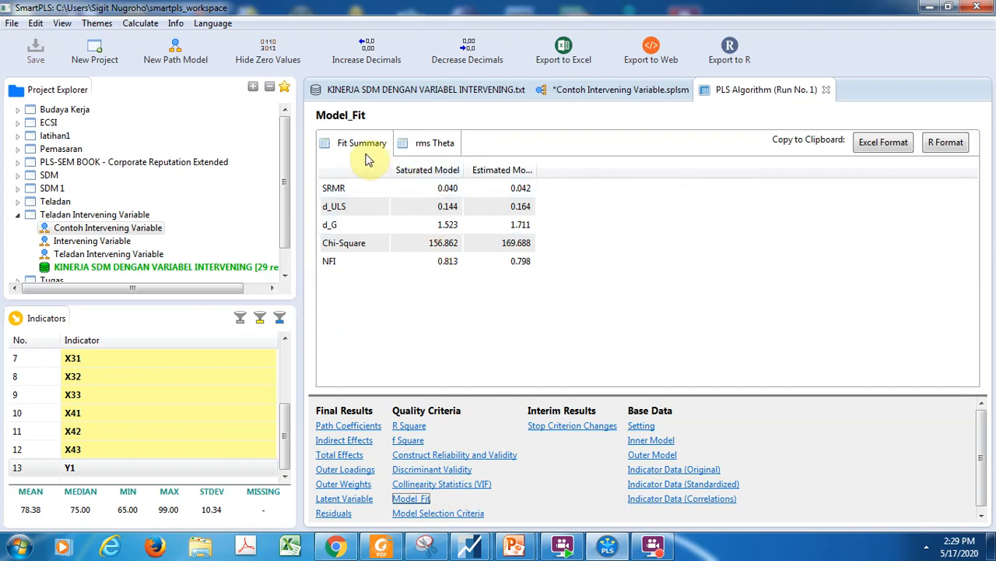
click(428, 147)
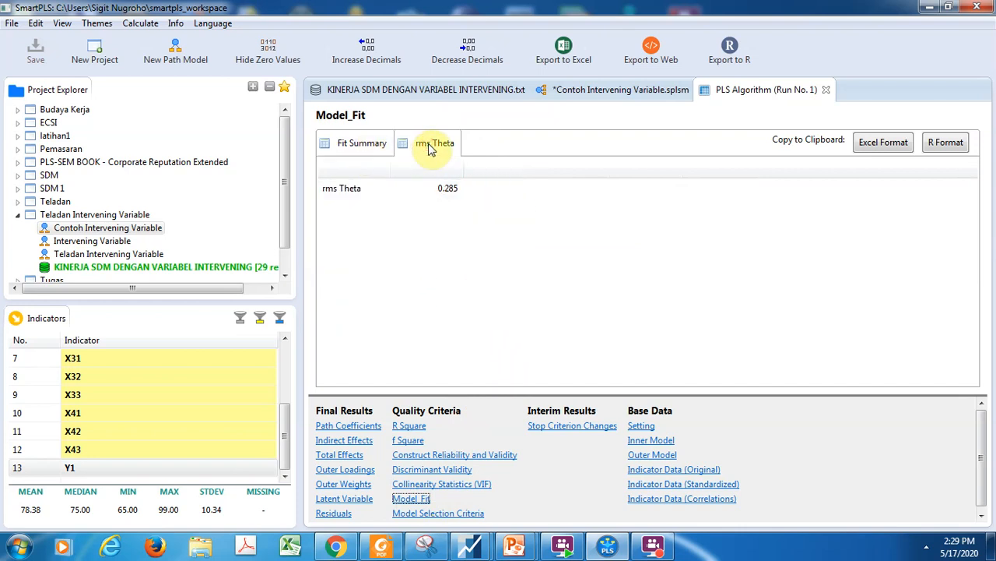
click(348, 147)
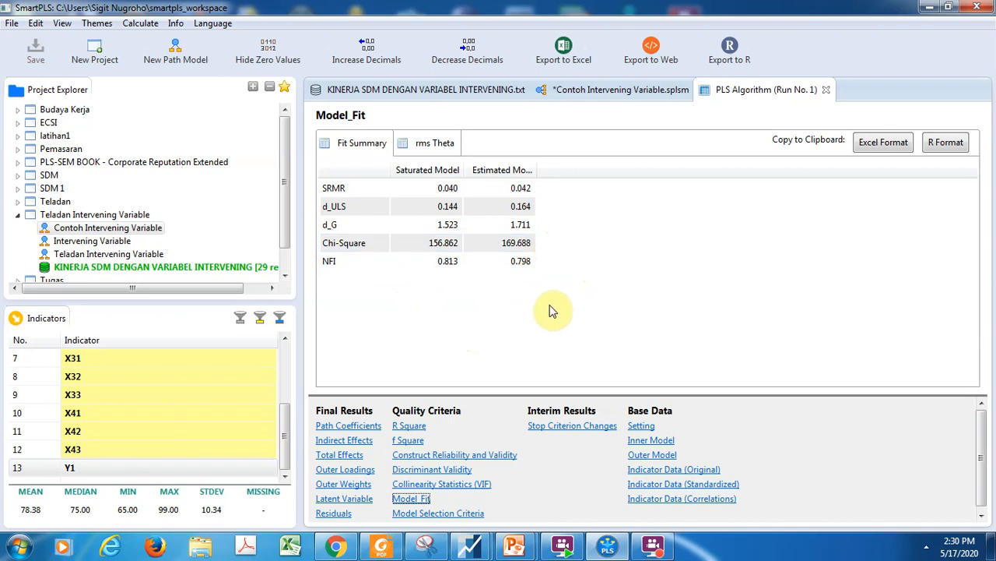
click(439, 517)
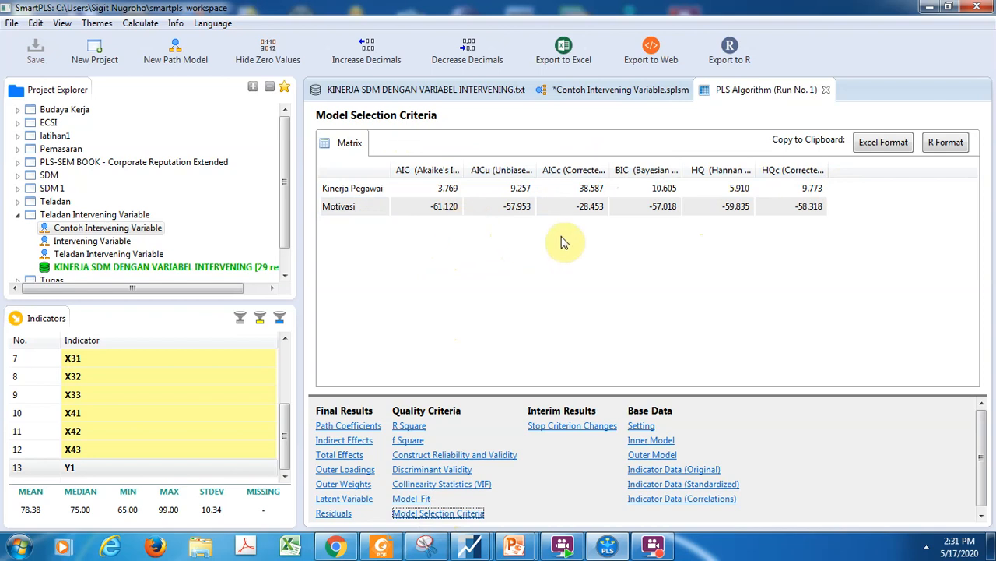
click(557, 428)
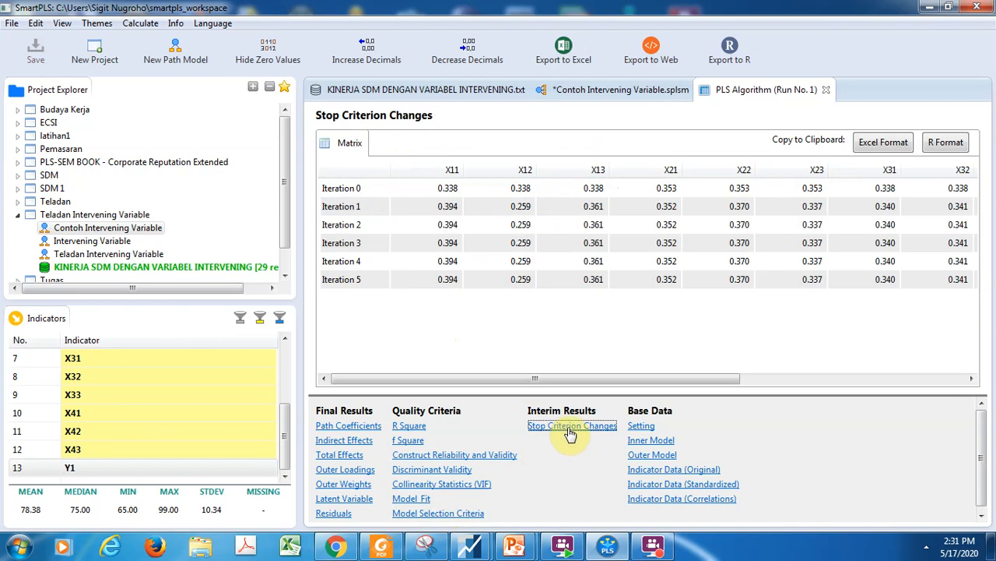
click(430, 514)
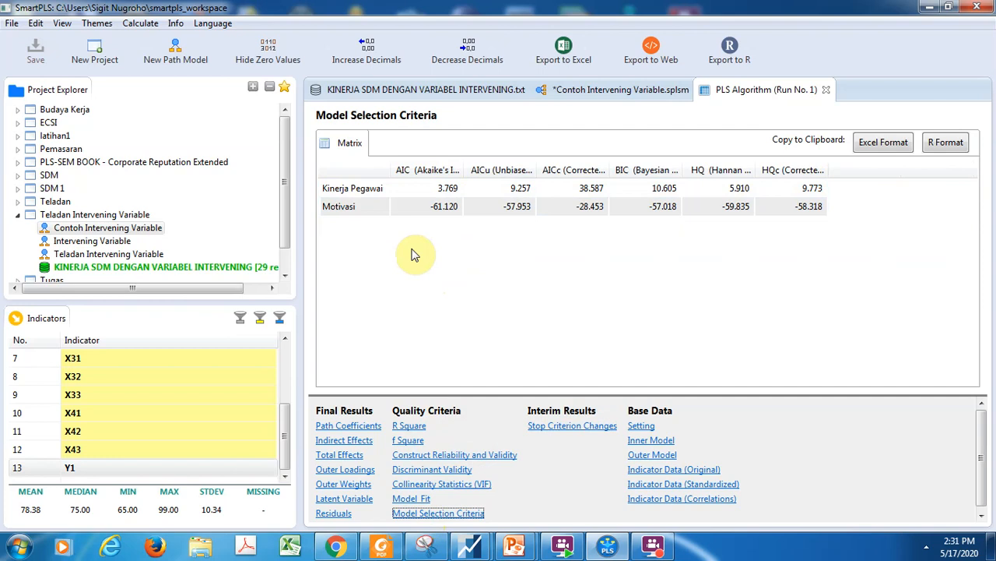
click(576, 427)
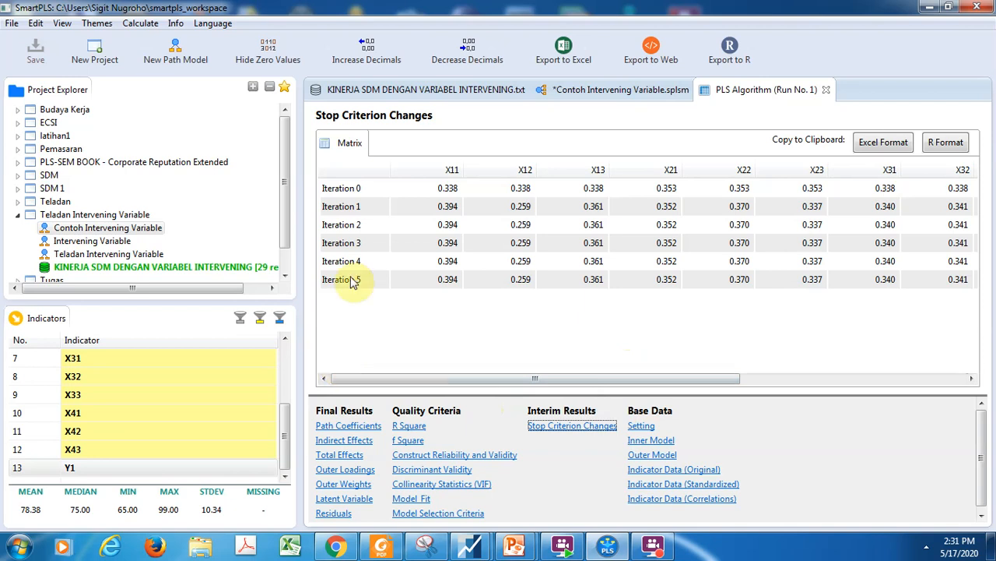
- Save the path model under the new name "latihan intervening" in the Teladan Intervening Variable project
click(386, 91)
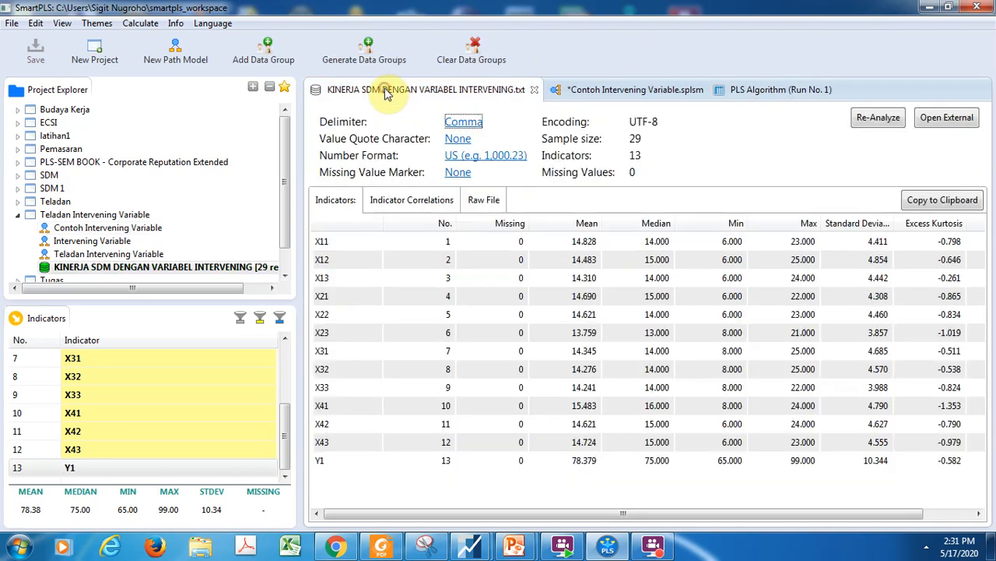
click(585, 90)
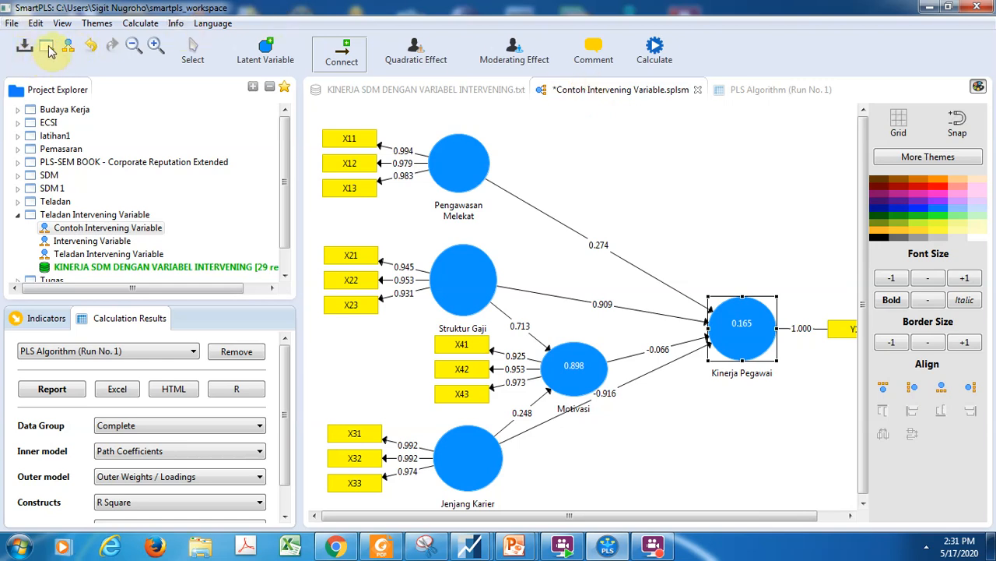
click(10, 24)
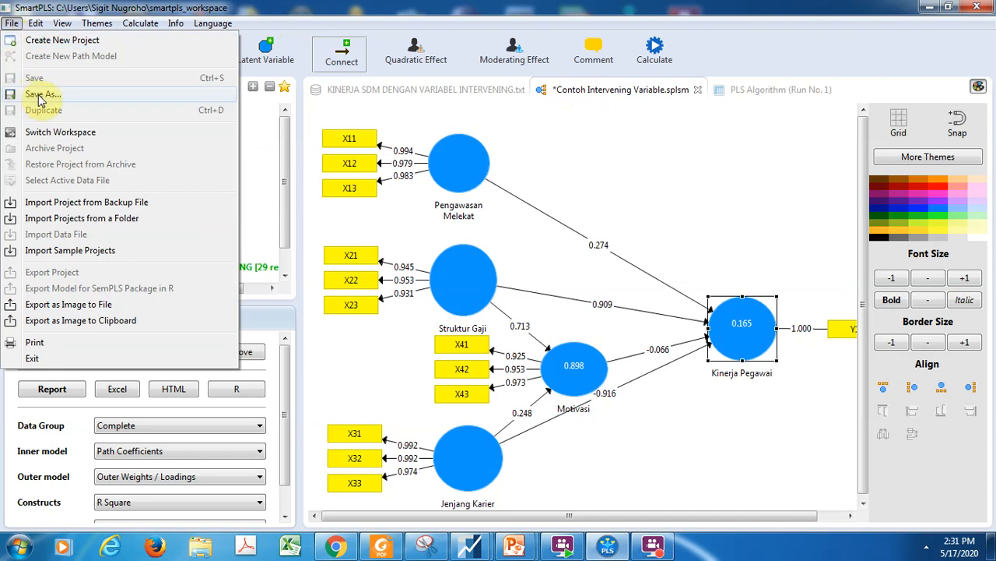
click(37, 93)
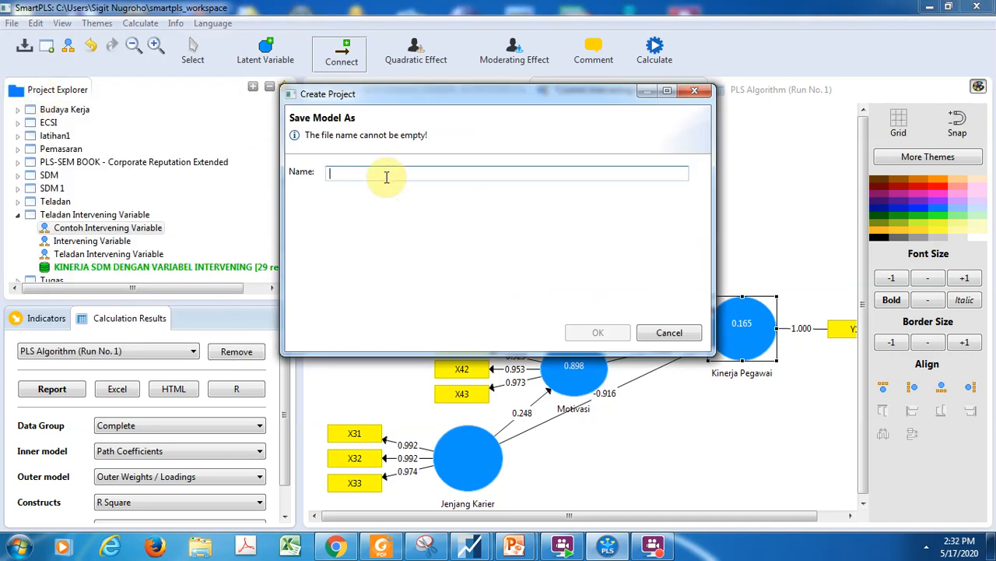
text(lat)
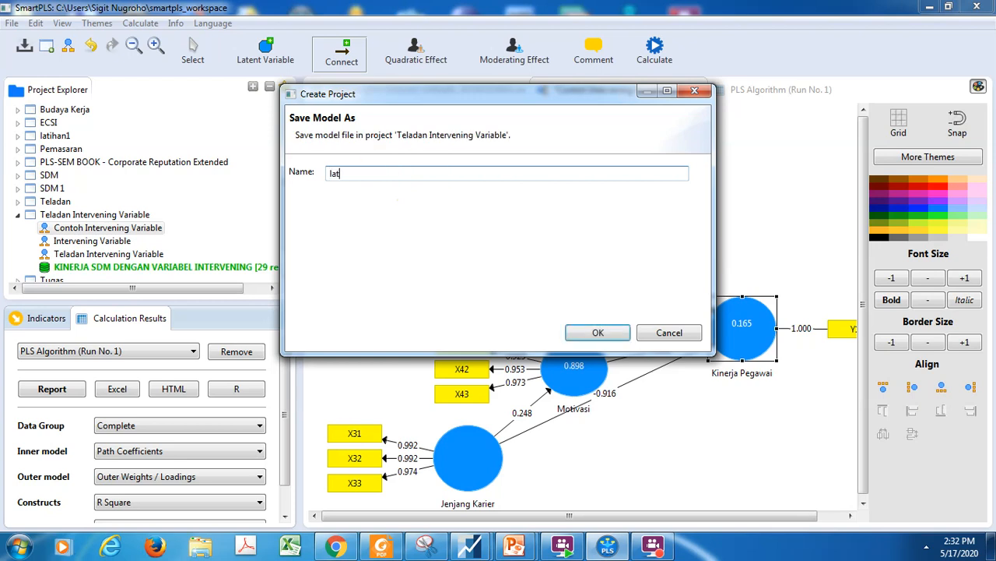
text(ihan intervening)
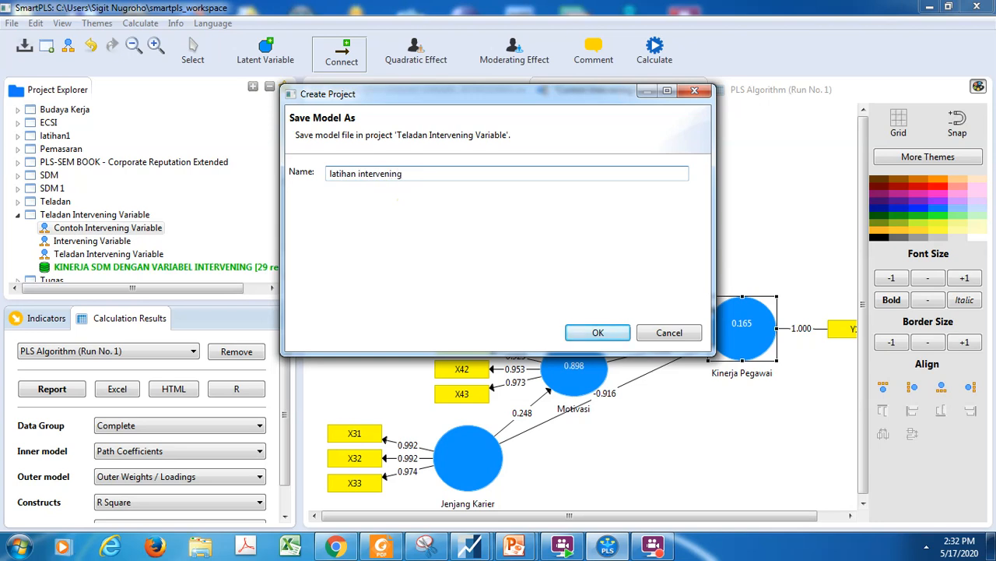
key(Return)
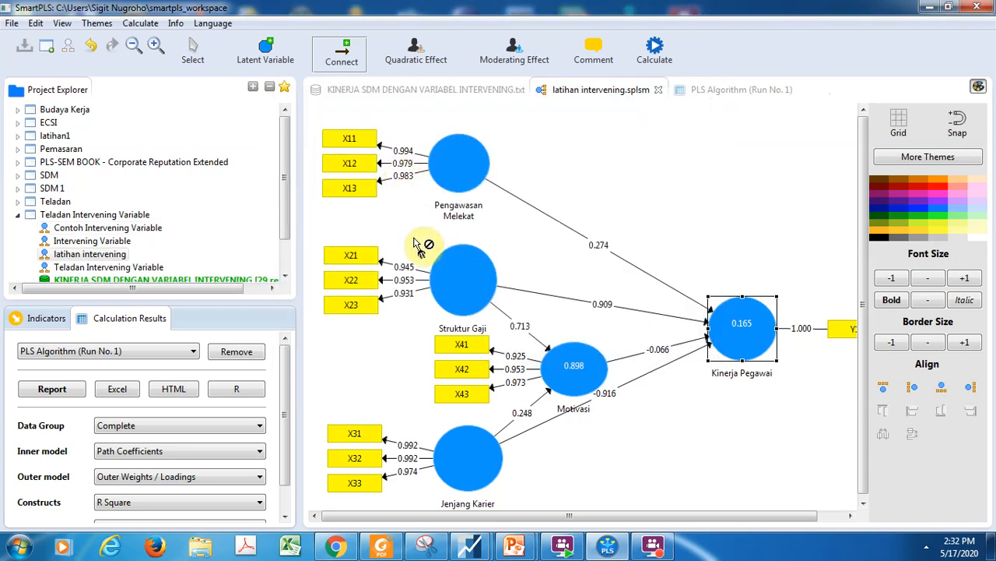
- Create a new project named "Teladan Moderating Variable"
click(13, 24)
click(38, 42)
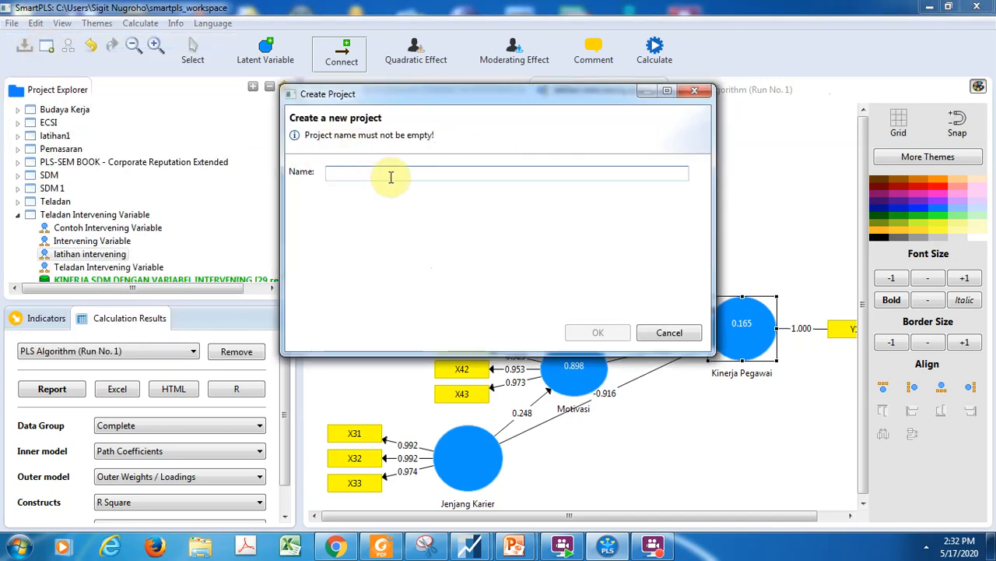
text(Teladan )
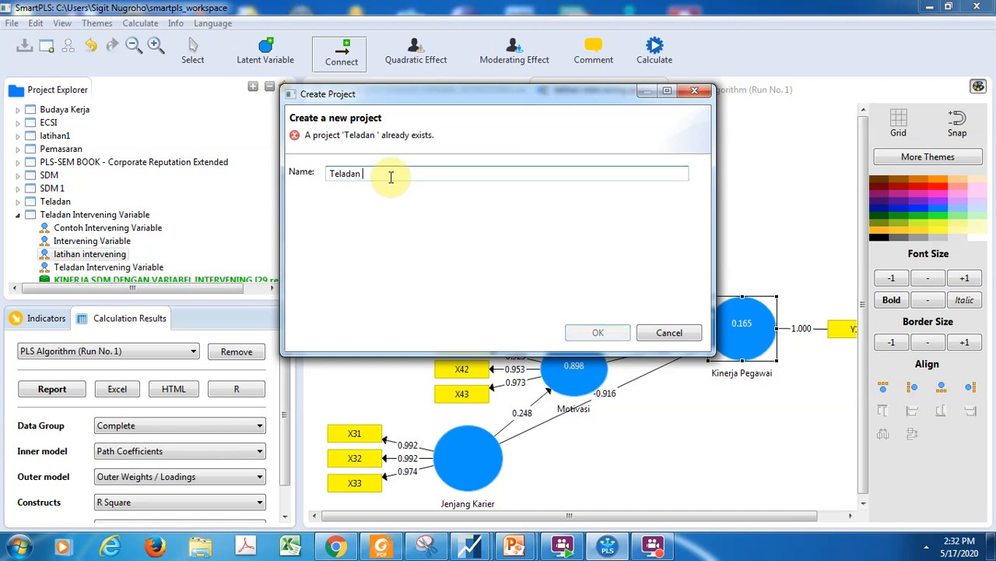
text(Mod)
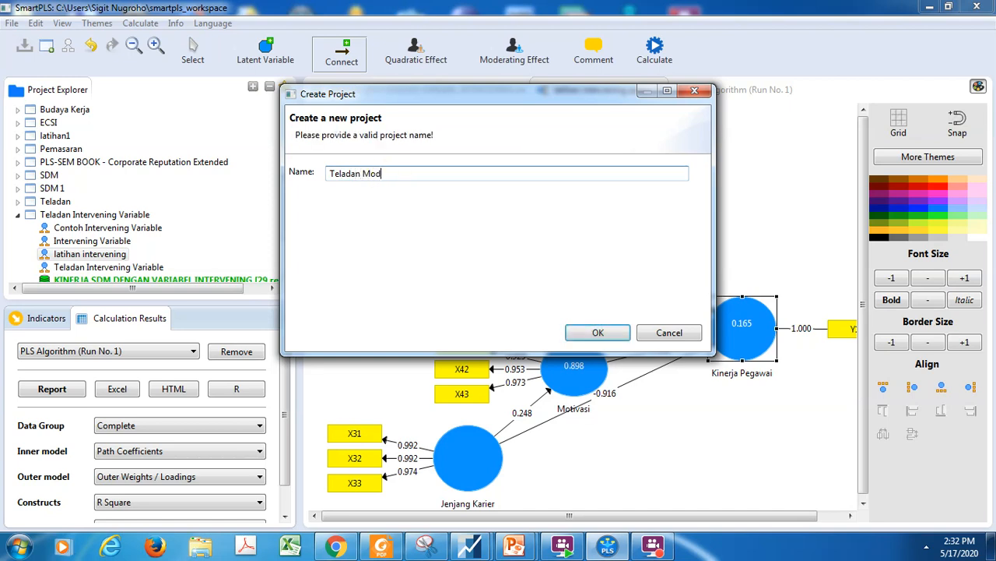
text(erating Variable)
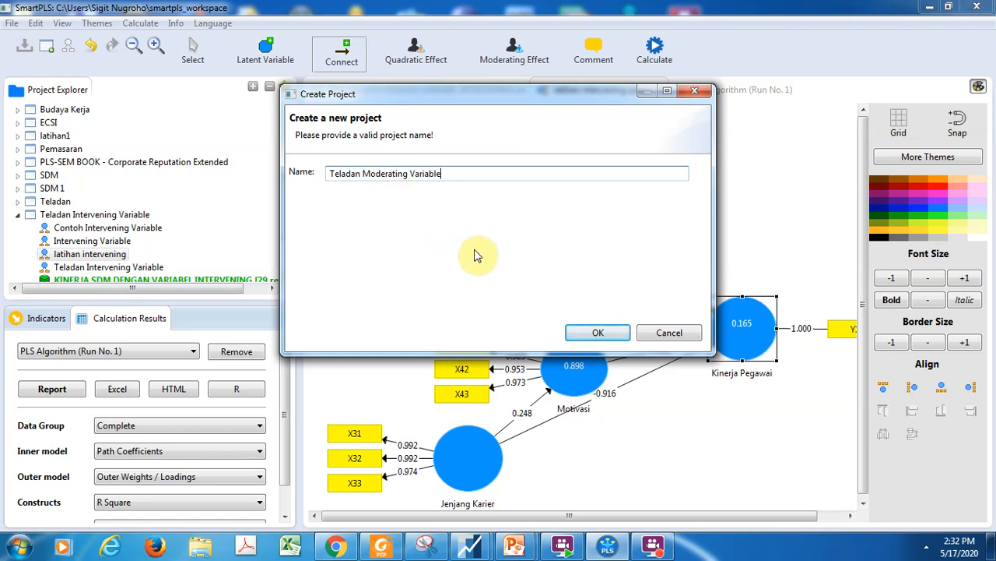
click(598, 334)
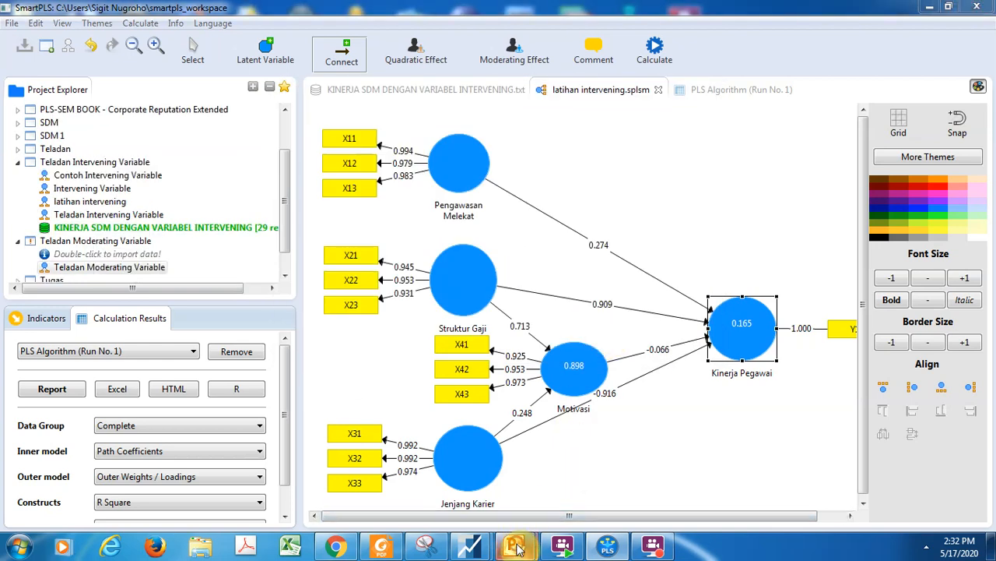
- Switch to PowerPoint to read the moderator types slide in Moderating Variable.pptx, and return to the project list in SmartPLS
mouse_move(516, 547)
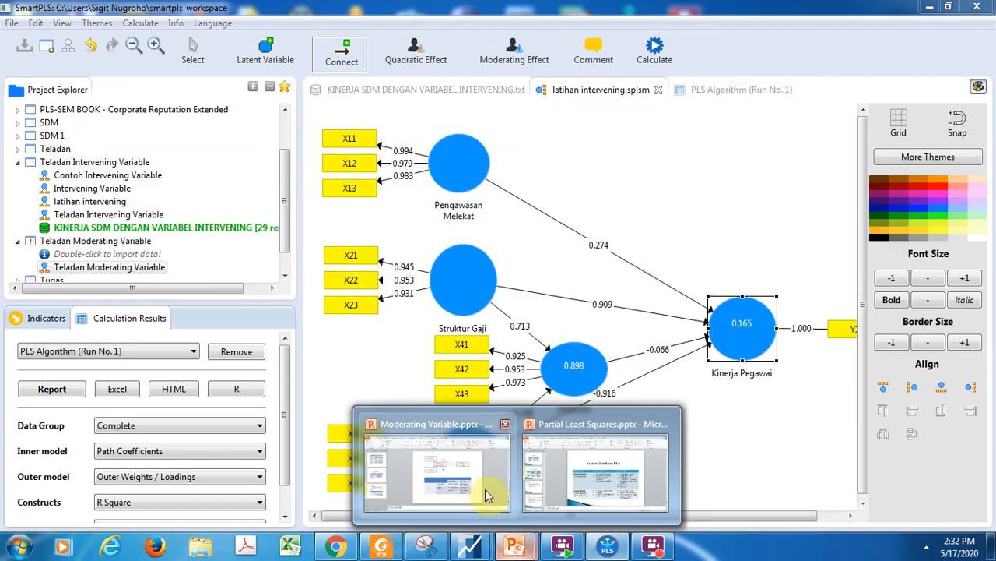
click(485, 443)
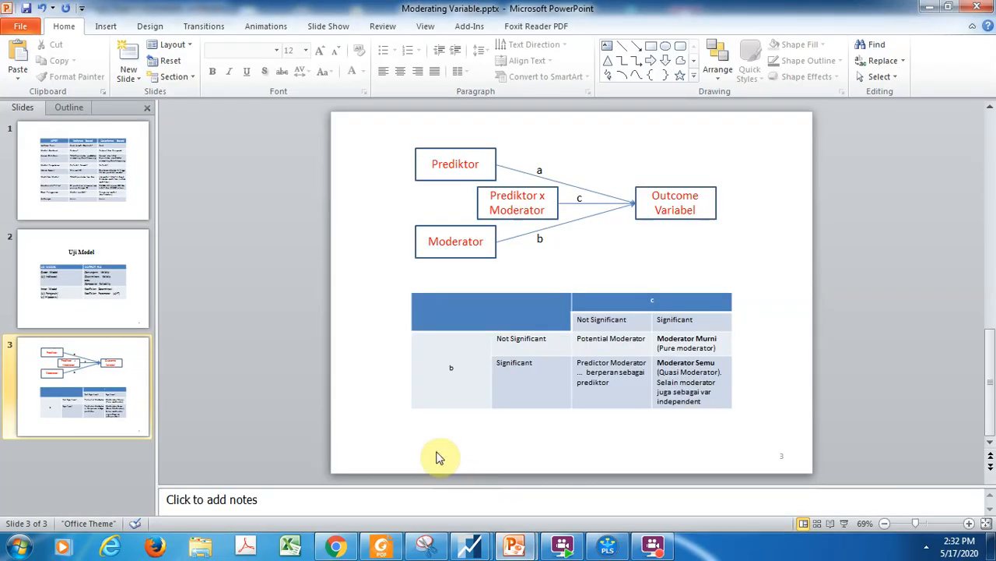
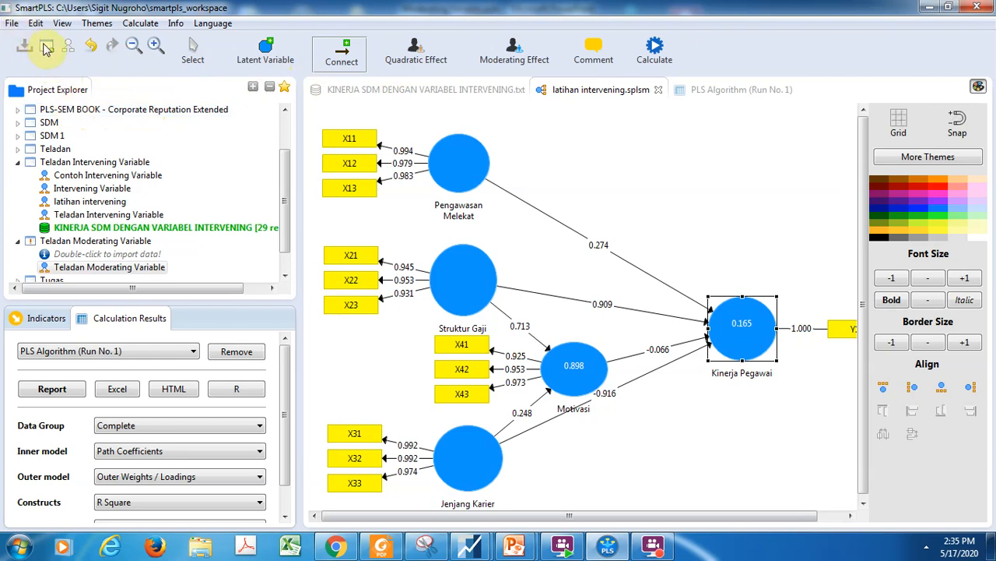
click(285, 111)
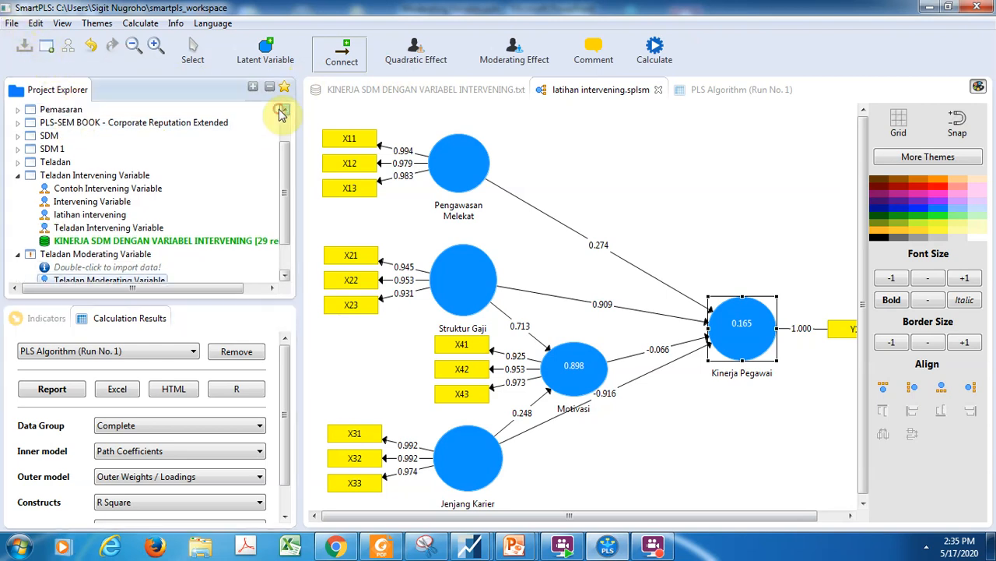
- Create another new project named "Moderating Variable", dismissing the download prompt that interrupts it
click(46, 45)
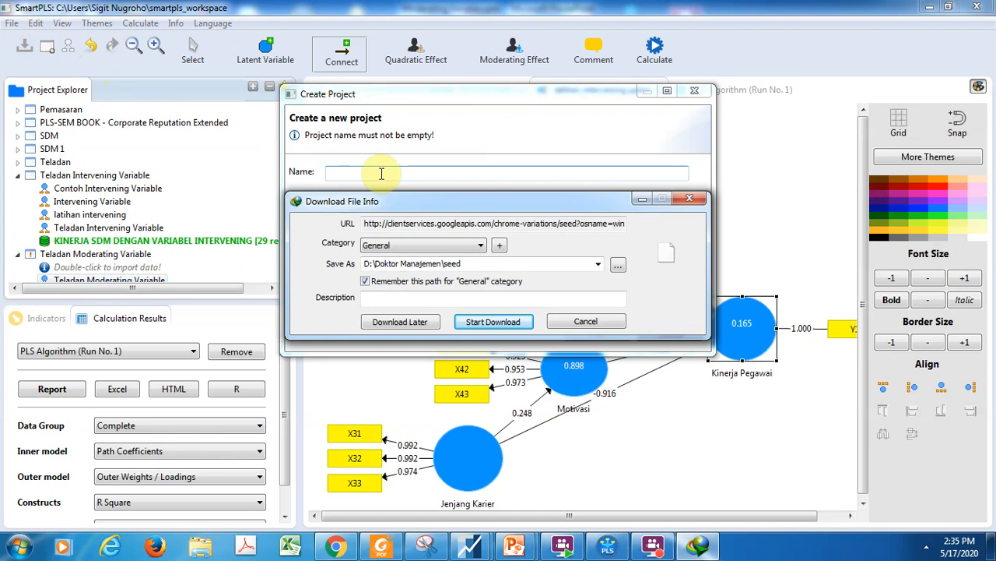
click(570, 320)
text(Mod)
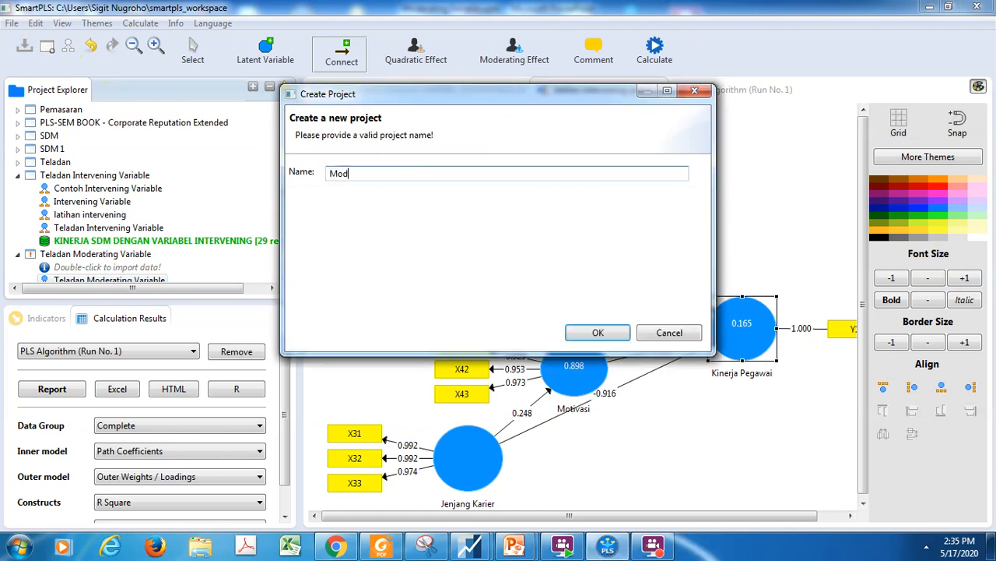
text(erating Variable)
click(601, 333)
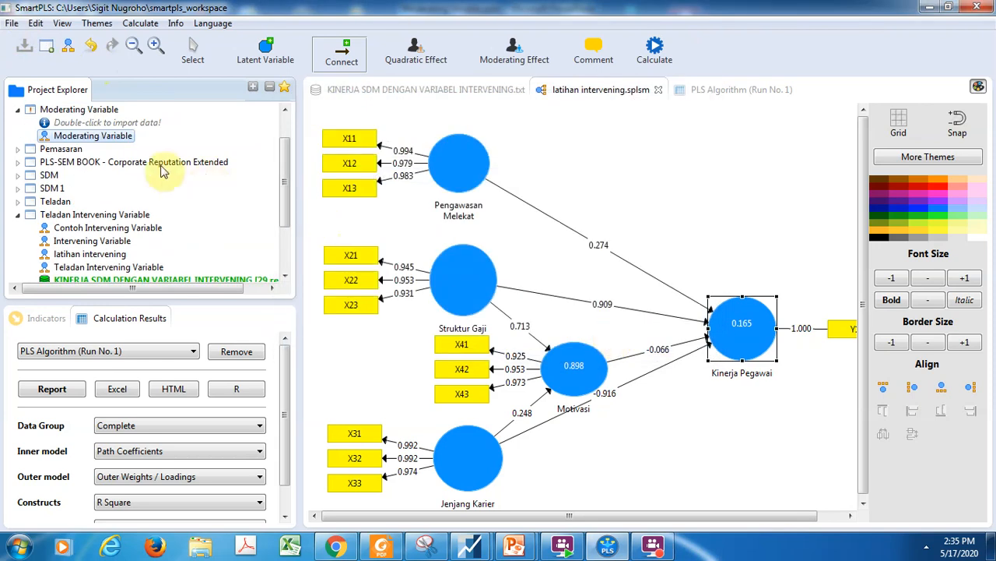
- Import Data Pemasaran.csv from BAB 15 > PENELITIAN PEMASARAN DENGAN VARIABEL MODERATING into the Moderating Variable project, keeping the name Data Pemasaran
double_click(45, 125)
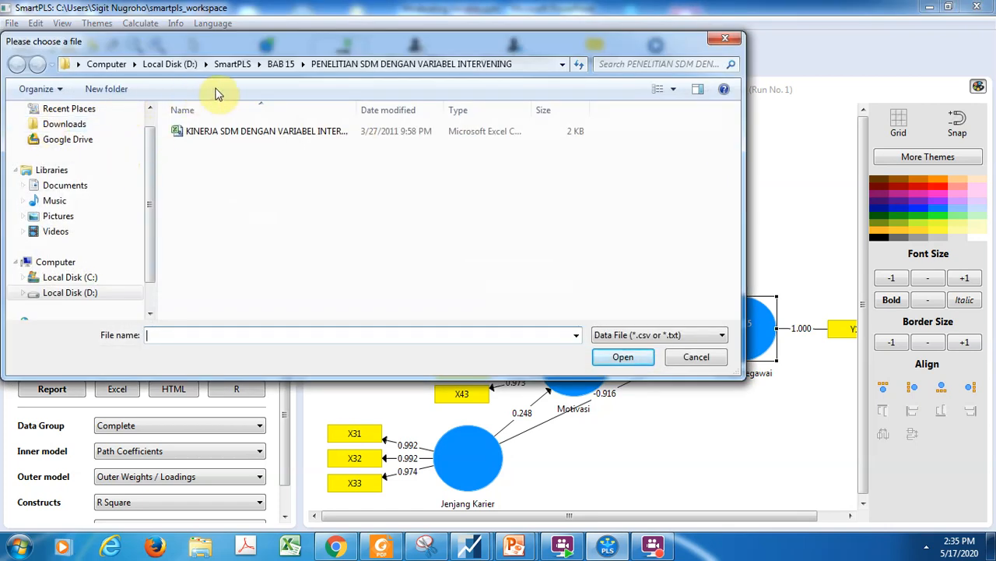
click(260, 64)
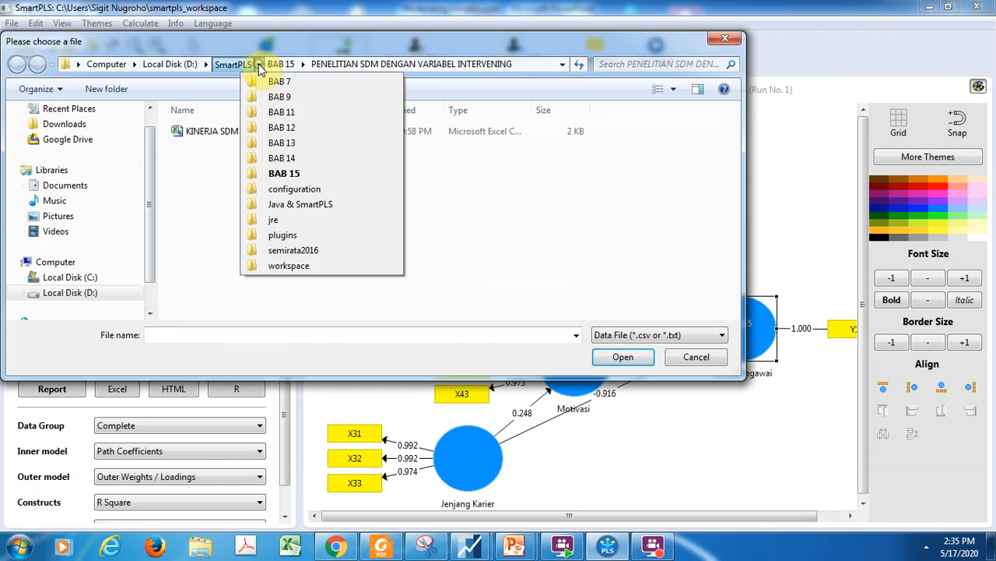
click(265, 168)
click(276, 179)
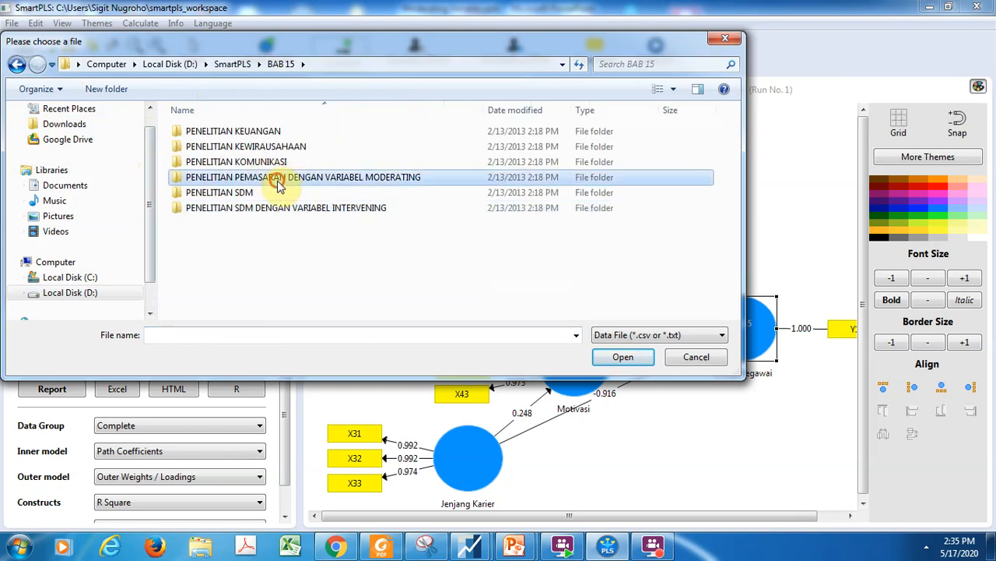
click(615, 358)
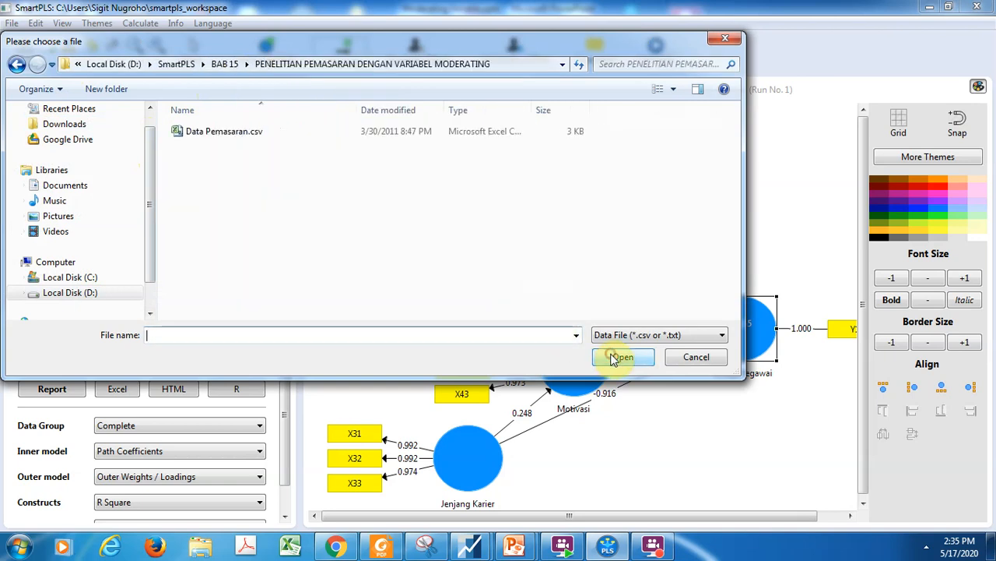
click(230, 137)
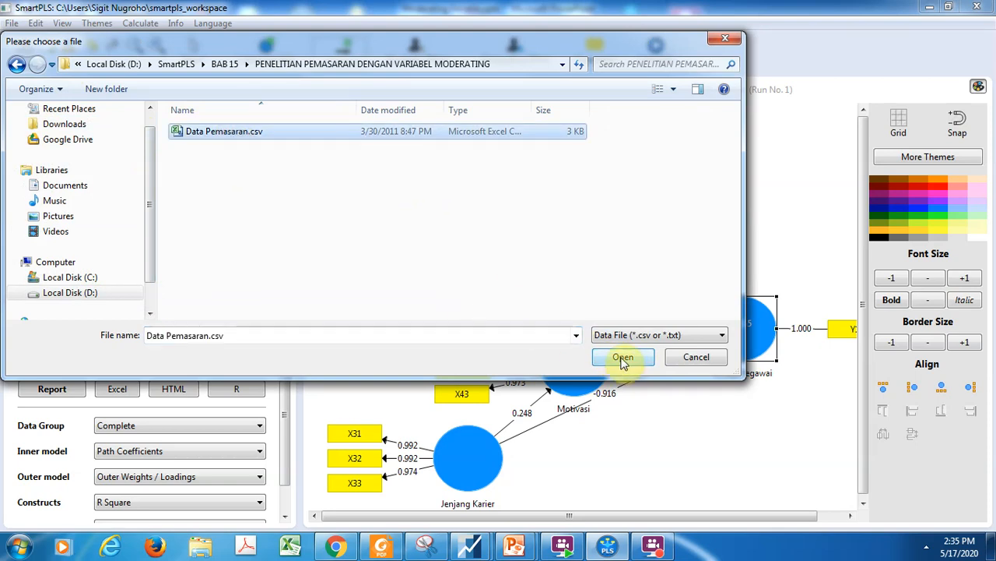
click(622, 358)
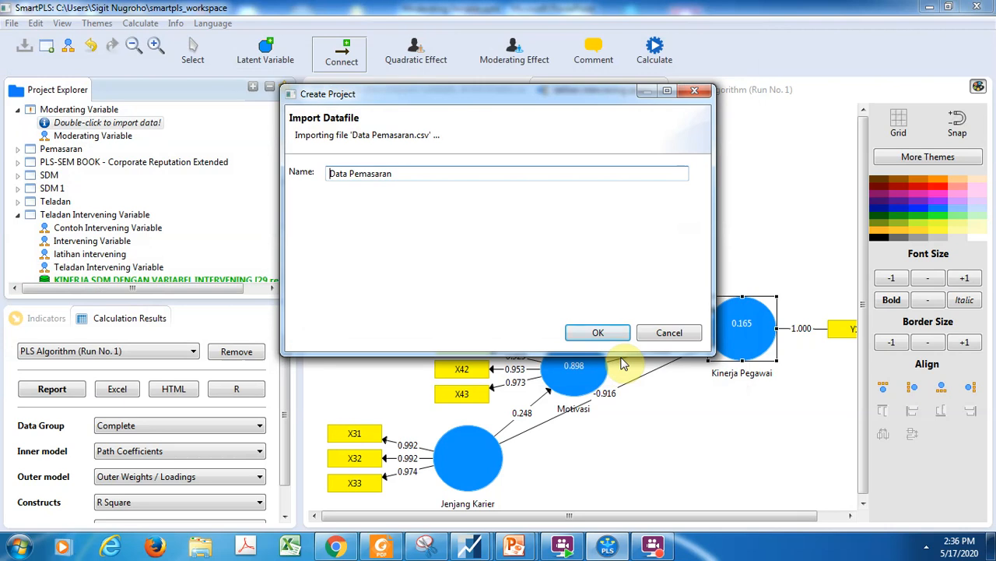
click(598, 333)
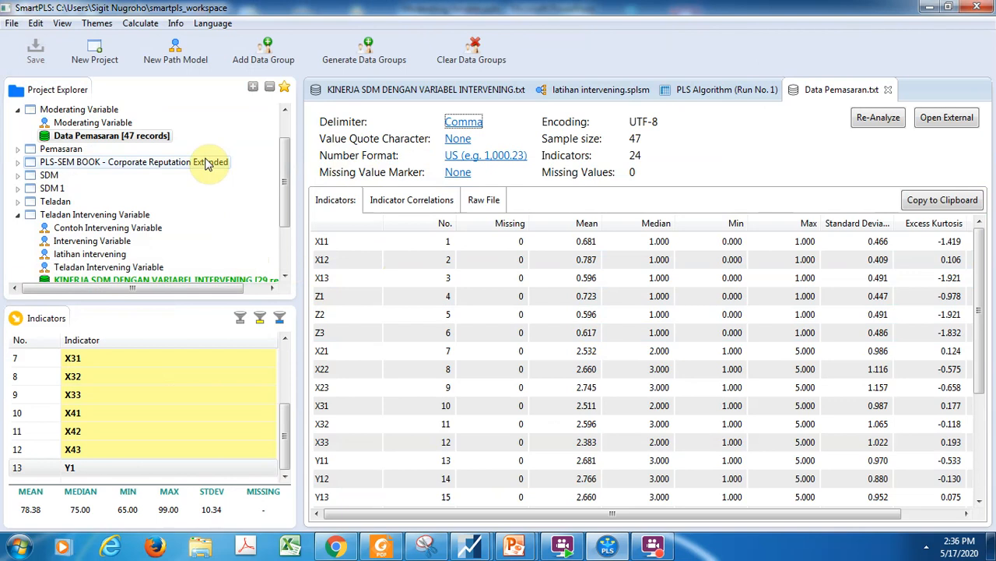
- Look through the indicator list and open the empty Moderating Variable path model of the Moderating Variable project
drag(283, 415, 285, 355)
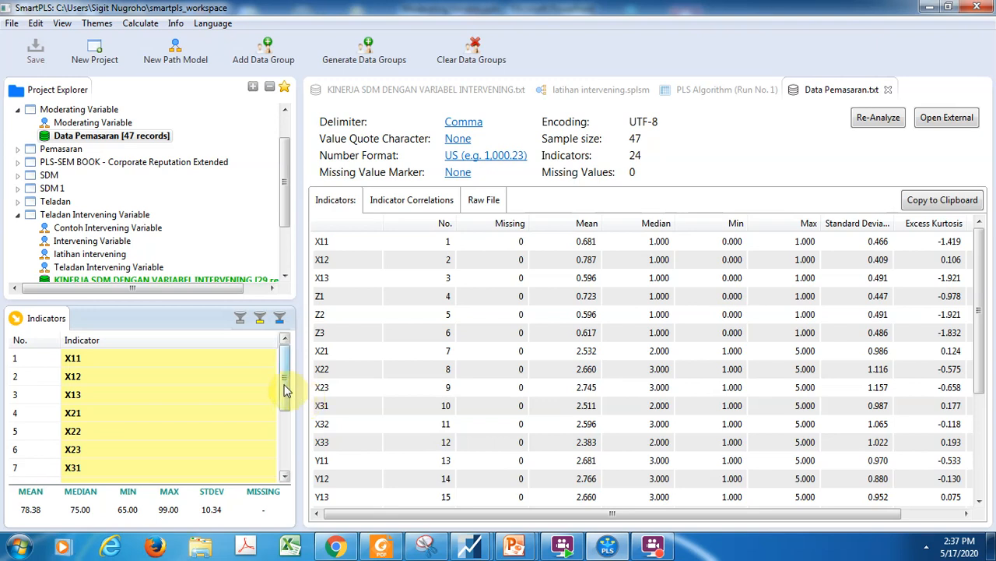
mouse_move(284, 383)
mouse_down()
mouse_move(284, 459)
mouse_move(285, 359)
mouse_move(289, 498)
mouse_up()
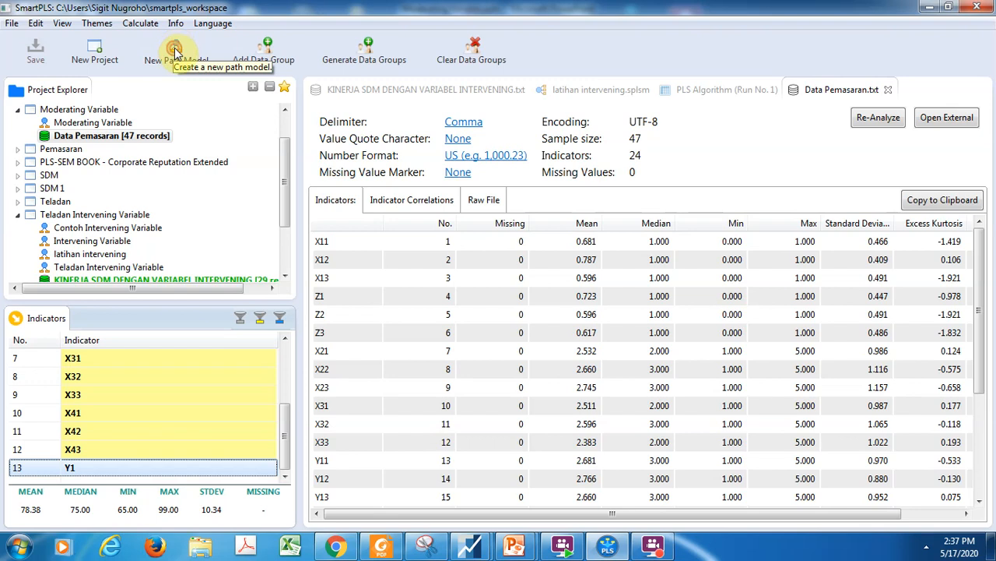
click(197, 99)
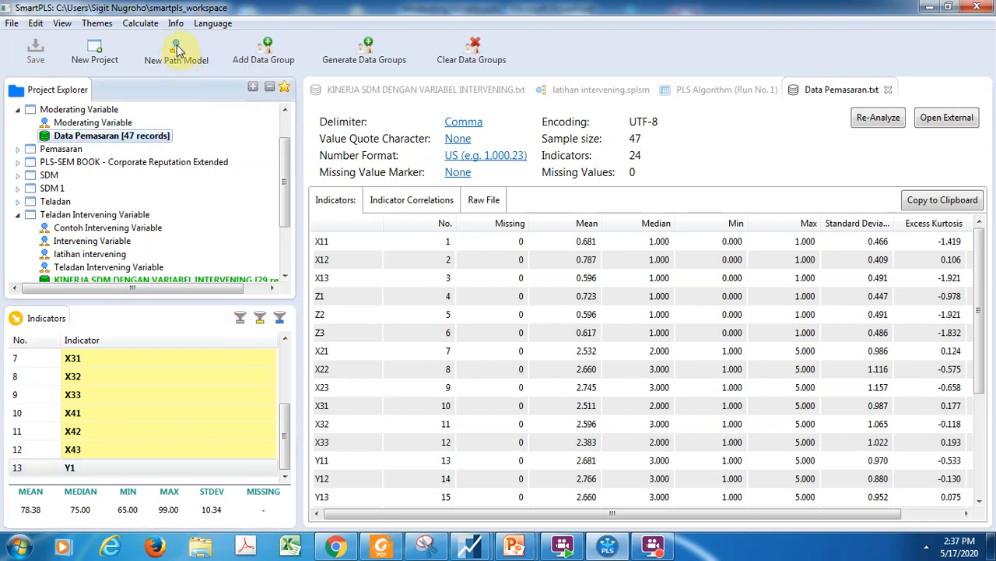
double_click(65, 123)
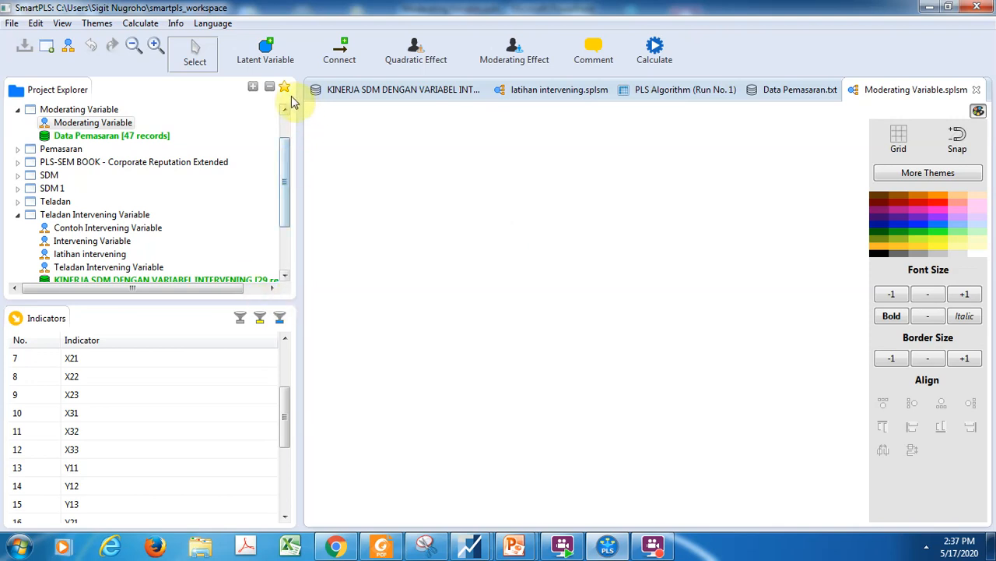
- Draw a first latent variable in the upper part of the empty model and reduce its circle slightly
click(265, 47)
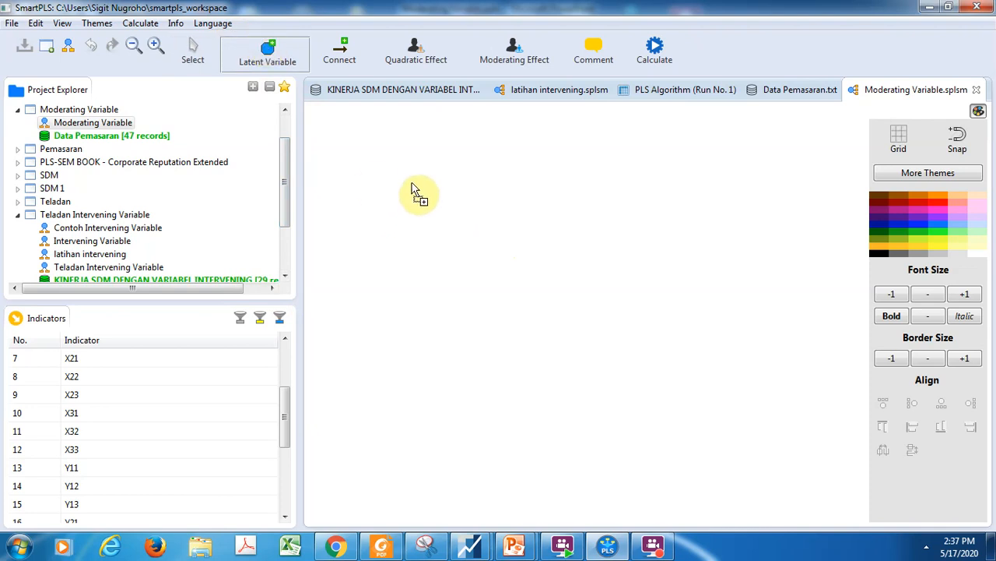
drag(414, 186, 448, 225)
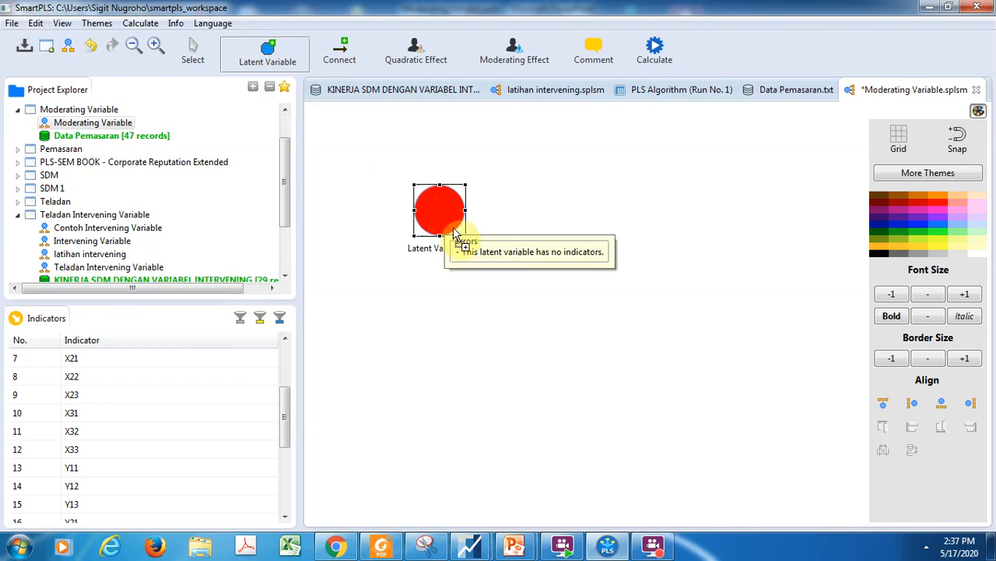
click(194, 51)
mouse_move(462, 233)
mouse_down()
mouse_move(472, 240)
mouse_move(468, 229)
mouse_up()
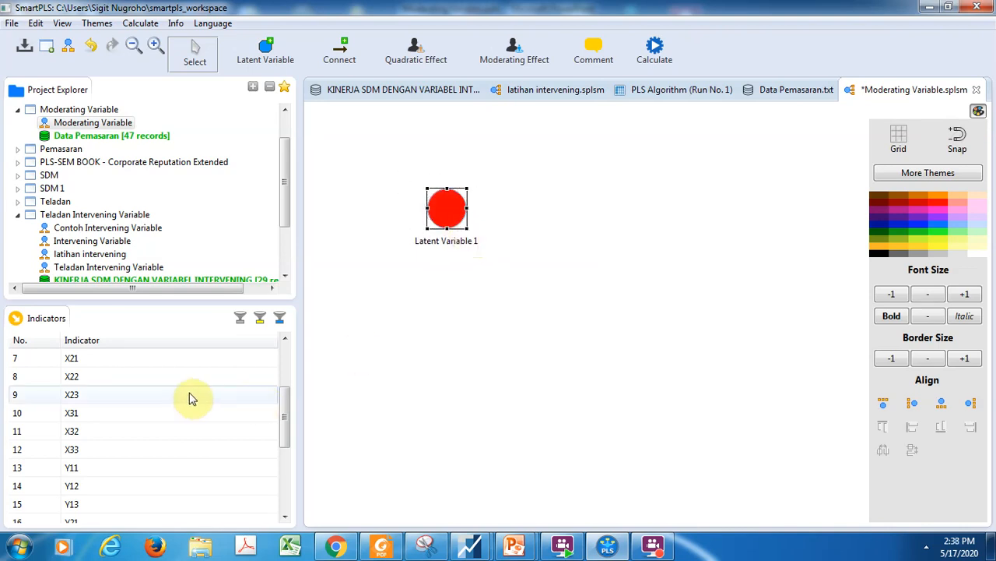
- Assign the indicators X11, X12 and X13 to the first latent variable
drag(285, 396, 285, 346)
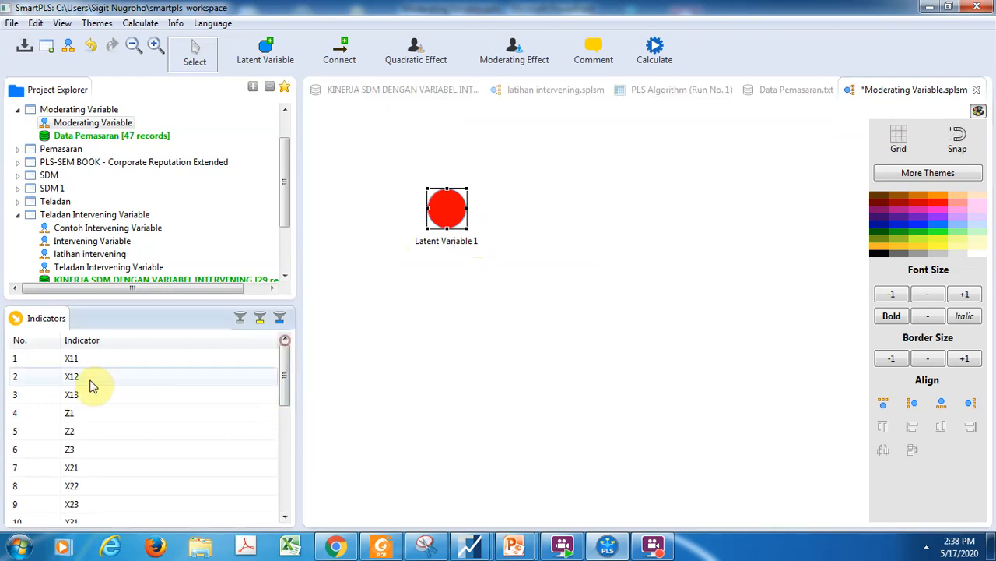
click(72, 359)
key(shift+Down)
key(shift+Down)
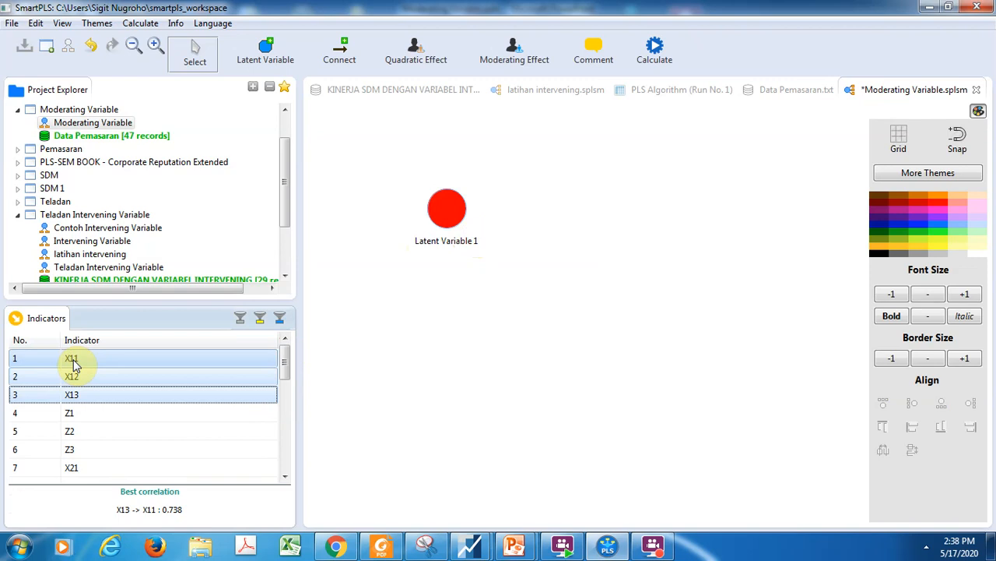
drag(73, 374, 464, 209)
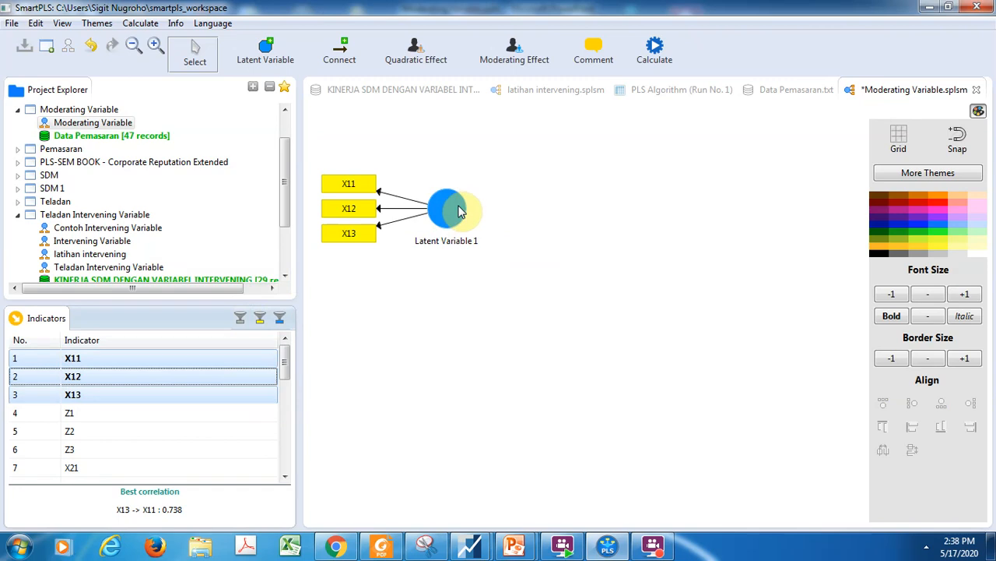
- Align the first latent variable's indicators to its right side and rename the variable "Image"
right_click(459, 211)
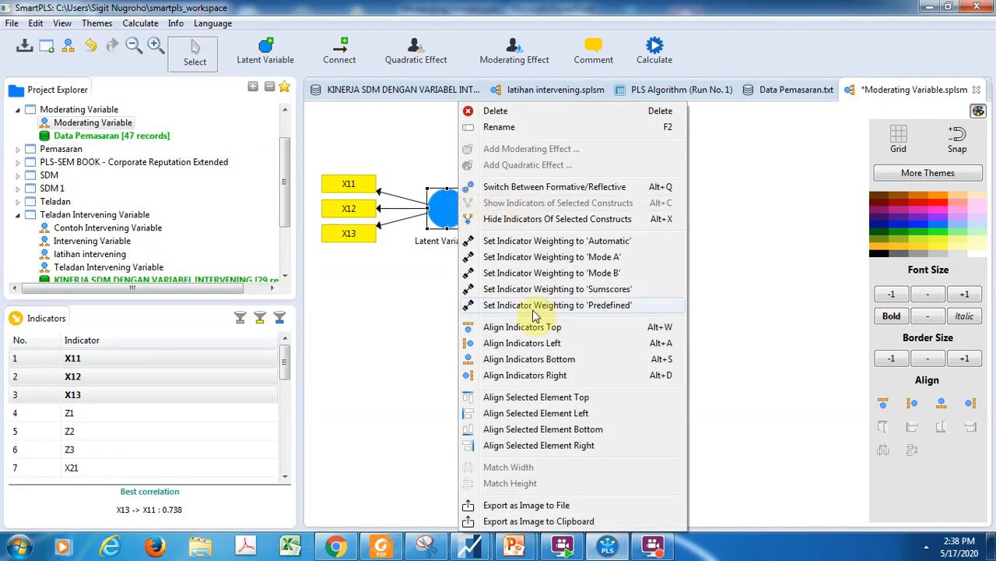
click(534, 375)
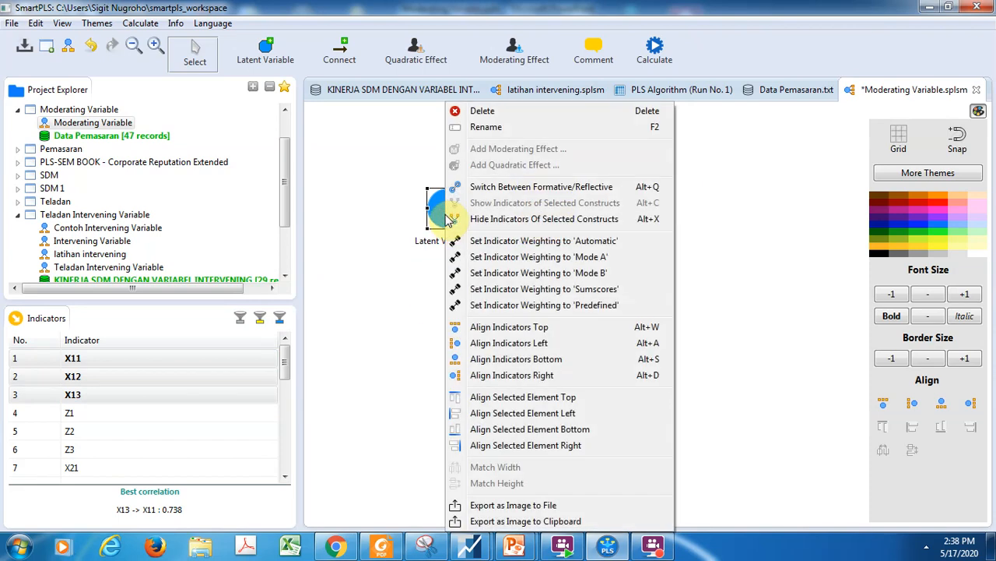
click(503, 127)
text(Image)
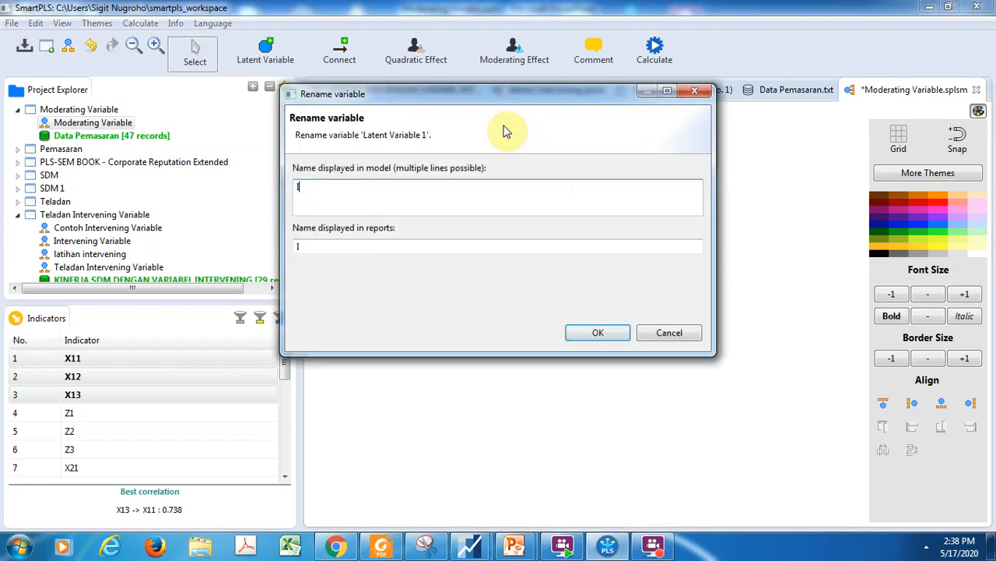
click(589, 333)
click(443, 306)
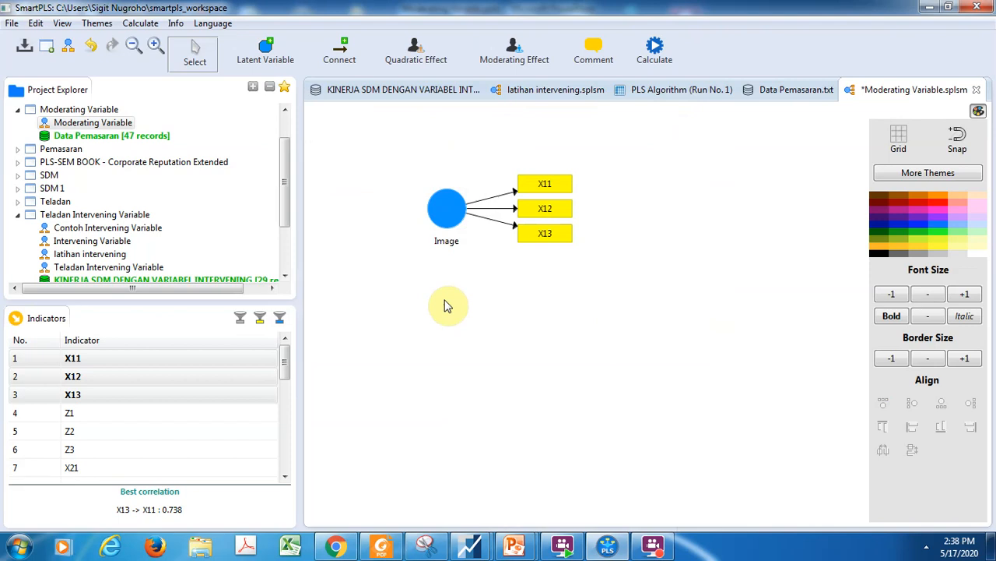
- Draw a second latent variable below Image and shrink it to about the same size
click(266, 53)
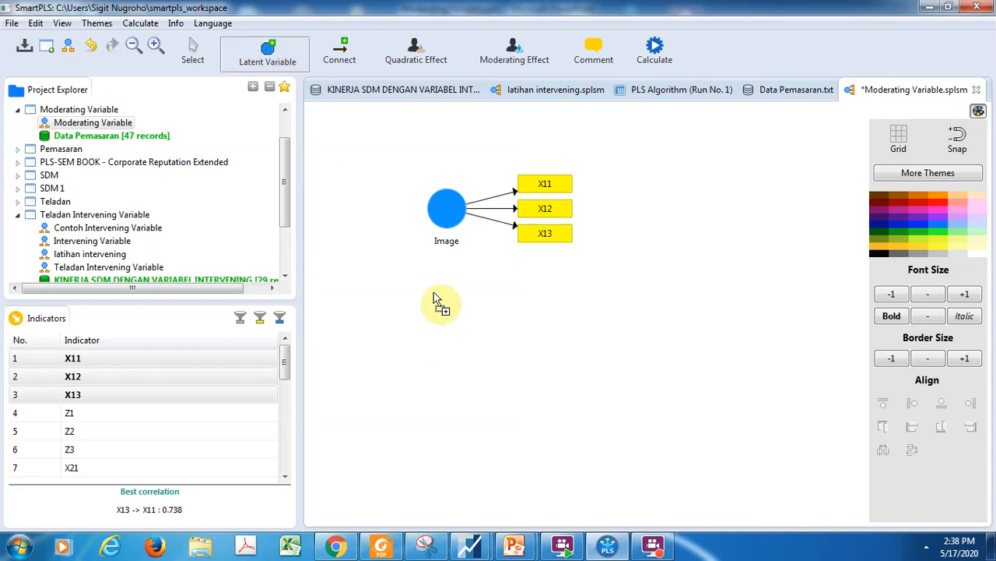
drag(434, 297, 479, 350)
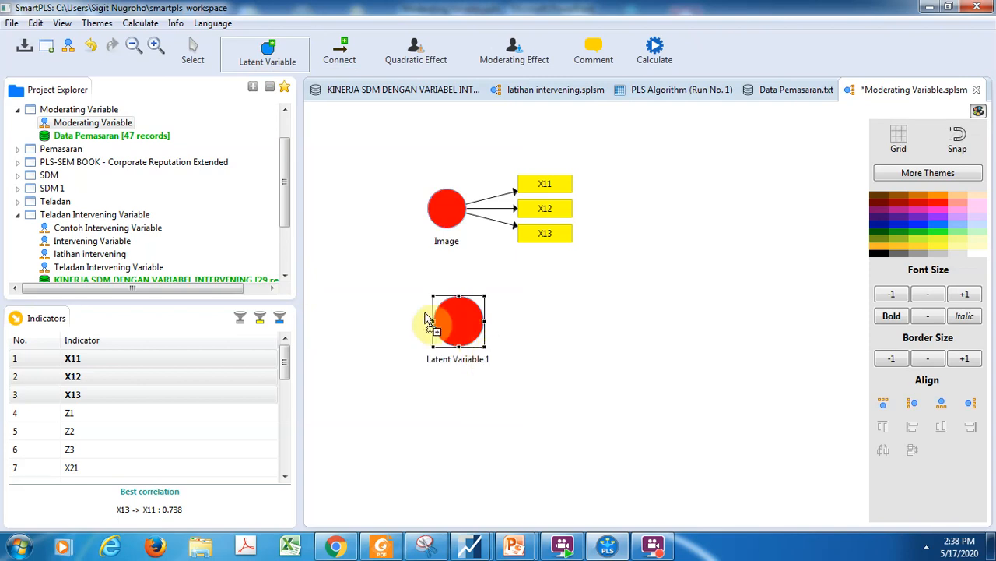
click(197, 47)
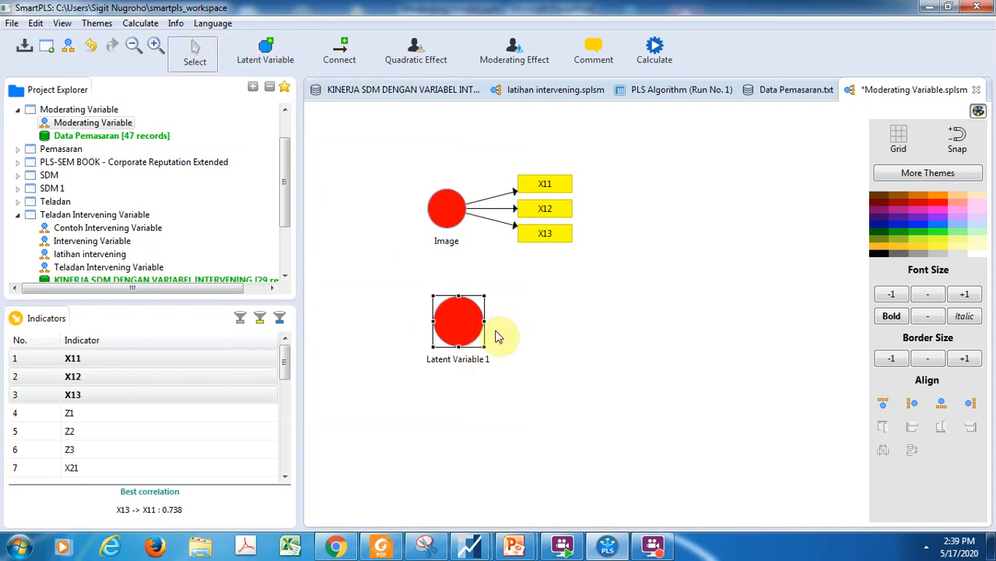
drag(483, 345, 446, 319)
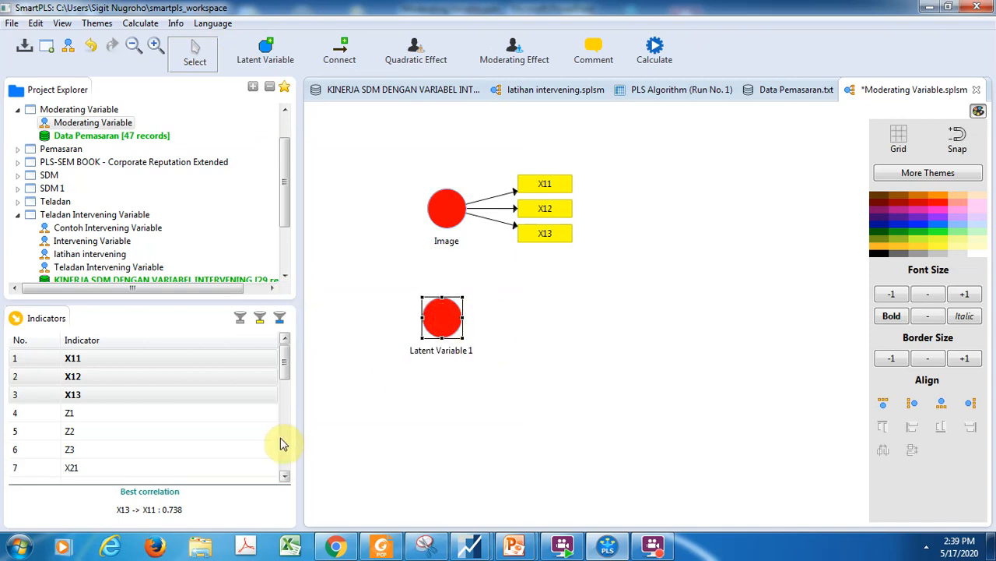
- Assign the indicators X21, X22 and X23 to the latent variable below Image
click(285, 475)
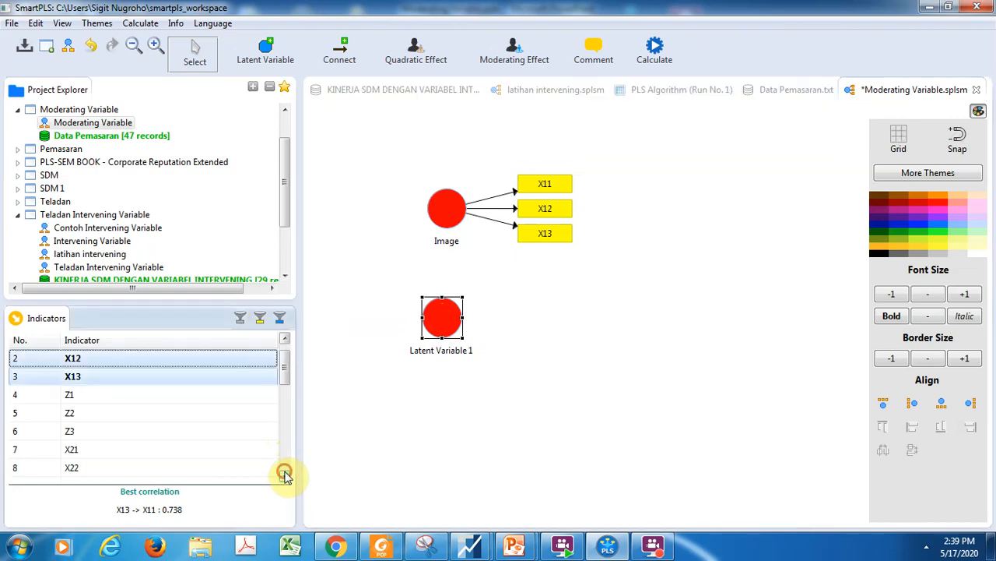
click(285, 475)
click(128, 434)
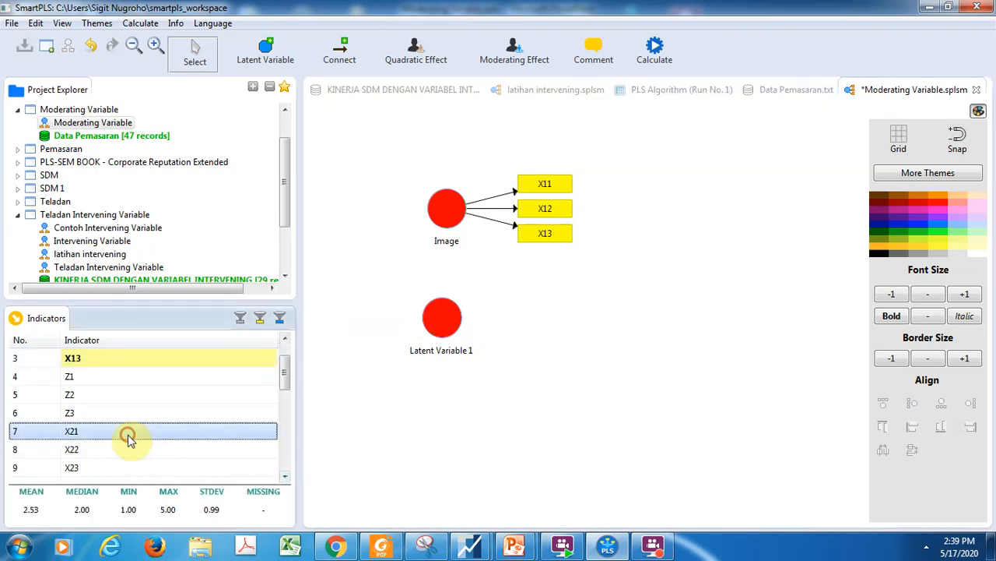
key(shift+Down)
key(shift+Down)
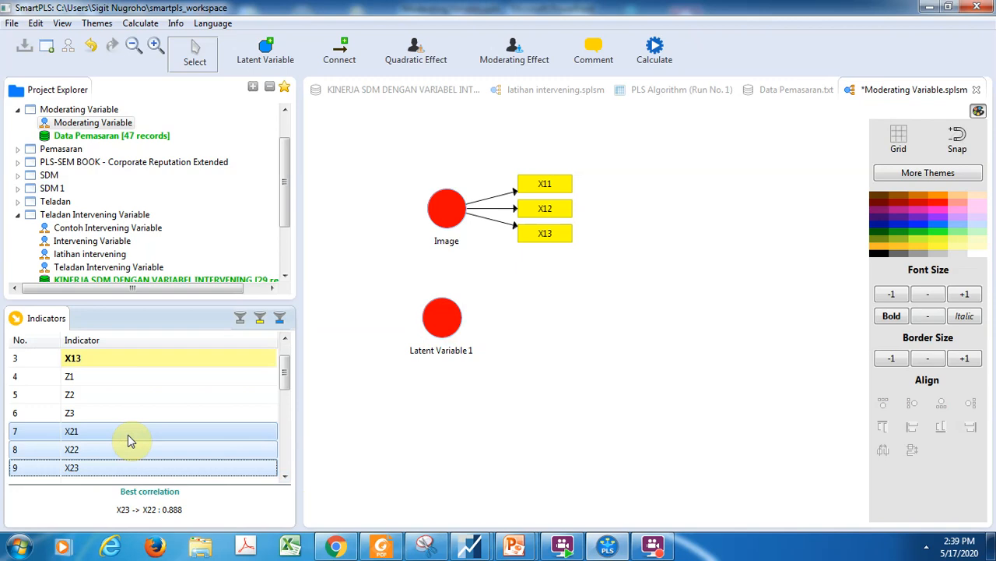
drag(128, 453, 441, 319)
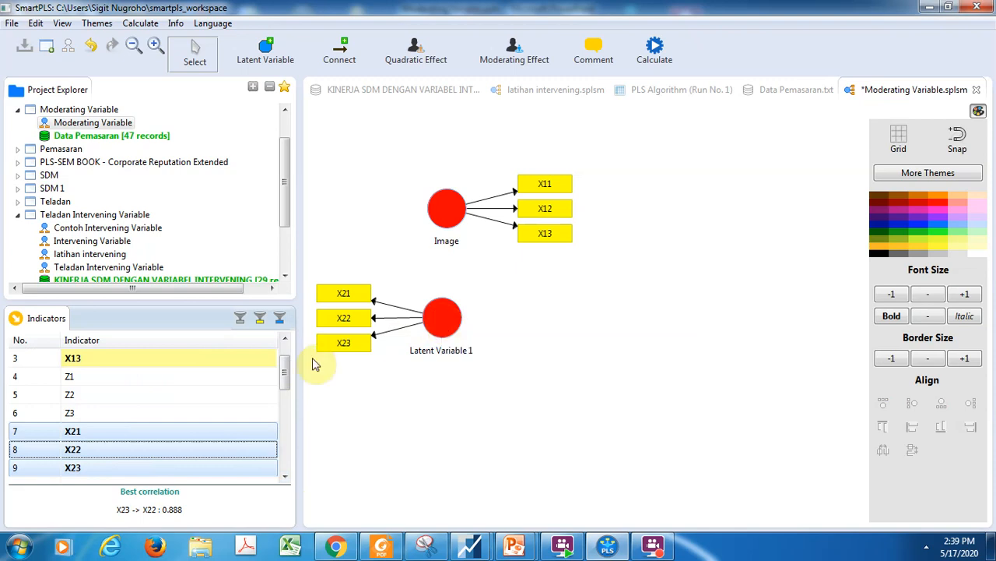
- Draw a third latent variable left of Image and shrink it to roughly Image's size
click(265, 52)
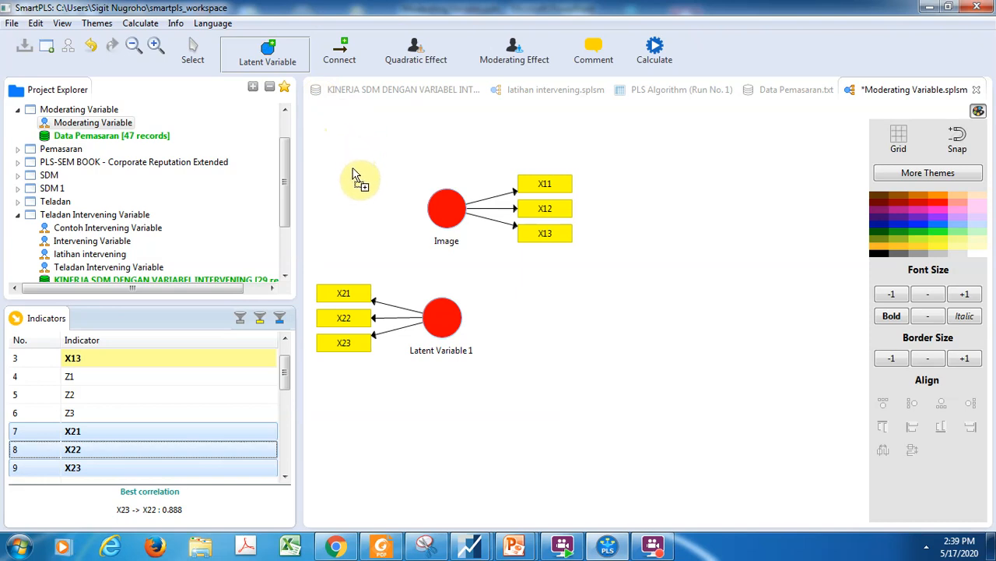
drag(354, 166, 391, 210)
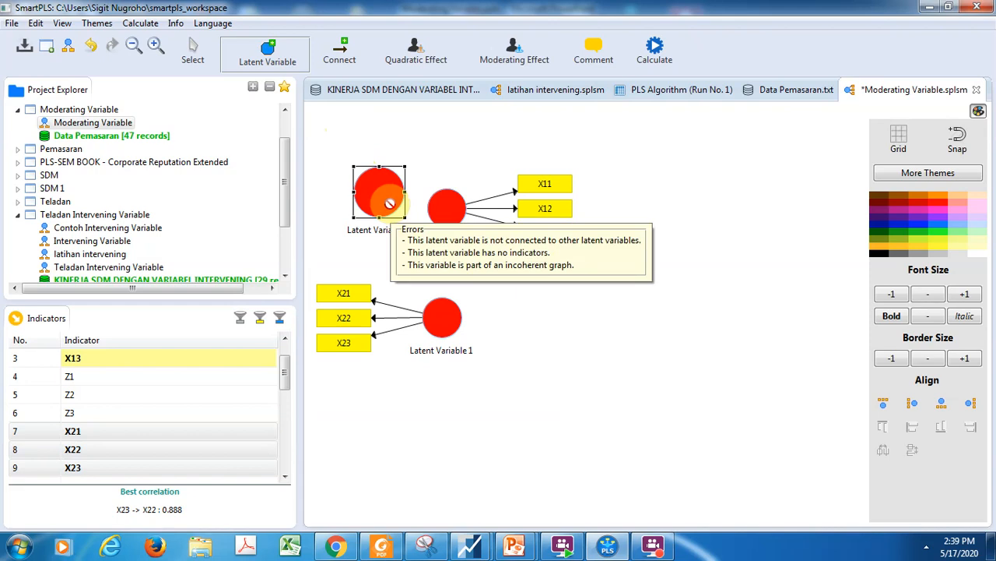
click(193, 51)
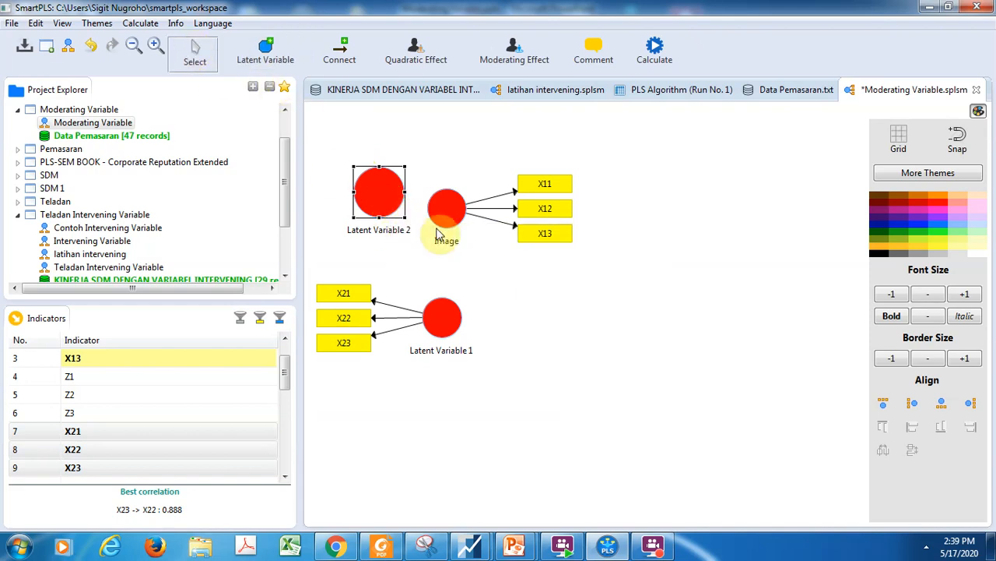
mouse_move(403, 217)
mouse_down()
mouse_move(383, 191)
mouse_move(398, 211)
mouse_up()
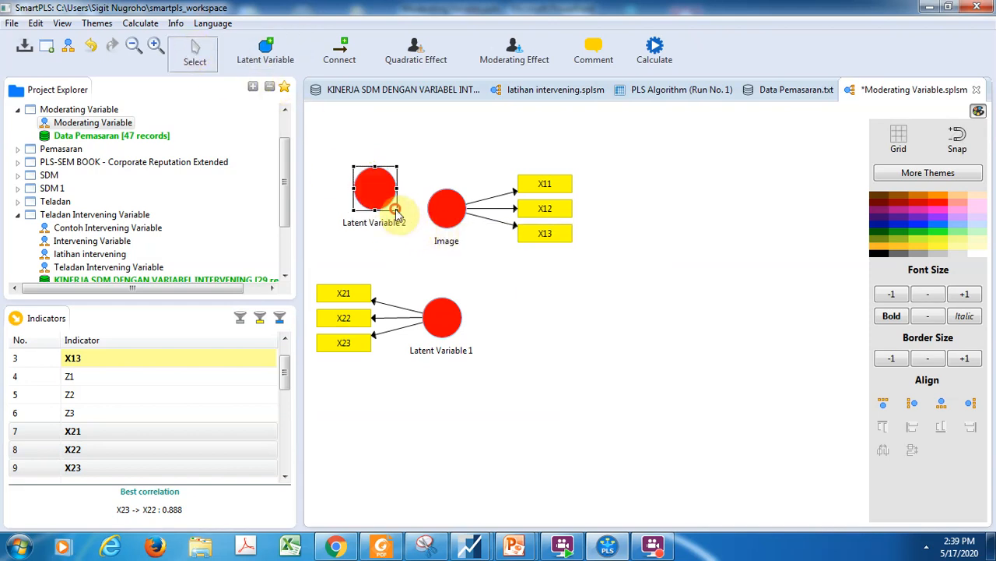
- Assign the indicators Z1, Z2 and Z3 to the latent variable left of Image
click(90, 376)
key(shift+Down)
key(shift+Down)
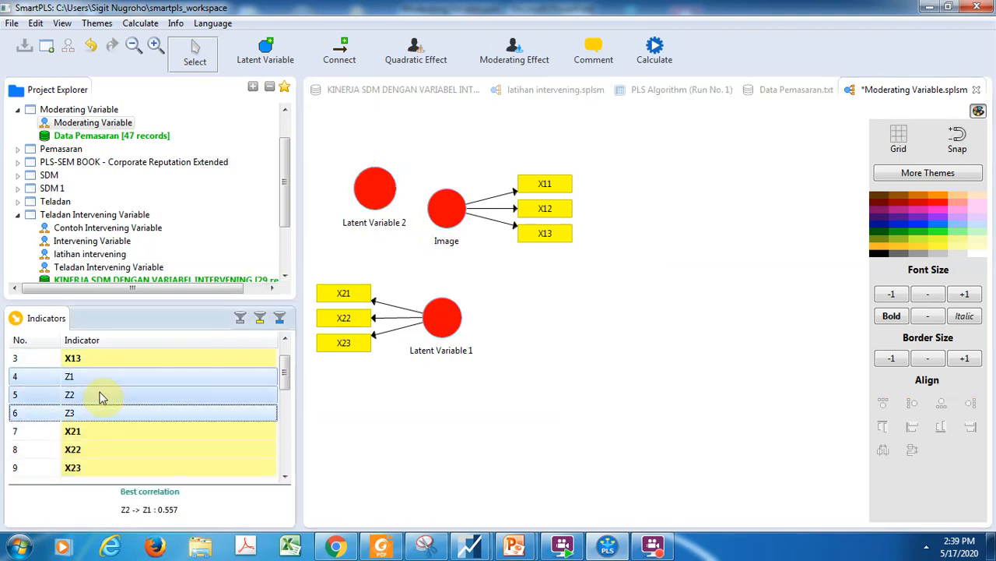
click(263, 246)
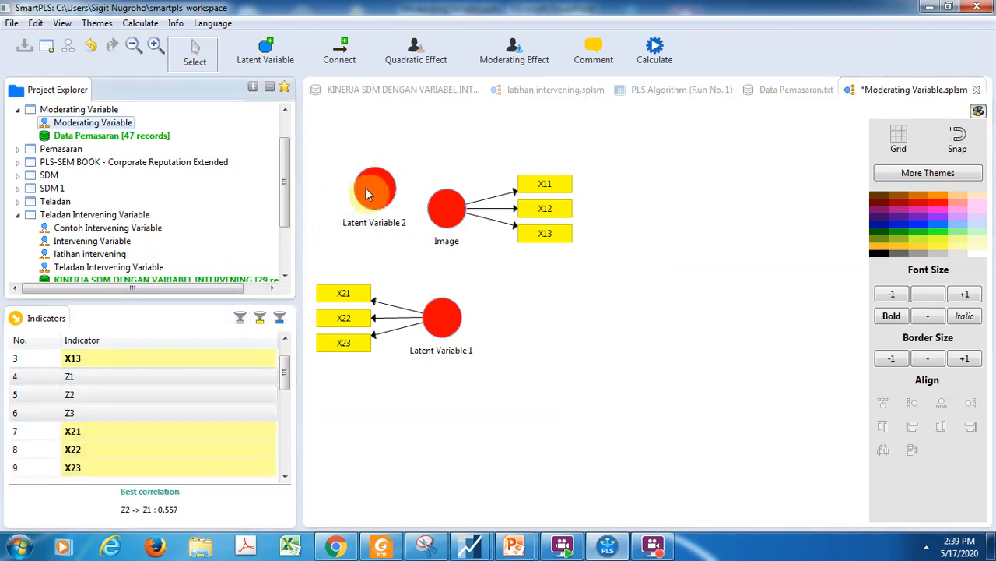
click(123, 395)
click(129, 382)
click(123, 407)
click(140, 377)
key(shift+Down)
key(shift+Down)
drag(133, 396, 404, 186)
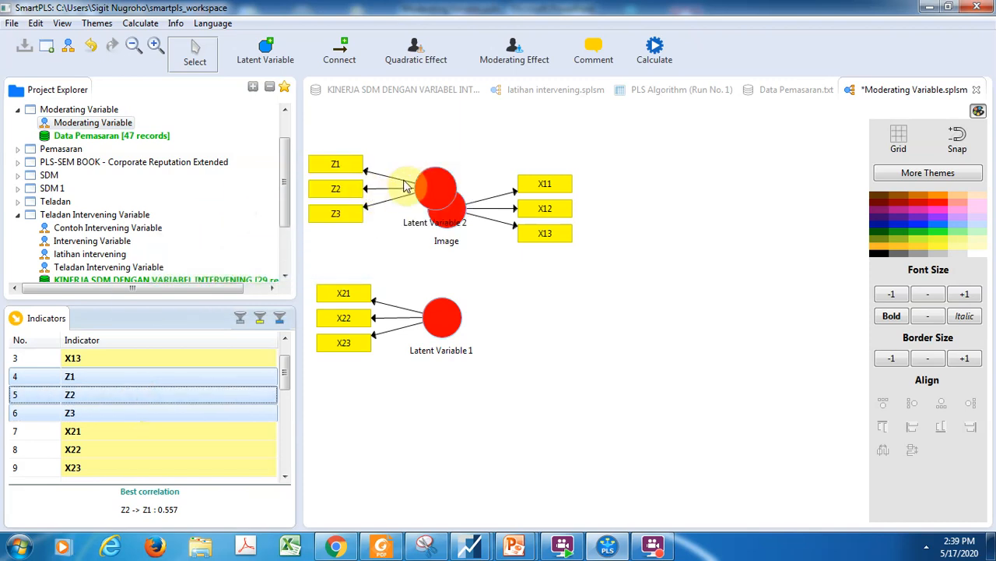
- Align the indicators Z1 to Z3 above their latent variable and move that variable left so it clears Image
right_click(427, 187)
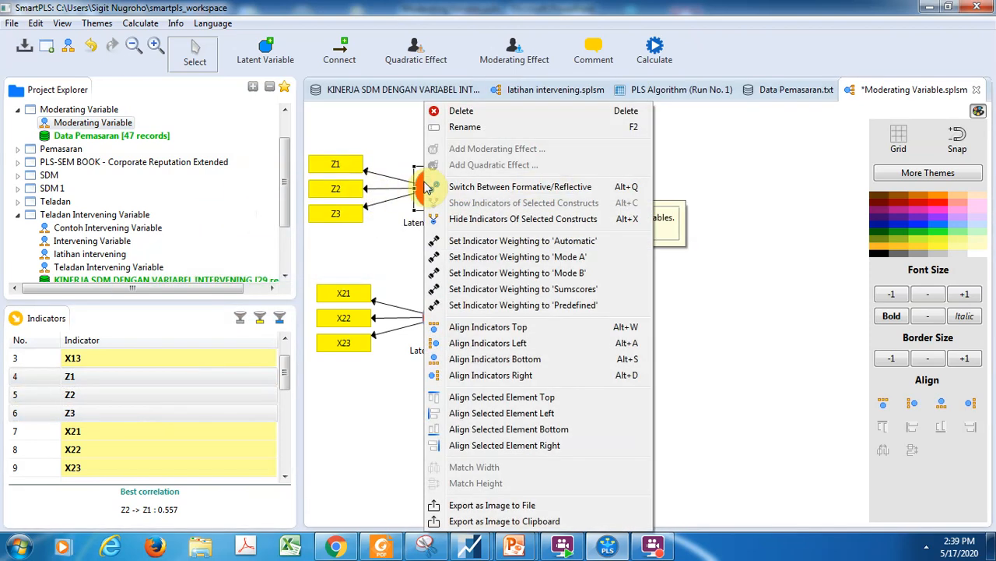
click(494, 328)
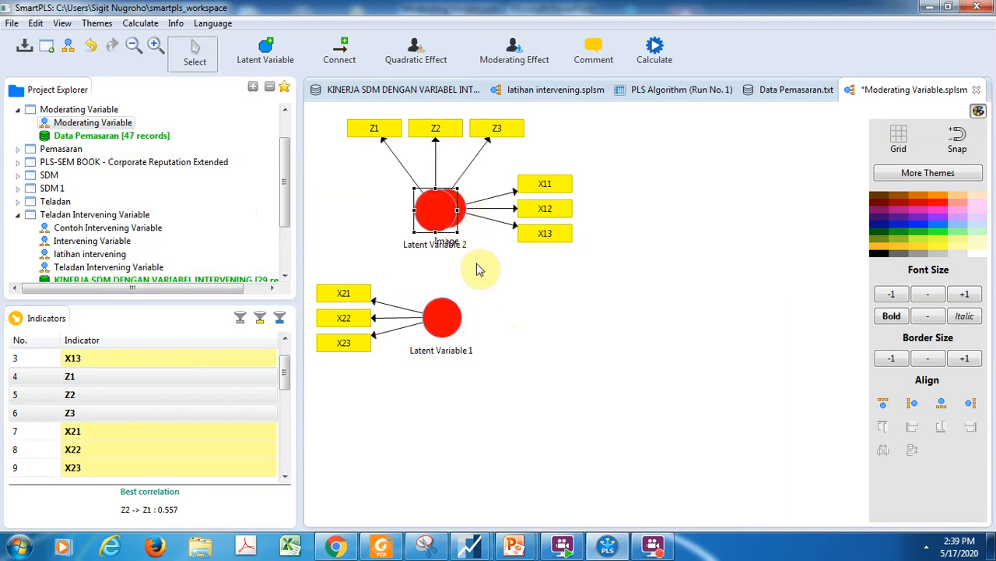
drag(456, 216, 415, 210)
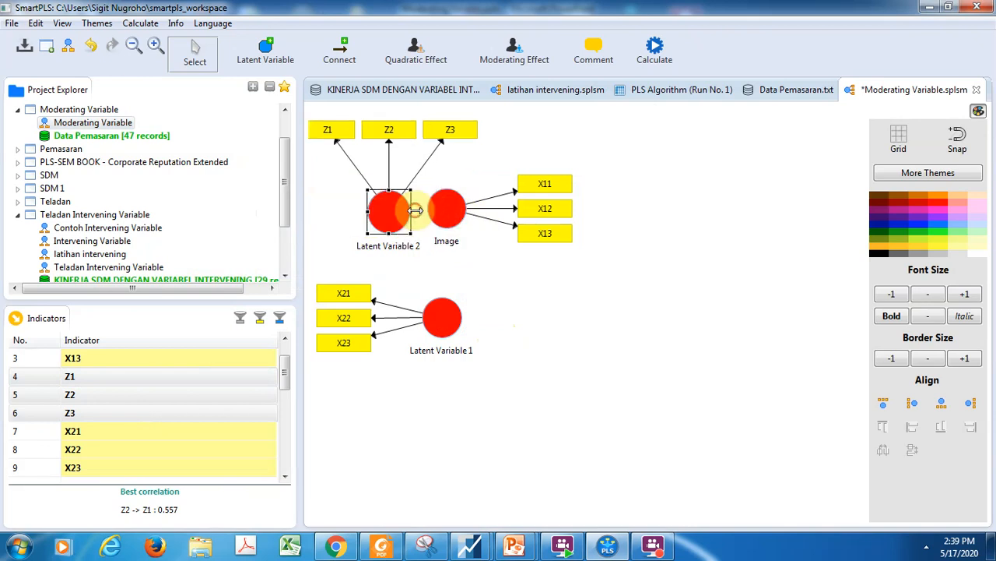
click(539, 311)
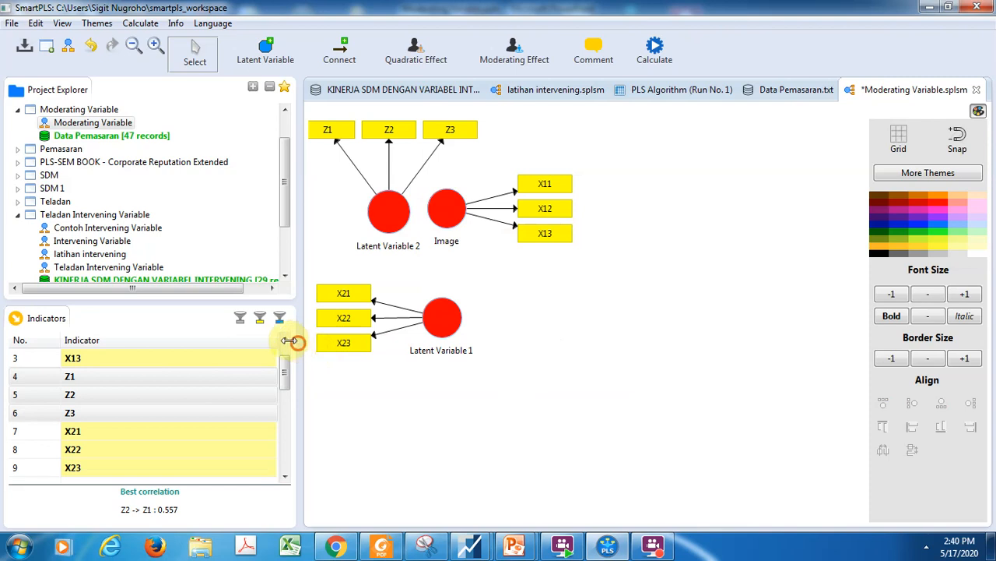
- Widen the modeling area, then space Image and the latent variable with the Z indicators farther apart
drag(288, 340, 266, 339)
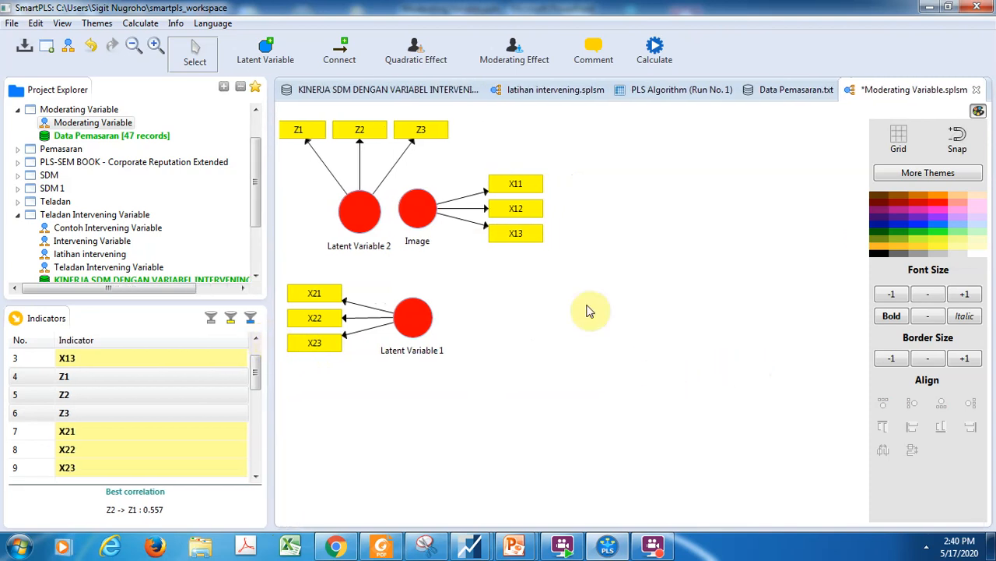
drag(423, 219, 471, 236)
drag(360, 210, 389, 210)
click(523, 323)
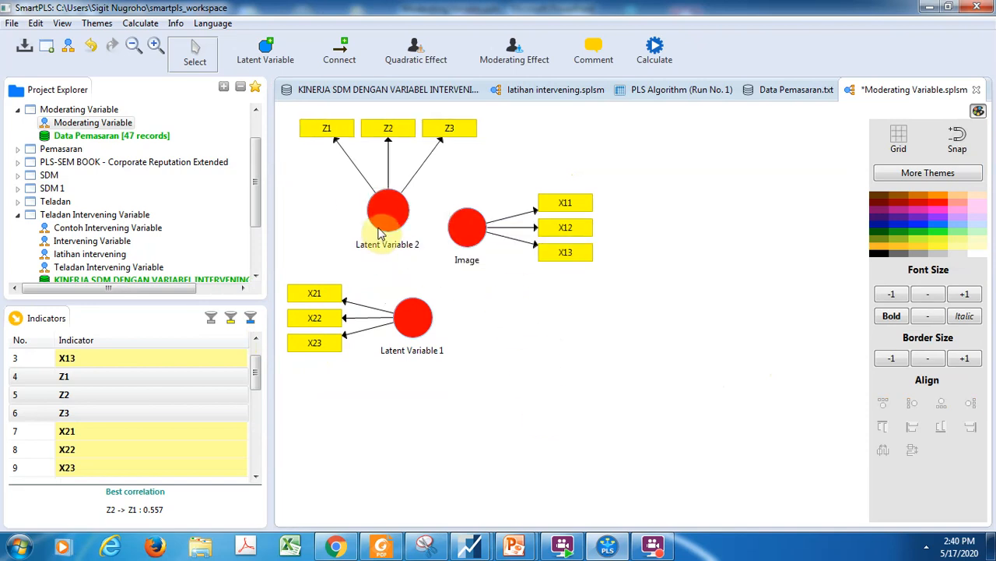
- Rename the latent variable with the Z indicators to "Proposi"
mouse_move(380, 233)
right_click(392, 227)
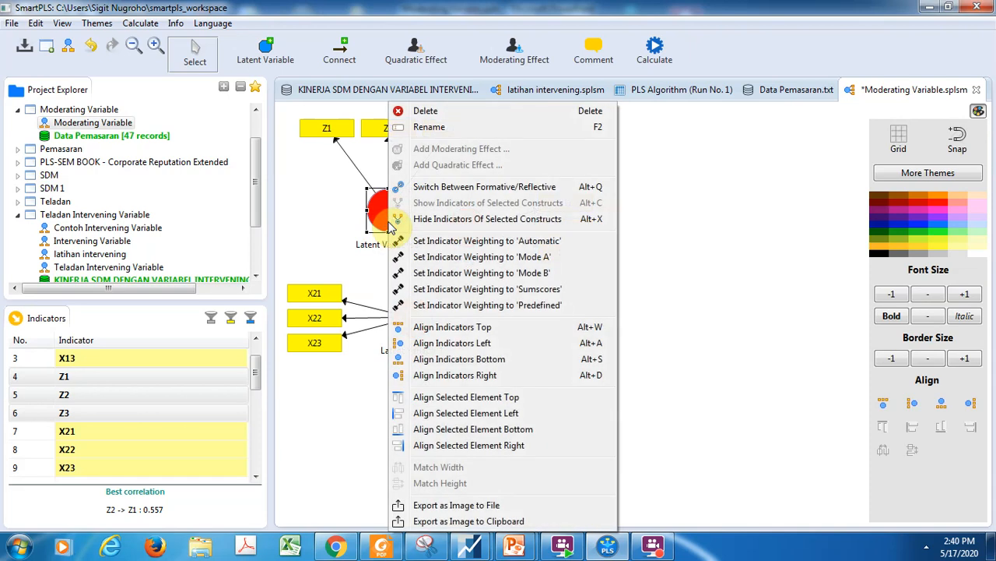
click(430, 129)
text(Proposi)
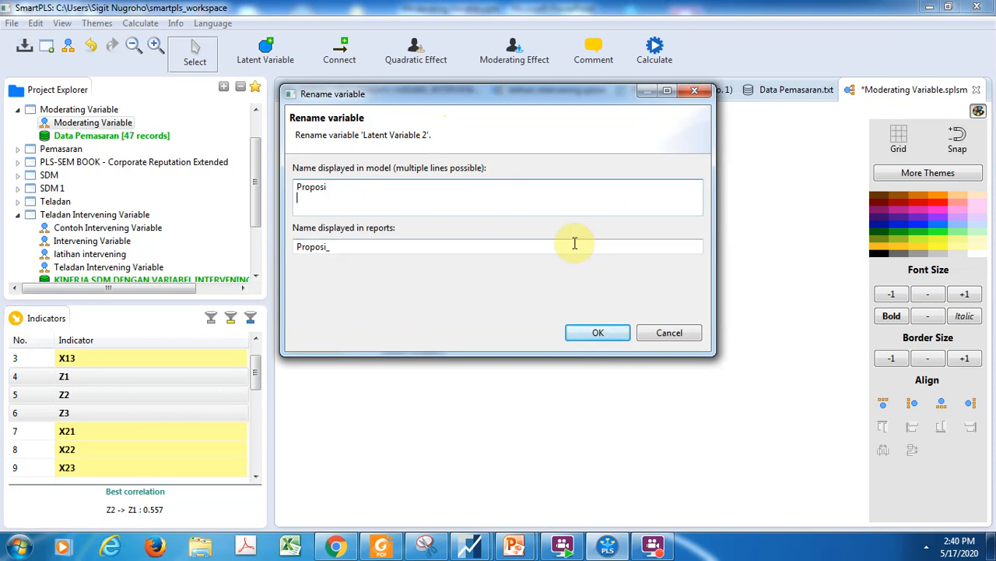
click(598, 333)
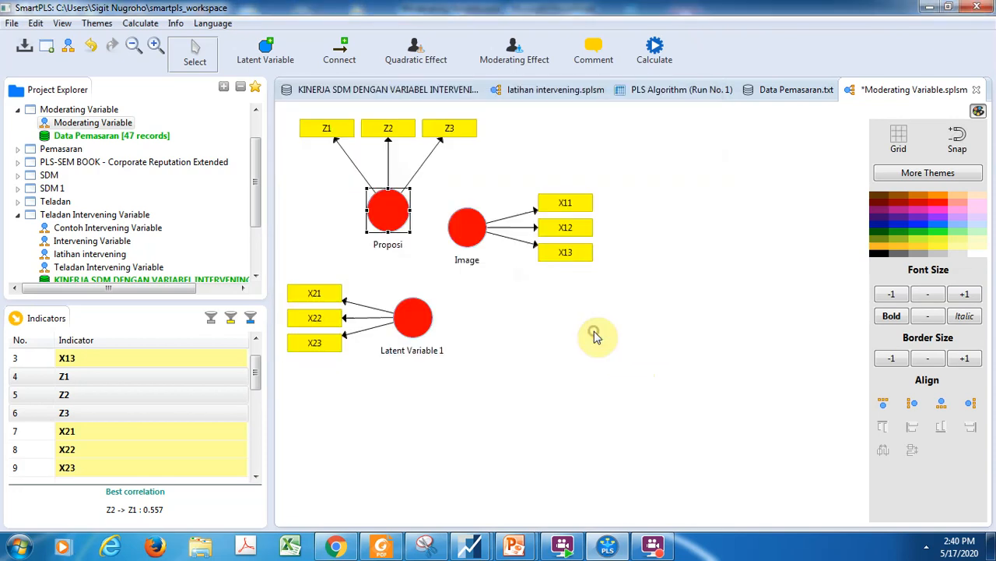
click(471, 467)
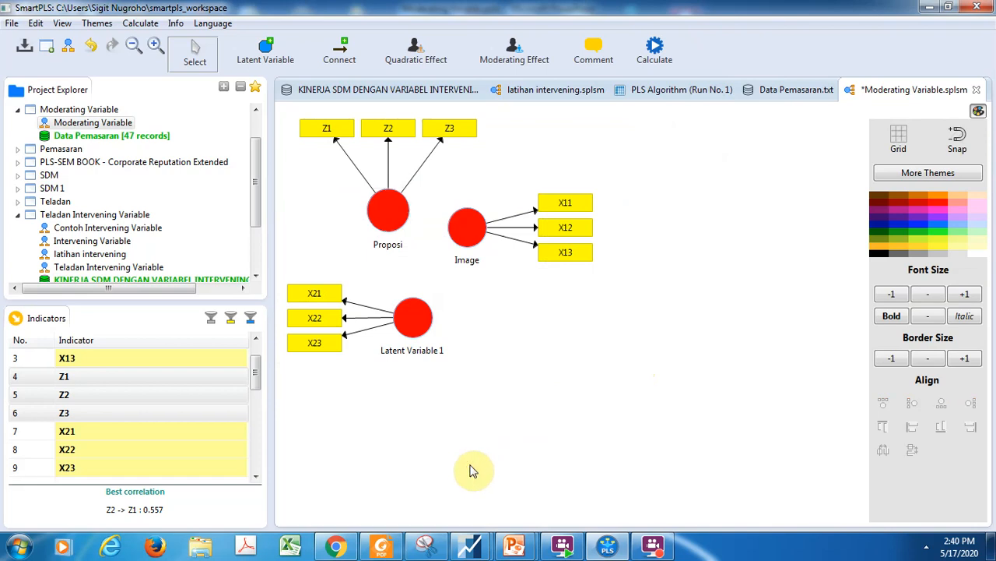
- Draw a fourth latent variable below the one with X21 to X23, shrink it and move it closer beneath
drag(256, 378, 255, 403)
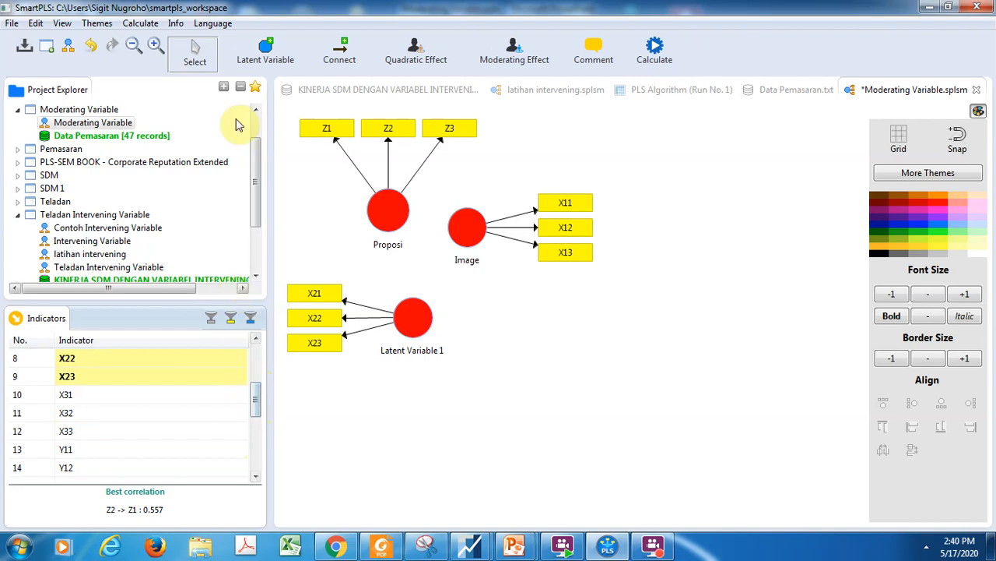
click(265, 51)
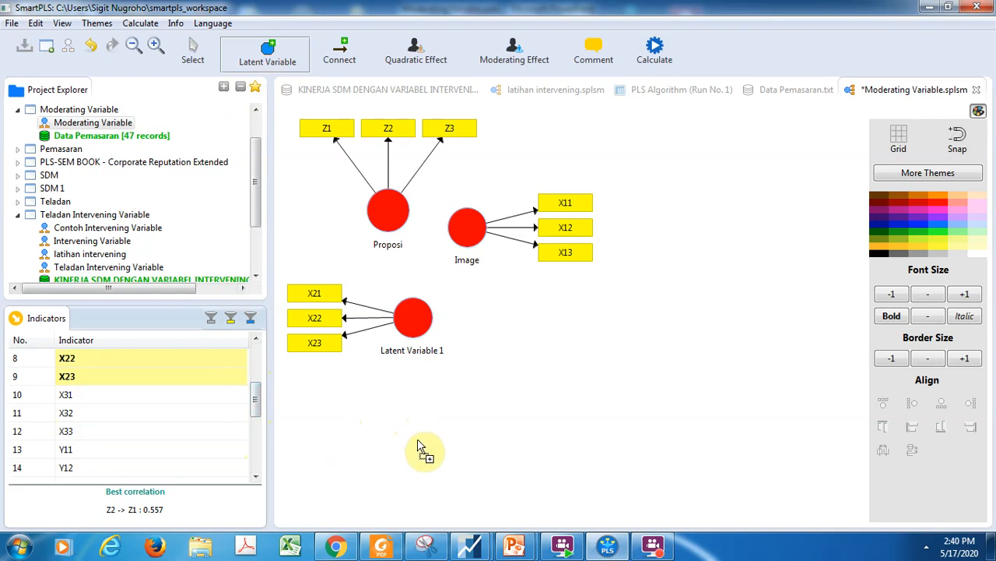
drag(397, 418, 445, 465)
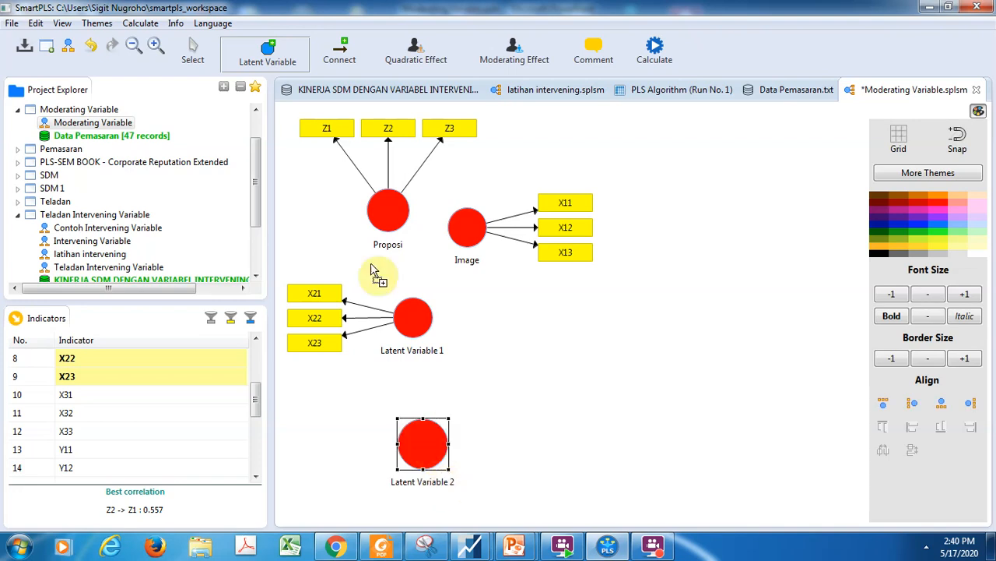
click(193, 49)
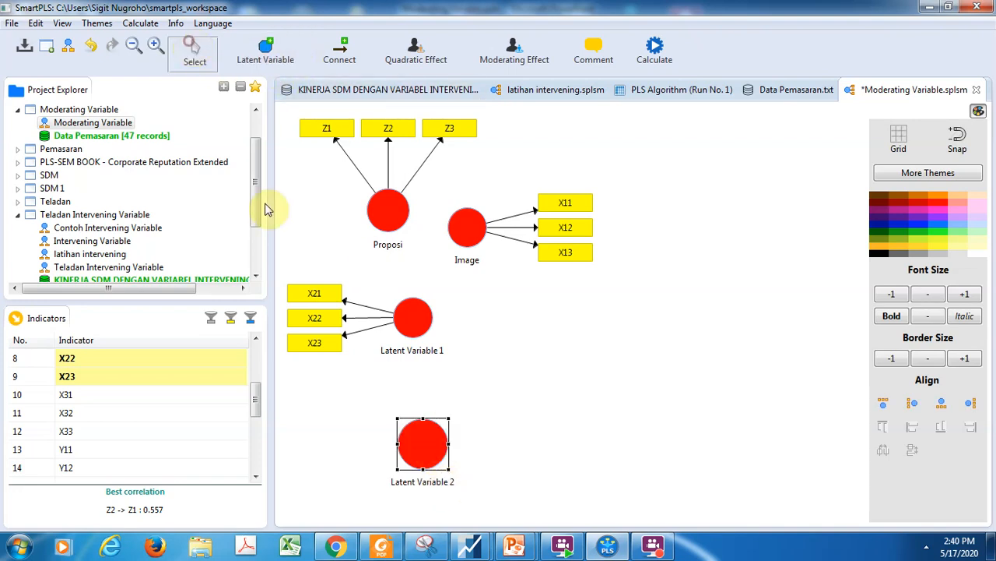
click(445, 466)
drag(445, 466, 412, 427)
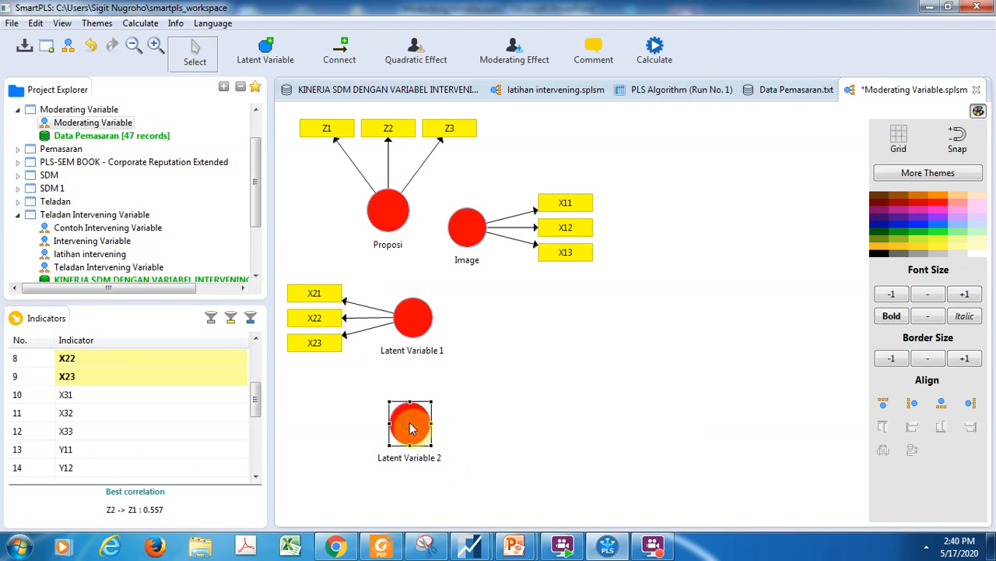
- Rename the latent variable with indicators X21 to X23 to "Harapan Konsumen"
right_click(417, 327)
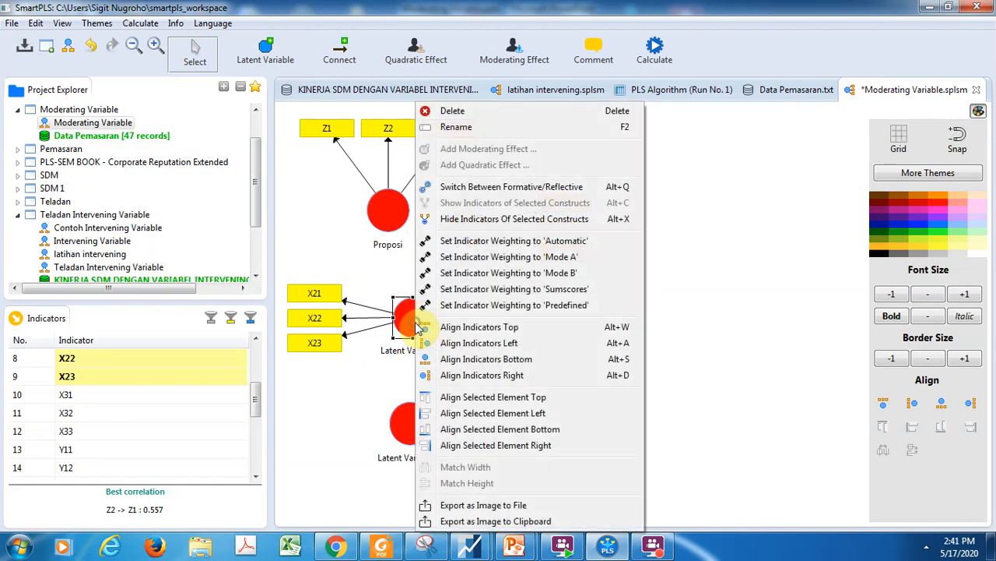
click(489, 129)
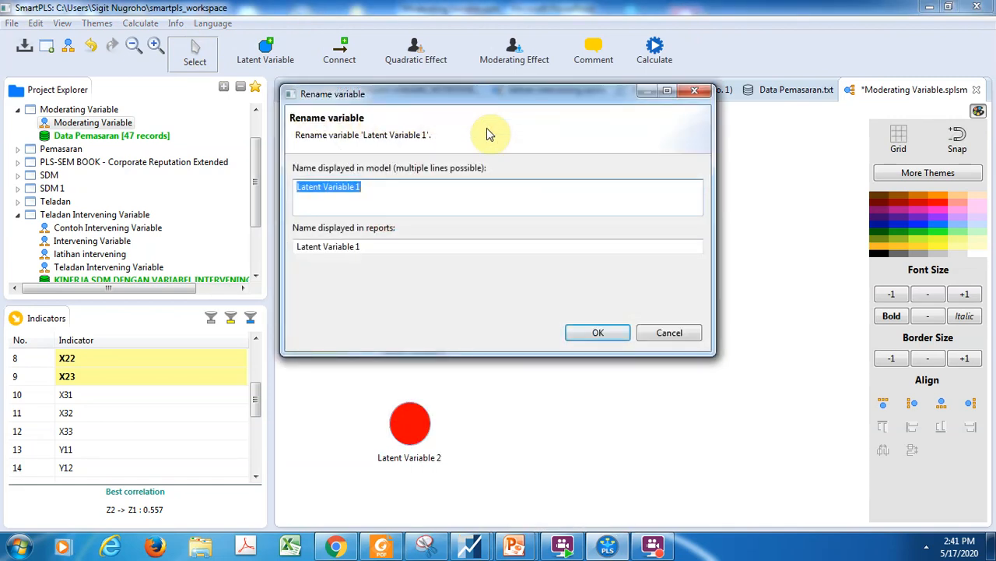
text(Harapan)
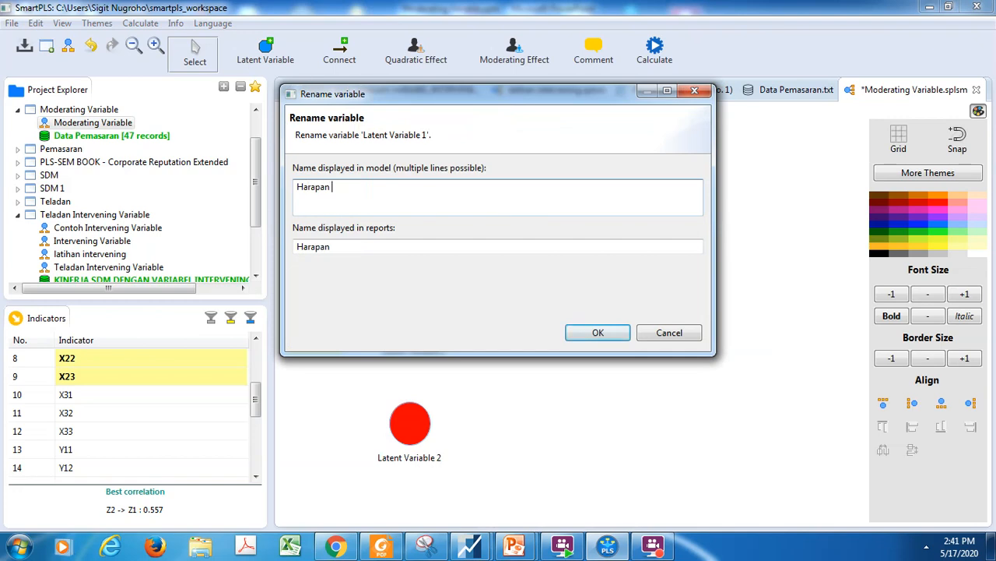
text( Konsumen)
click(584, 333)
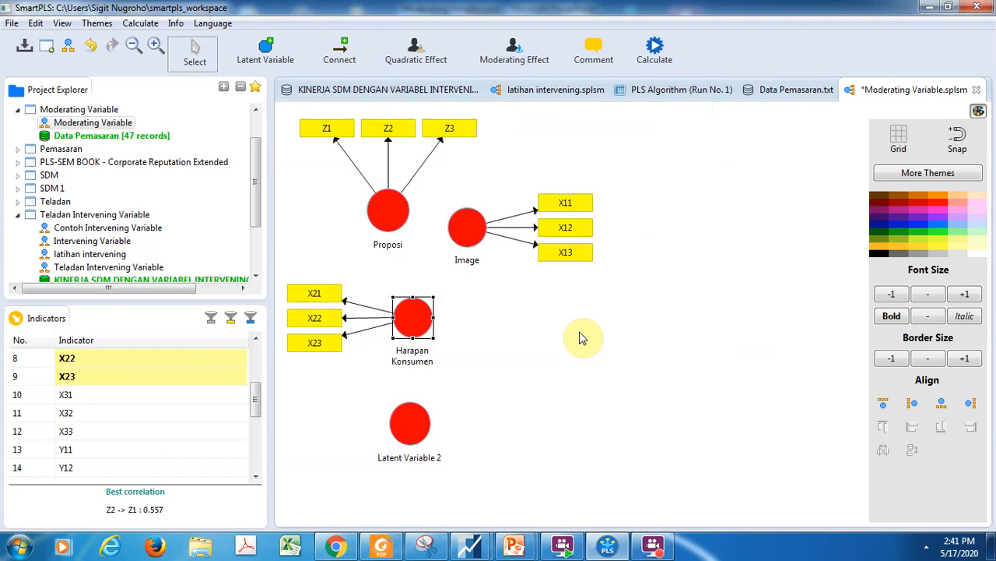
- Rename the latent variable below Harapan Konsumen to "Persepsi Kualitas"
right_click(417, 462)
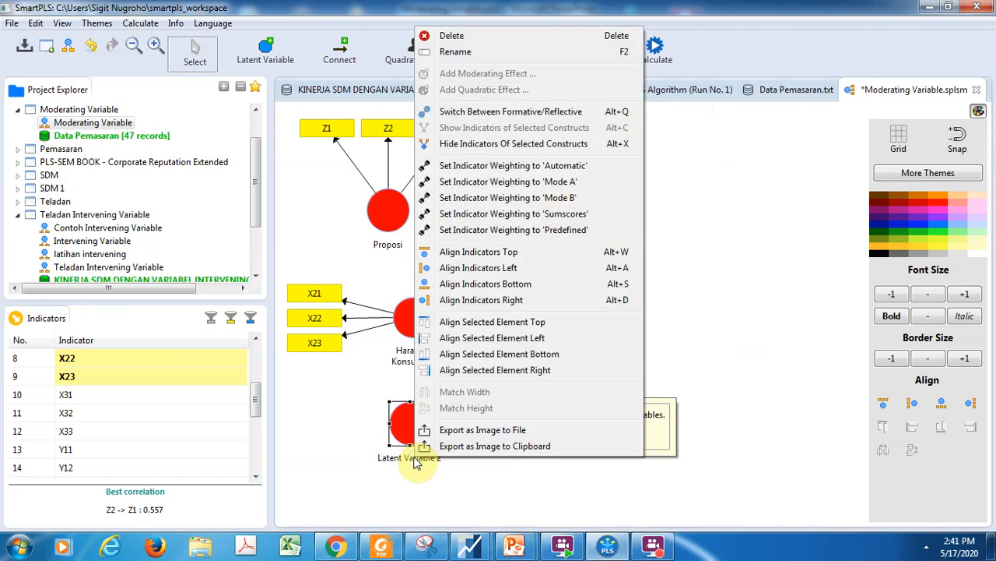
click(454, 51)
text(Perswe)
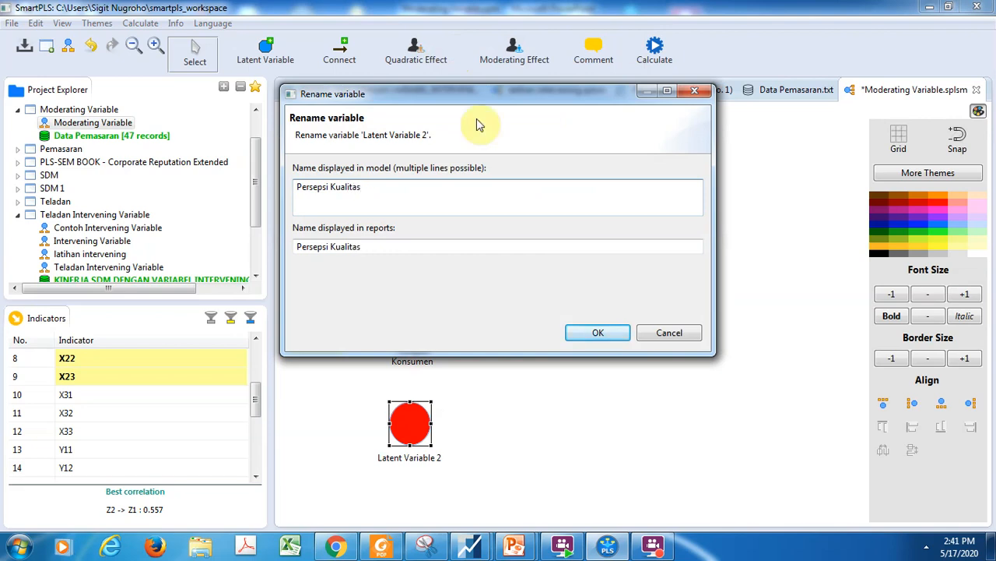
click(573, 335)
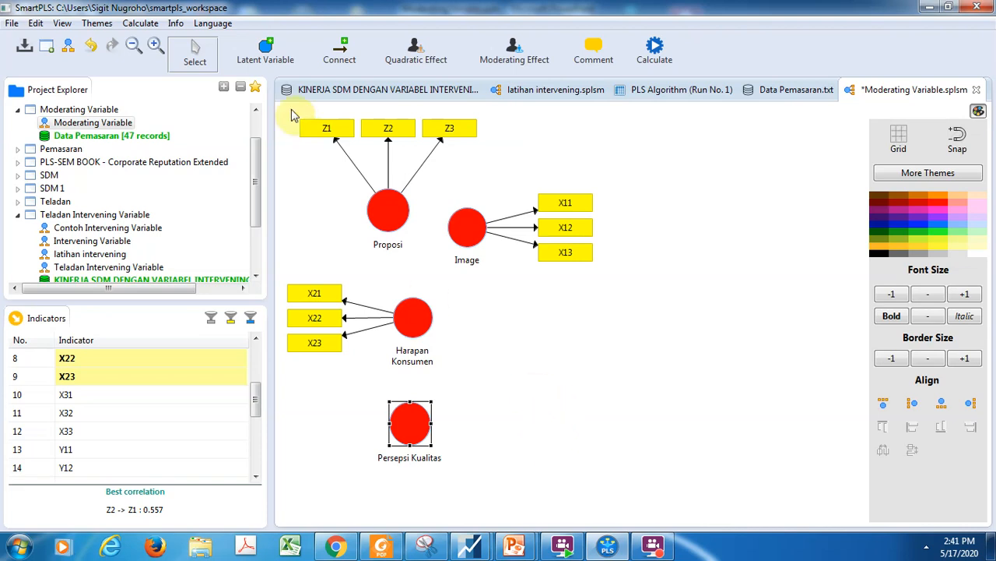
- Draw a fifth latent variable to the right of Harapan Konsumen and shrink it to a similar size
click(264, 50)
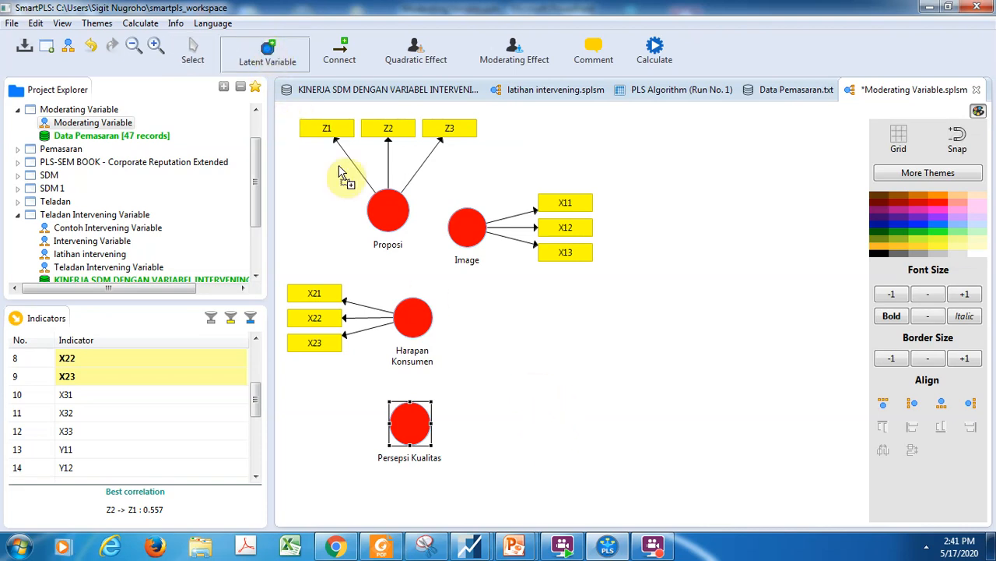
click(532, 300)
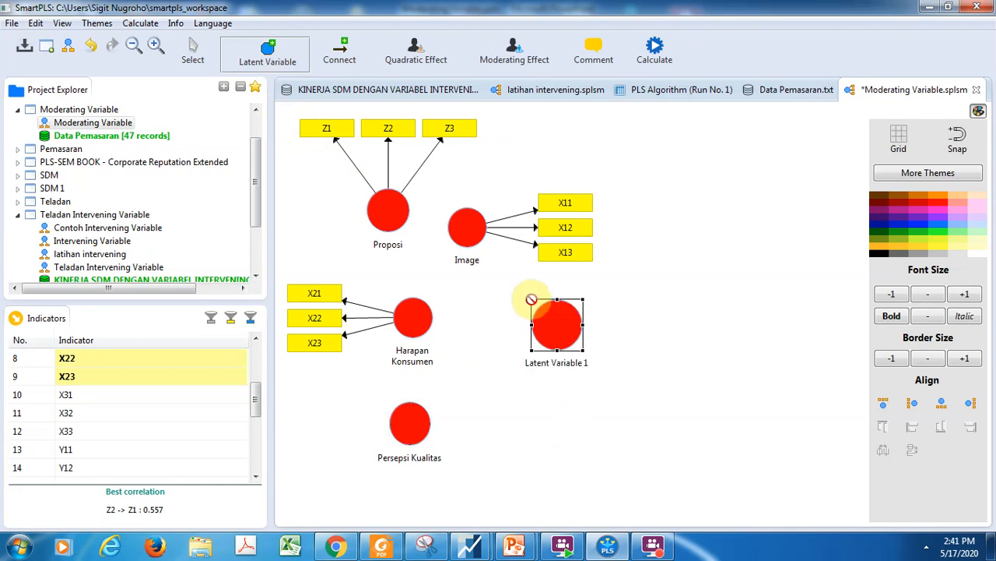
click(195, 52)
drag(583, 350, 566, 340)
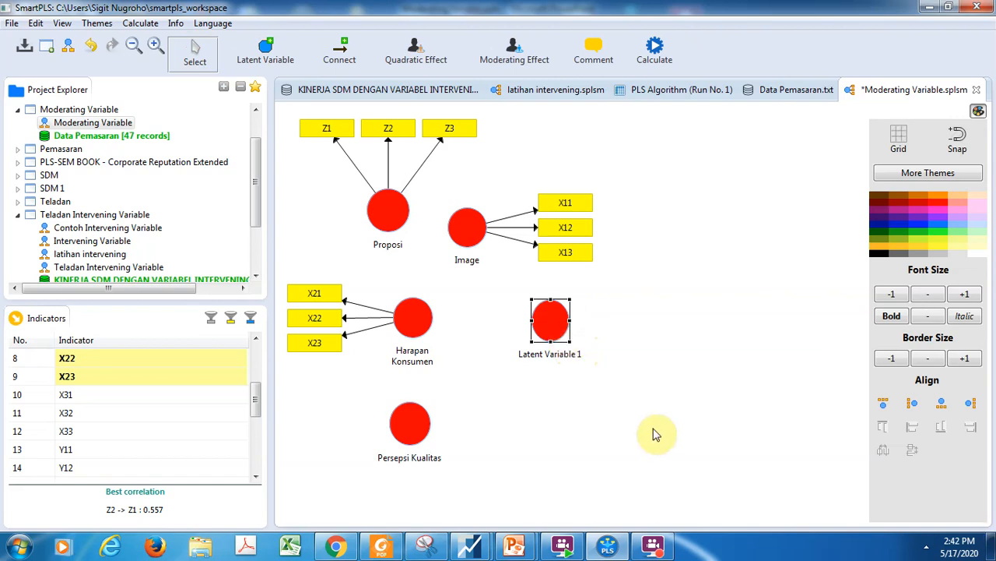
- Split the latihan intervening model into its own pane and enlarge the Moderating Variable model's pane beneath it
right_click(548, 328)
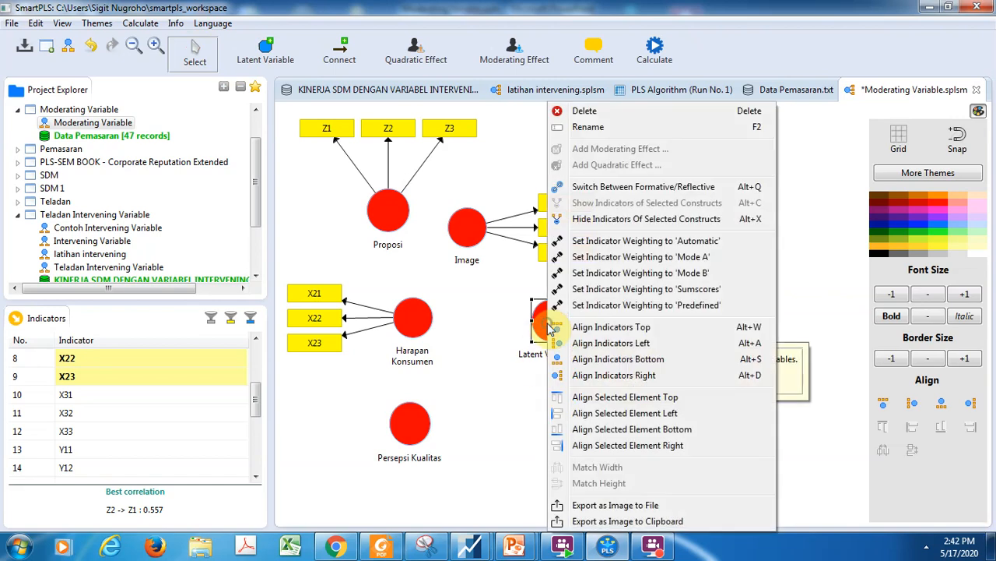
drag(605, 99, 596, 139)
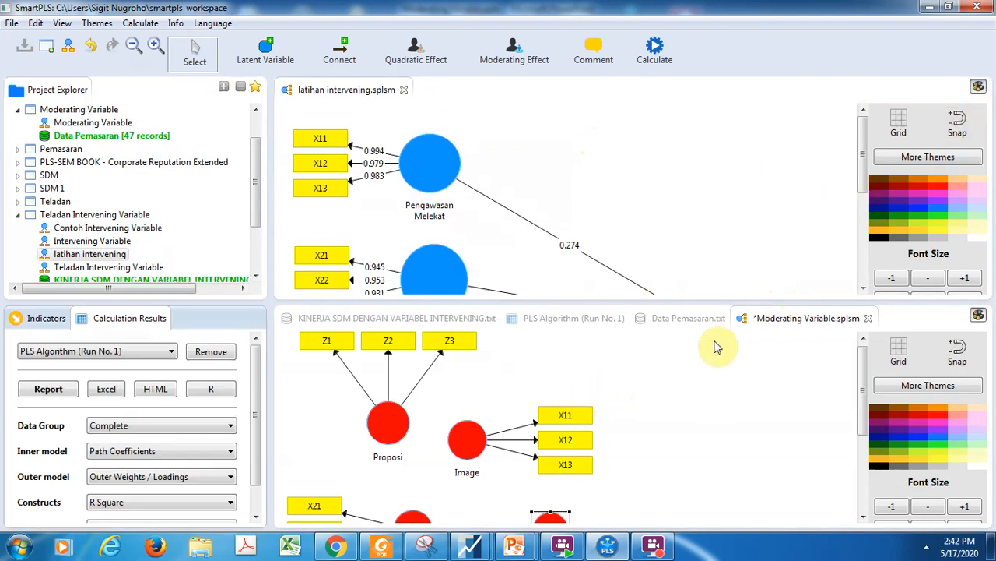
drag(711, 303, 667, 98)
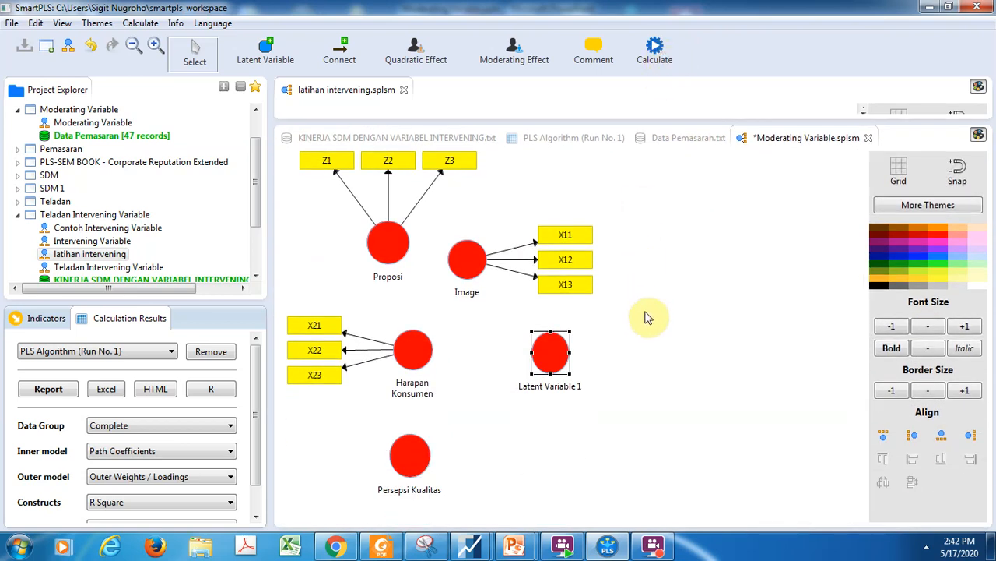
right_click(558, 366)
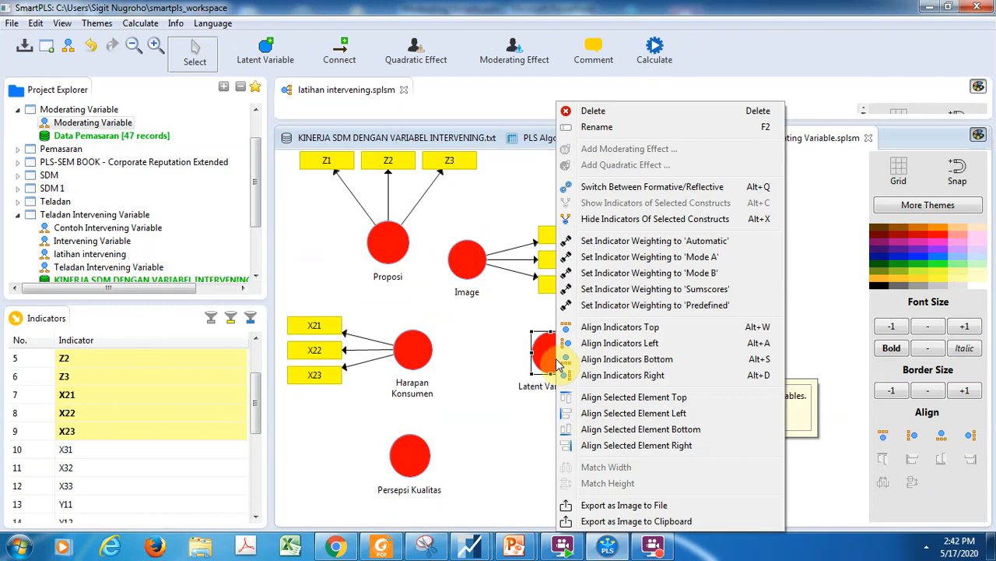
click(604, 128)
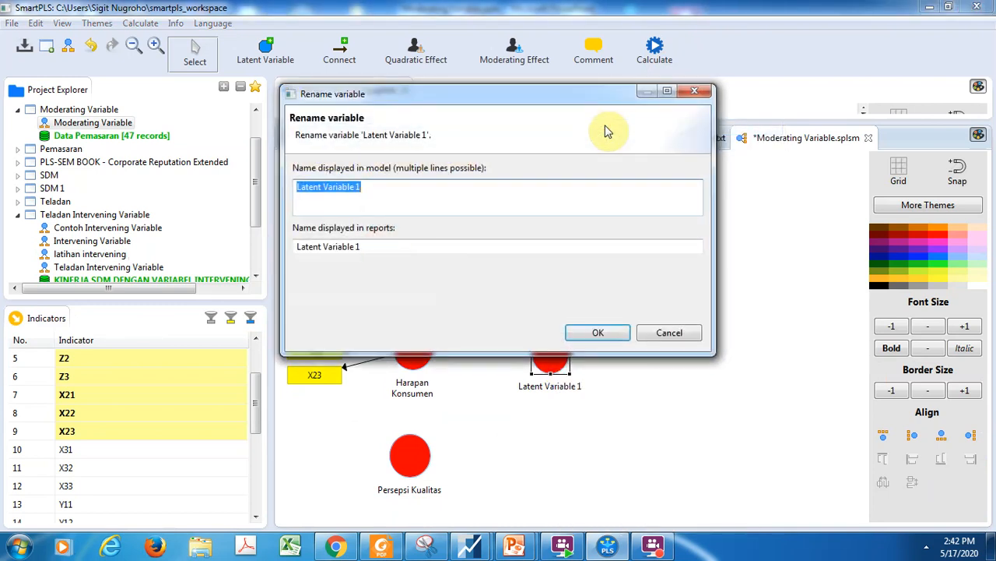
key(alt+Tab)
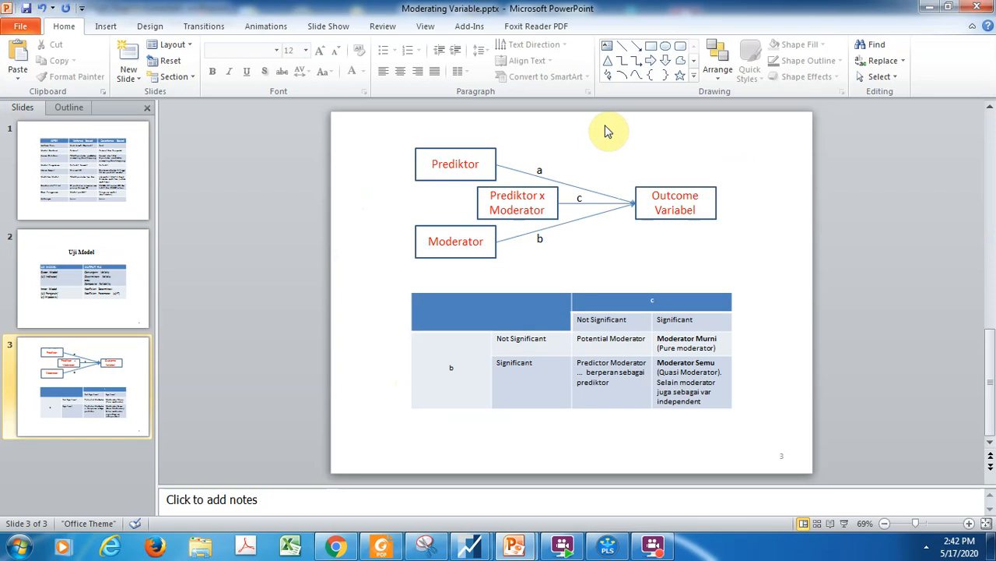
key(alt+Tab)
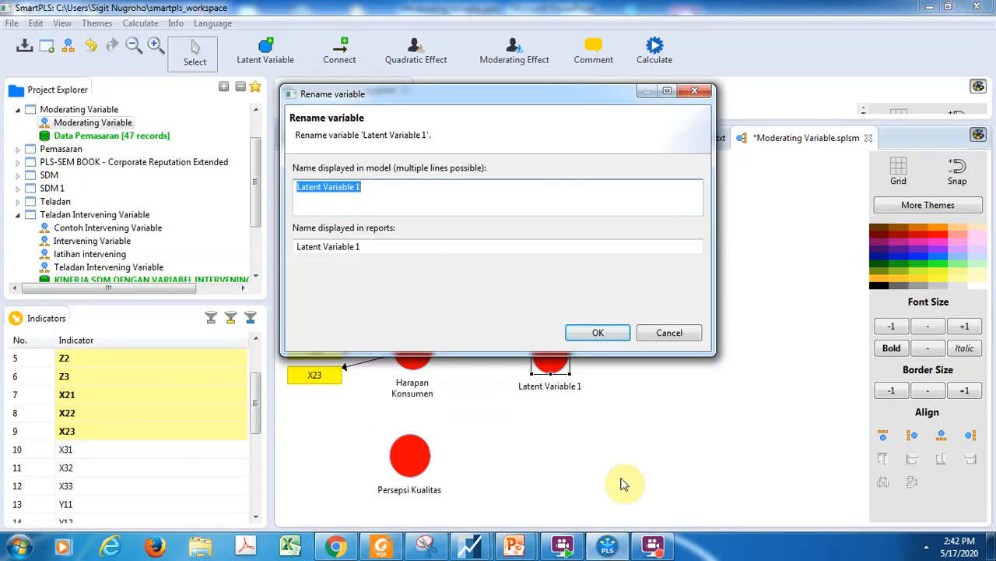
click(678, 334)
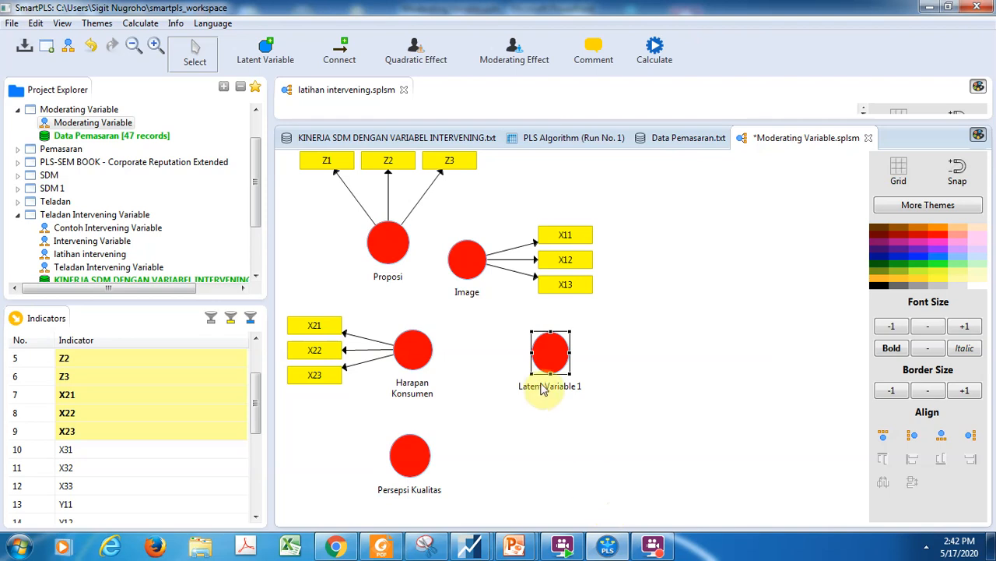
- Rename the latent variable beside Harapan Konsumen to "Persepsi Nilai"
right_click(550, 357)
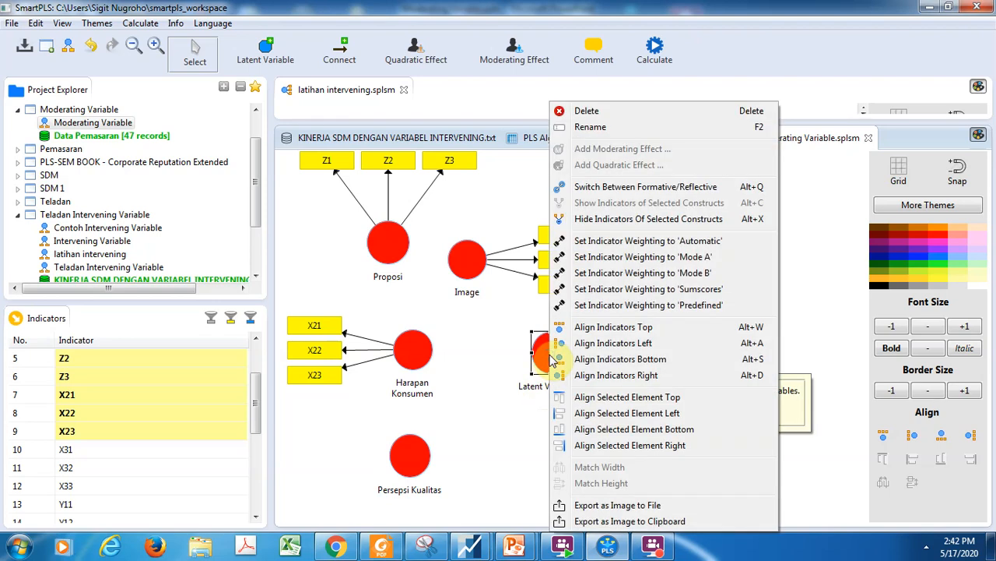
click(601, 129)
text(Persepsi Nilai)
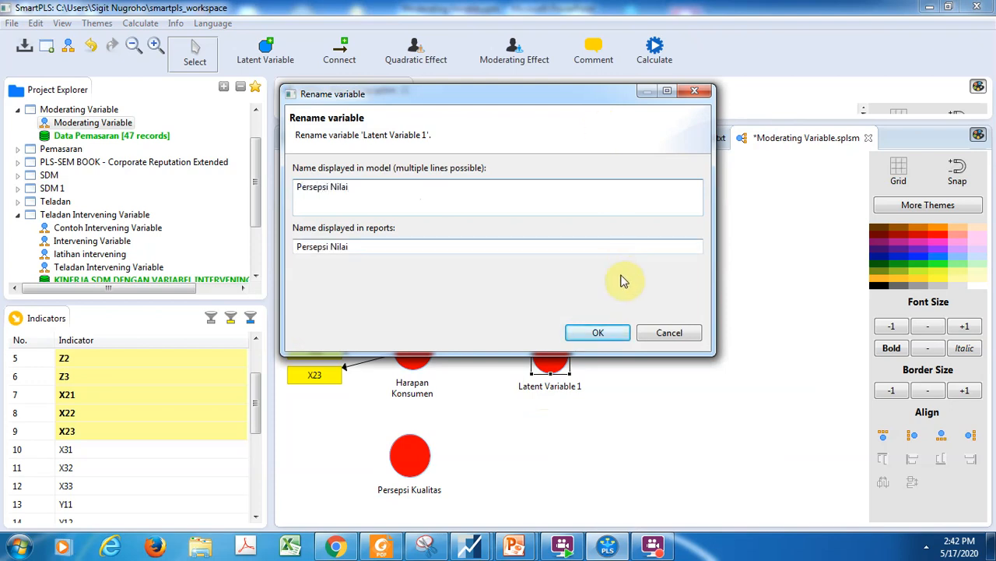
click(596, 332)
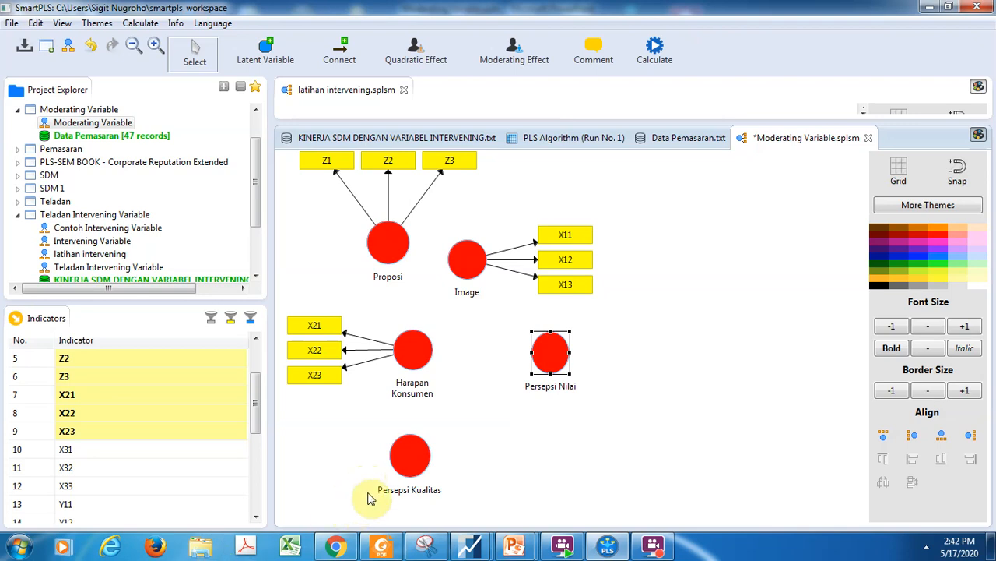
- Assign indicators X31, X32 and X33 to the Persepsi Kualitas latent variable
mouse_move(413, 461)
click(238, 449)
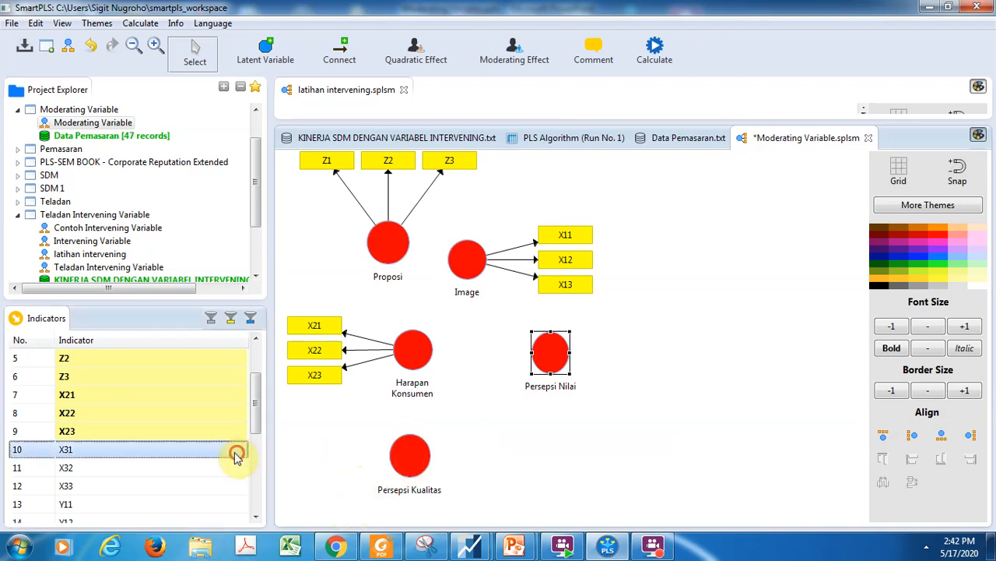
click(256, 477)
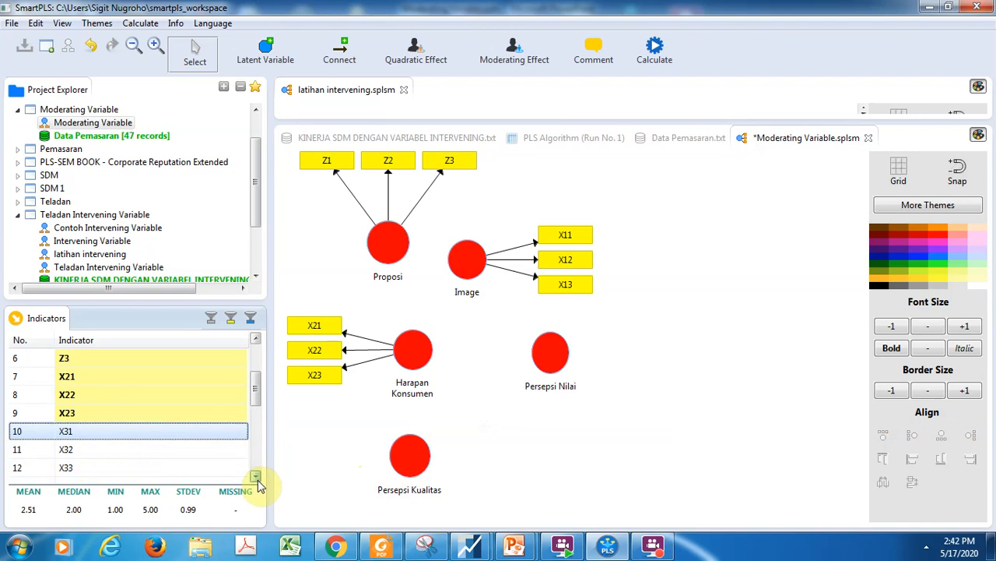
click(82, 361)
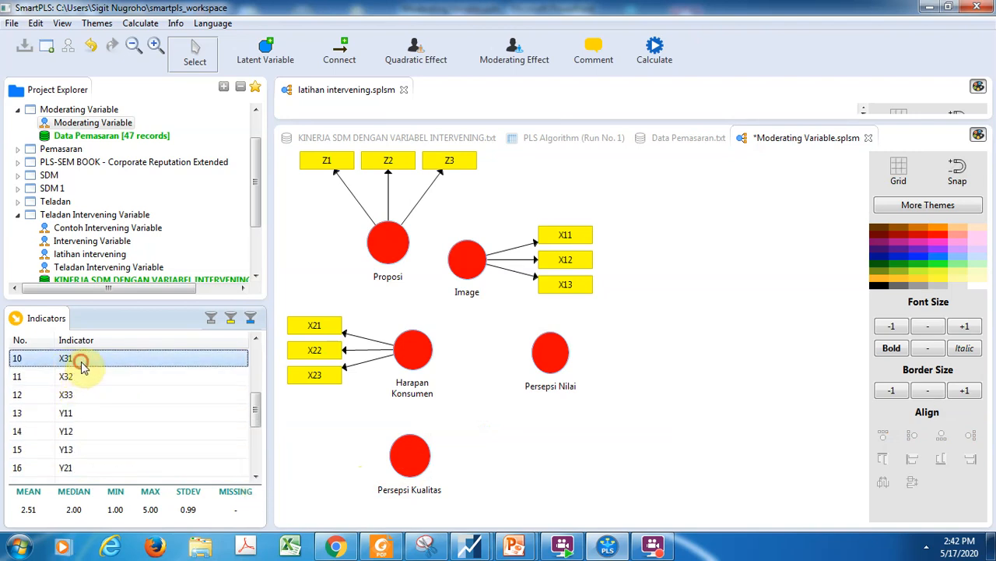
key(shift+Down)
key(shift+Down)
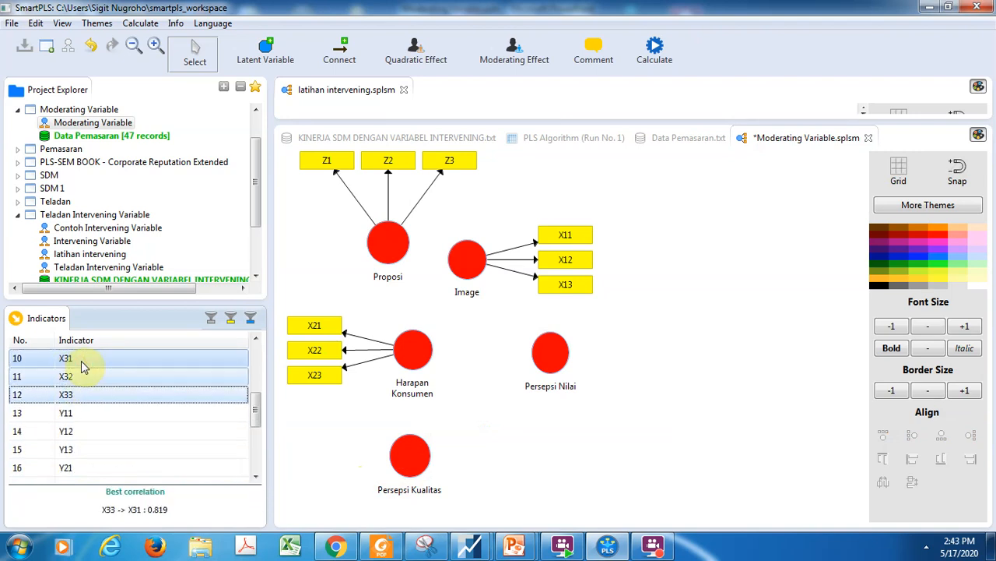
drag(82, 375, 411, 463)
- Assign indicators Y11, Y12 and Y13 to Persepsi Nilai and align them below the variable
click(62, 415)
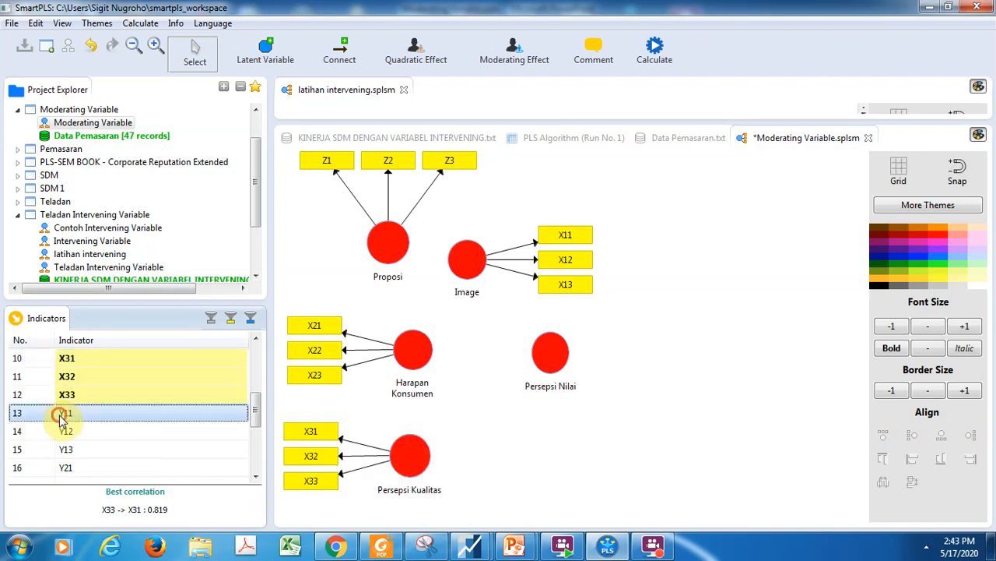
key(shift+Down)
key(shift+Down)
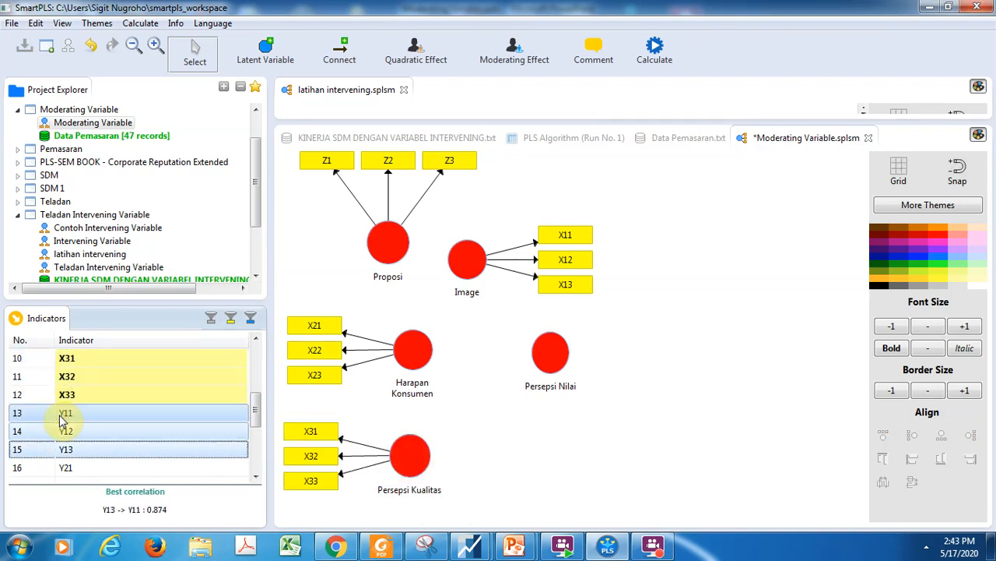
drag(62, 421, 552, 366)
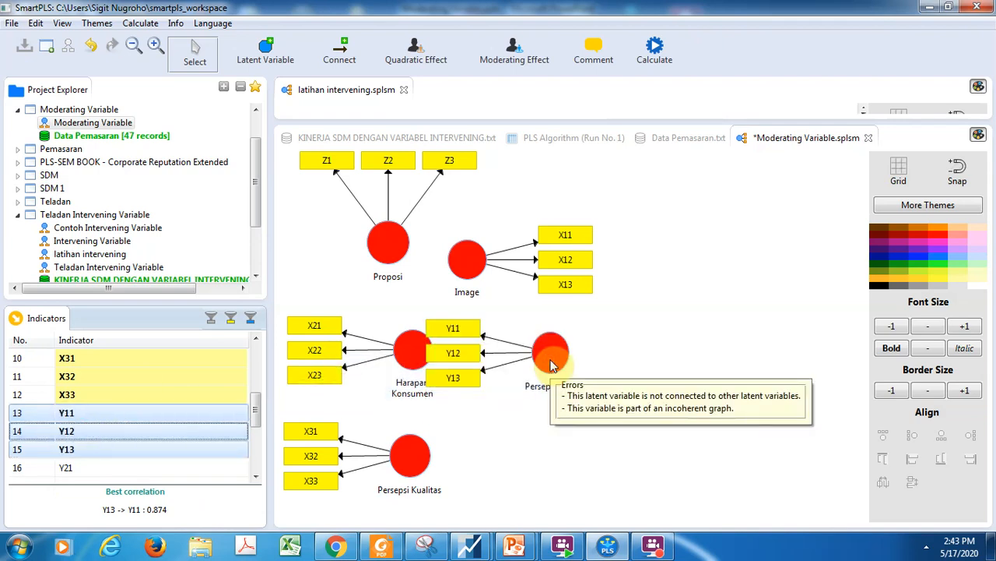
right_click(551, 366)
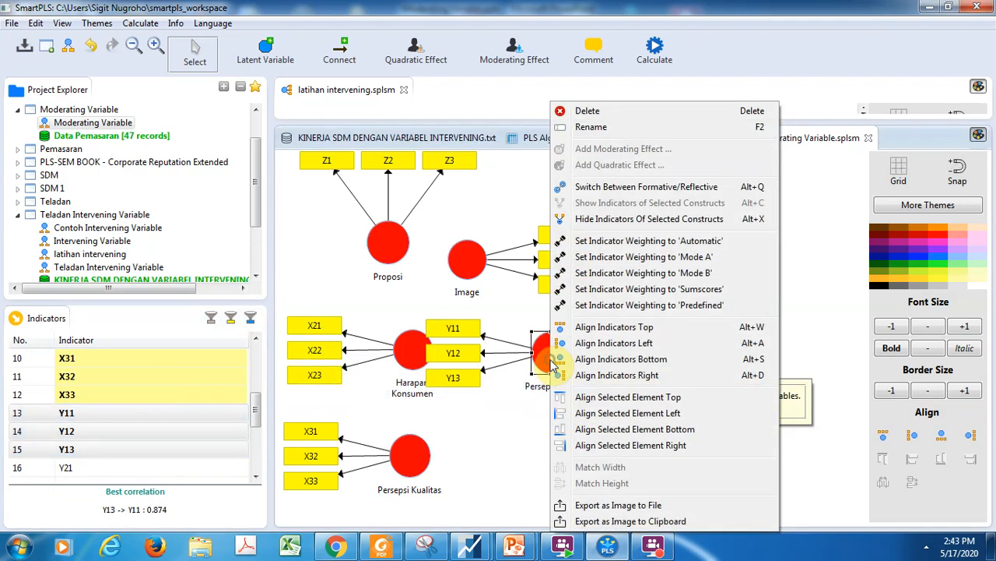
click(615, 359)
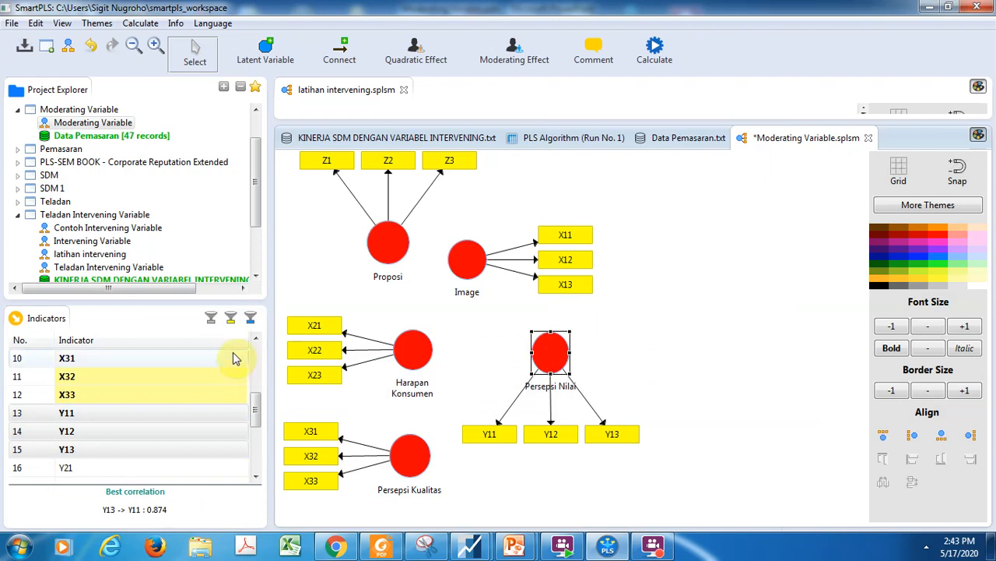
- Draw a sixth latent variable to the right of Persepsi Nilai and shrink it to match the other circles
click(267, 50)
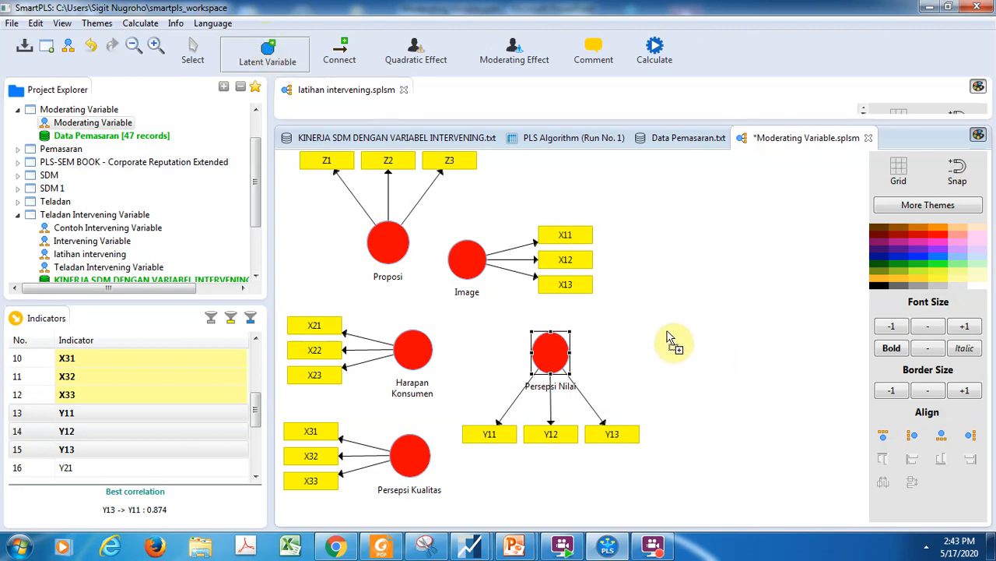
drag(667, 333, 716, 380)
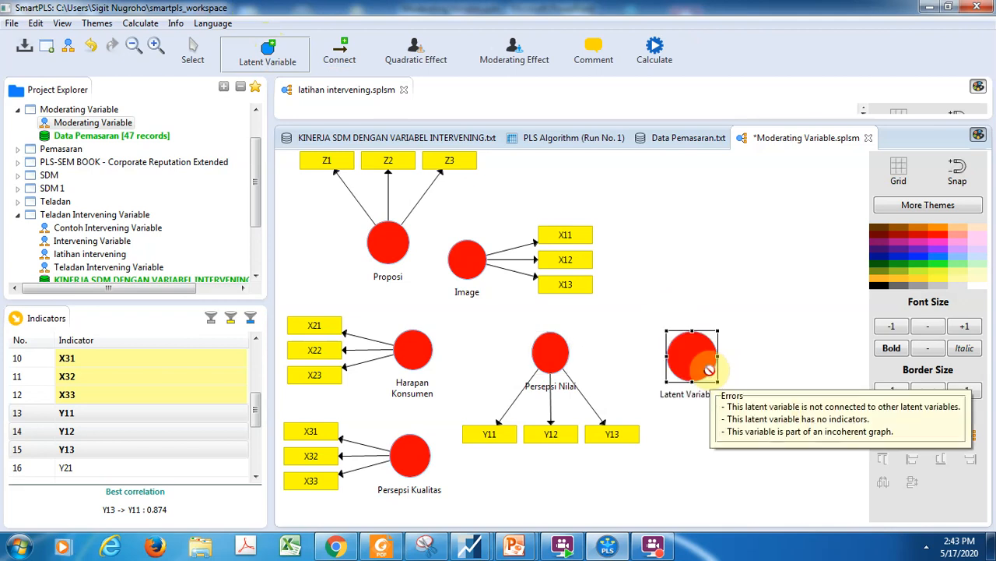
click(191, 48)
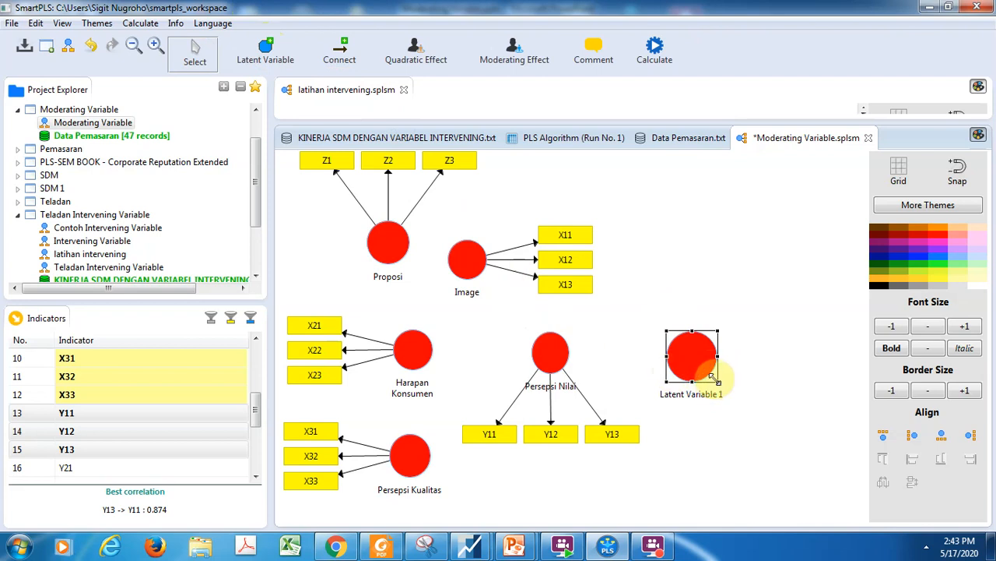
drag(716, 379, 706, 371)
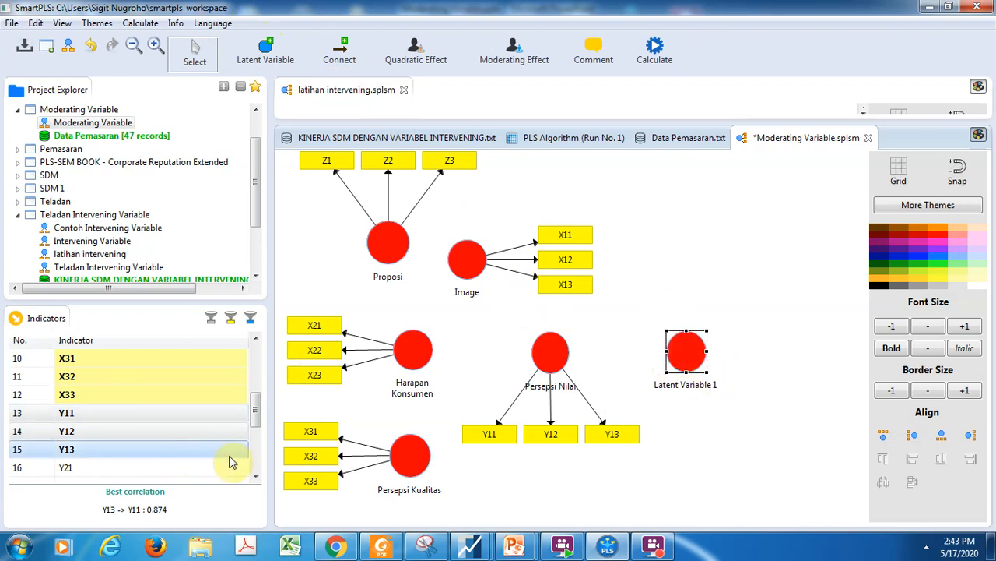
- Assign indicators Y21, Y22 and Y23 to the latent variable right of Persepsi Nilai and align them on its right side
click(256, 477)
click(257, 478)
click(256, 477)
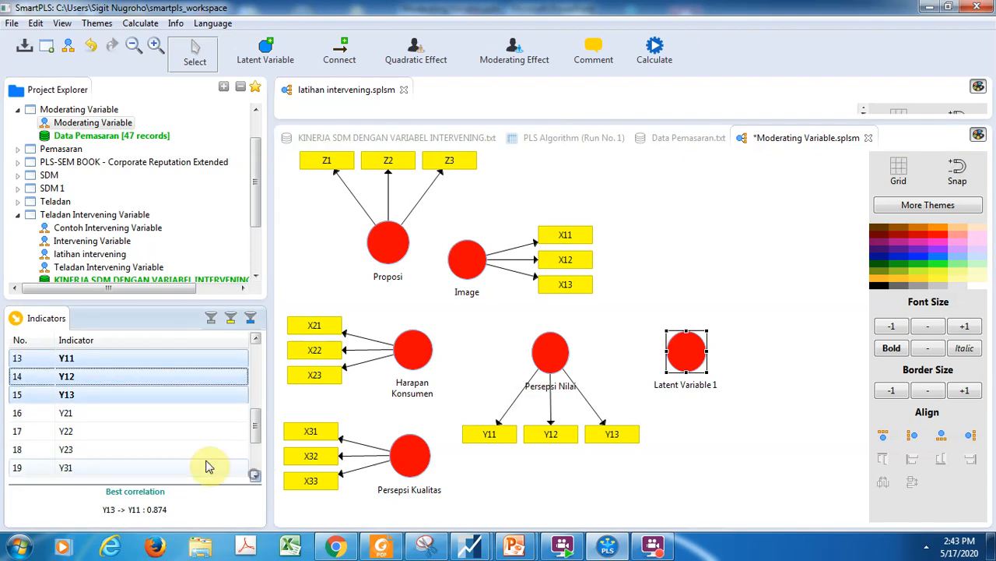
click(66, 419)
key(shift+Down)
key(shift+Down)
drag(82, 430, 695, 365)
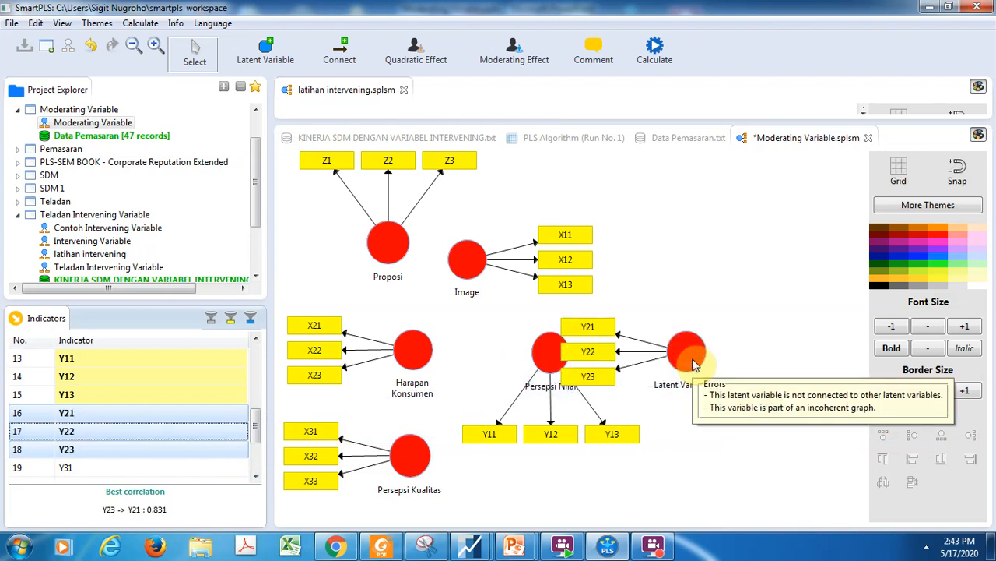
right_click(695, 365)
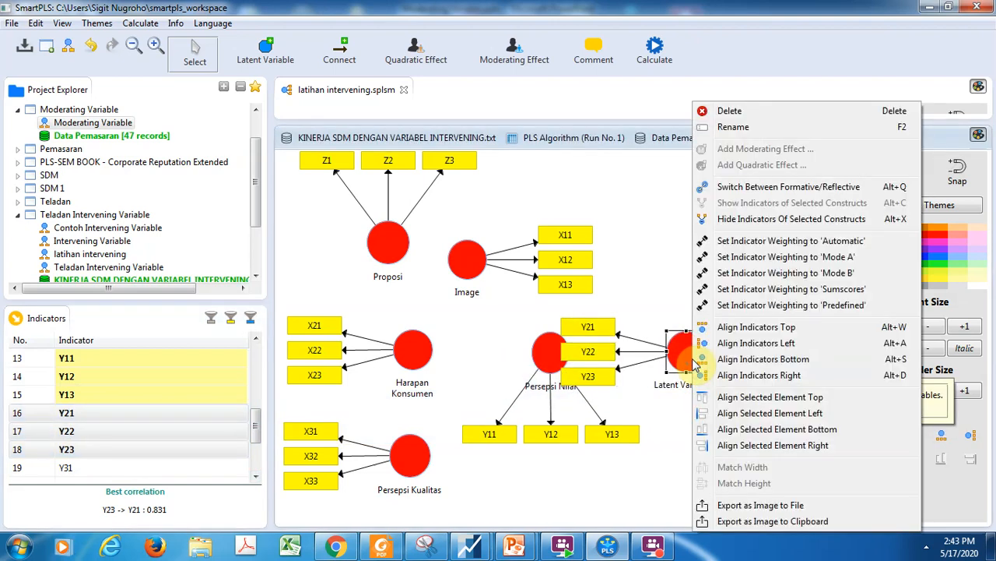
click(802, 375)
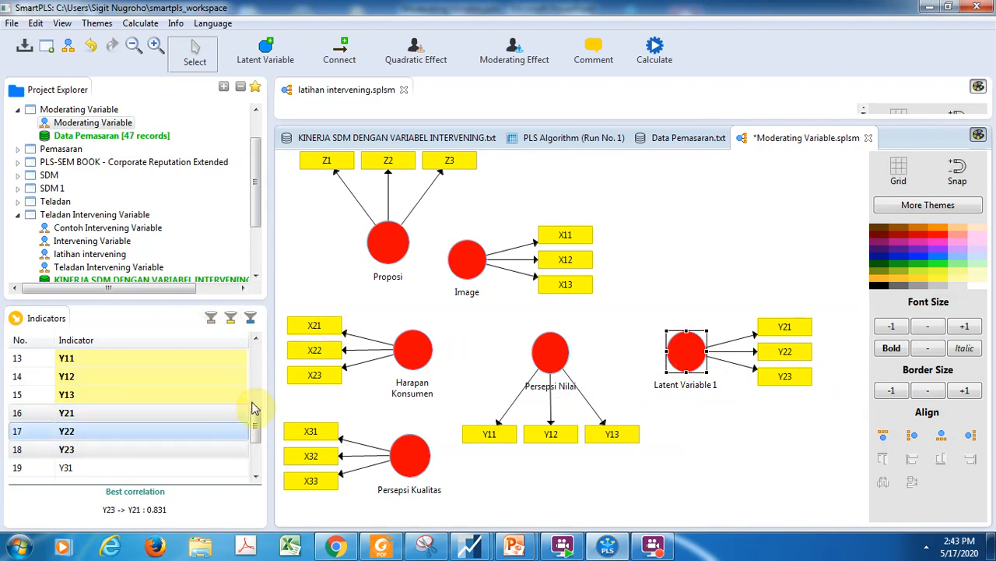
- Draw a seventh latent variable above the one with indicators Y21 to Y23 and shrink it to a similar size
click(264, 47)
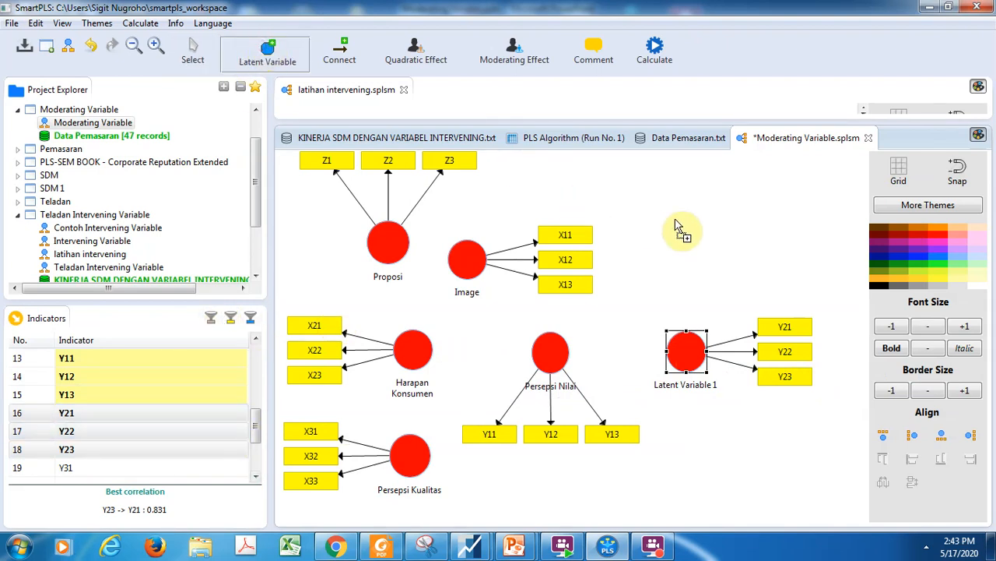
drag(710, 246, 720, 247)
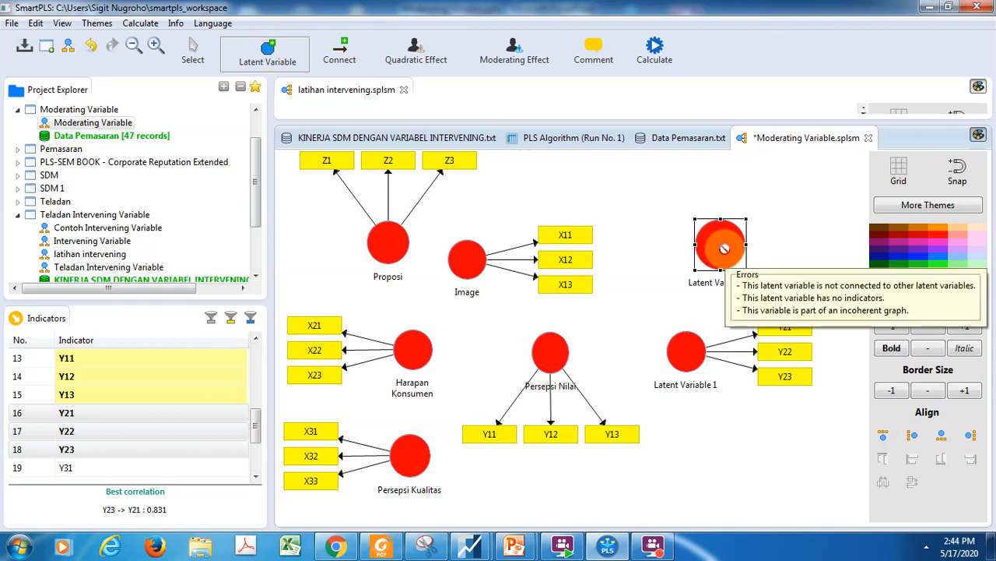
click(195, 53)
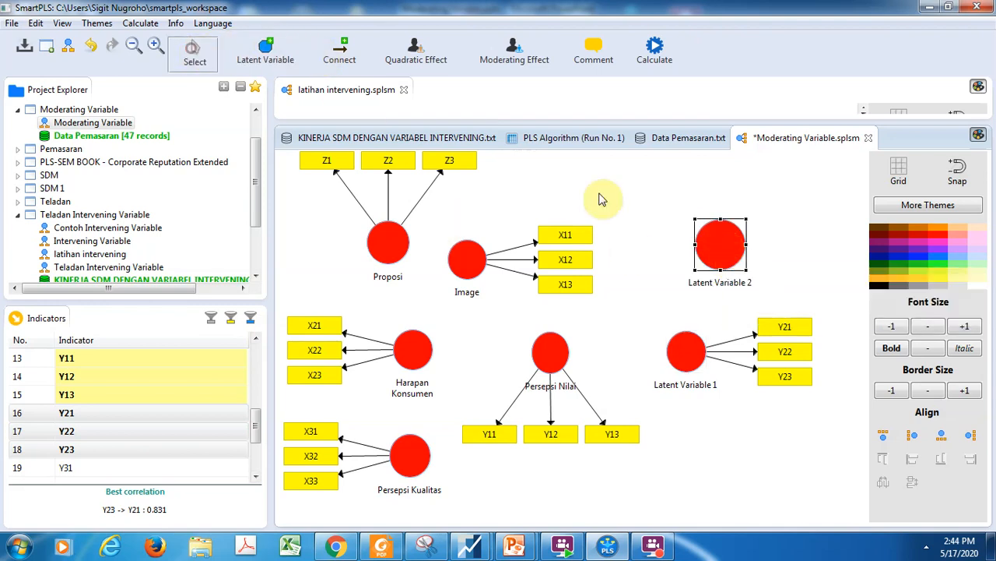
drag(746, 268, 736, 260)
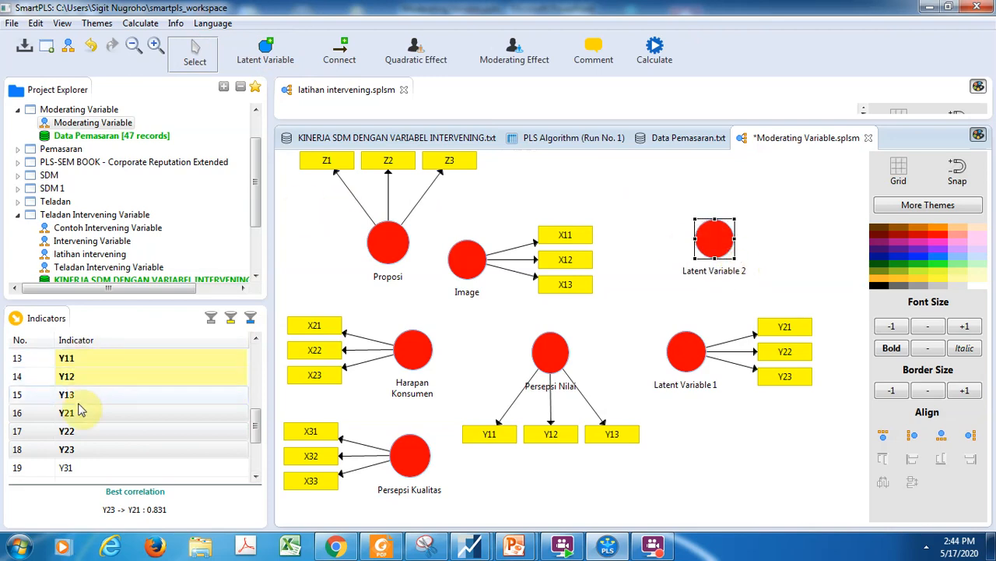
- Assign indicators Y31, Y32 and Y33 to the newest latent variable, Latent Variable 2, and align them above it
drag(257, 424, 257, 449)
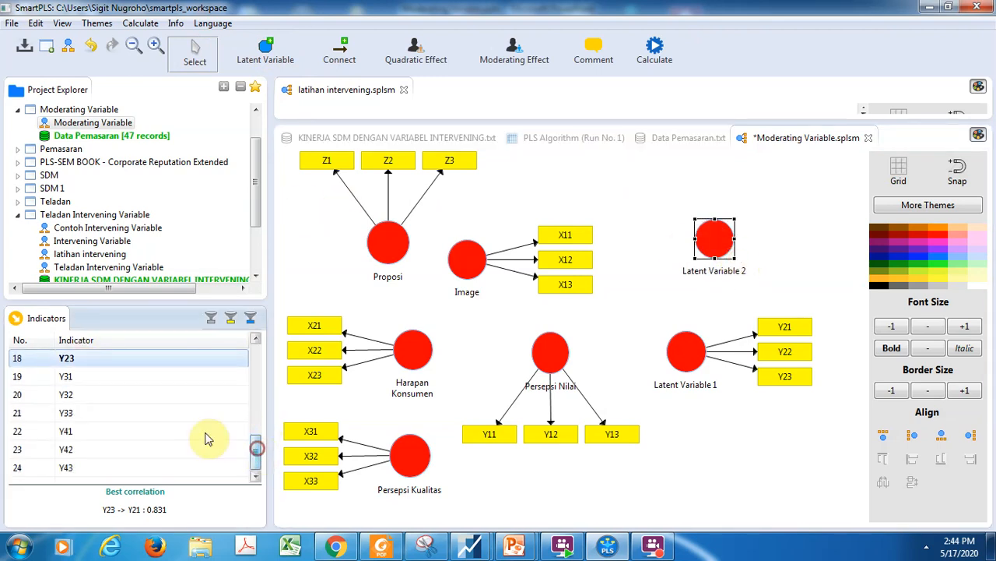
click(62, 380)
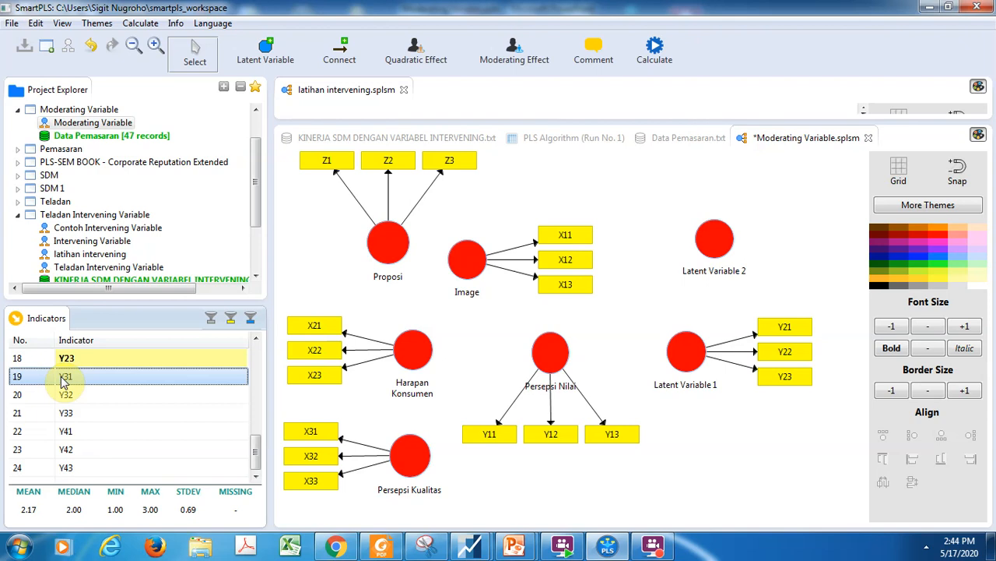
key(shift+Down)
key(shift+Down)
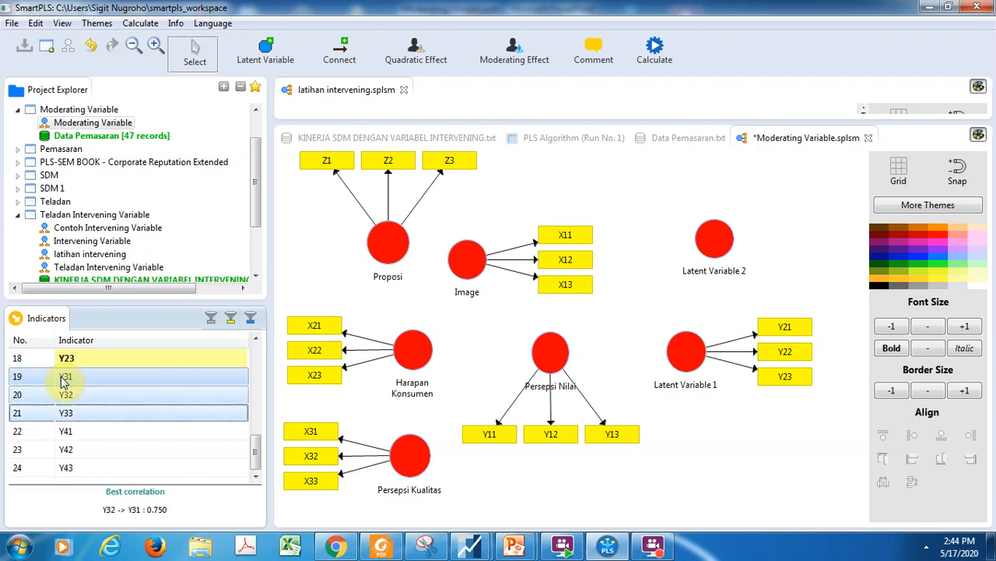
drag(65, 392, 728, 245)
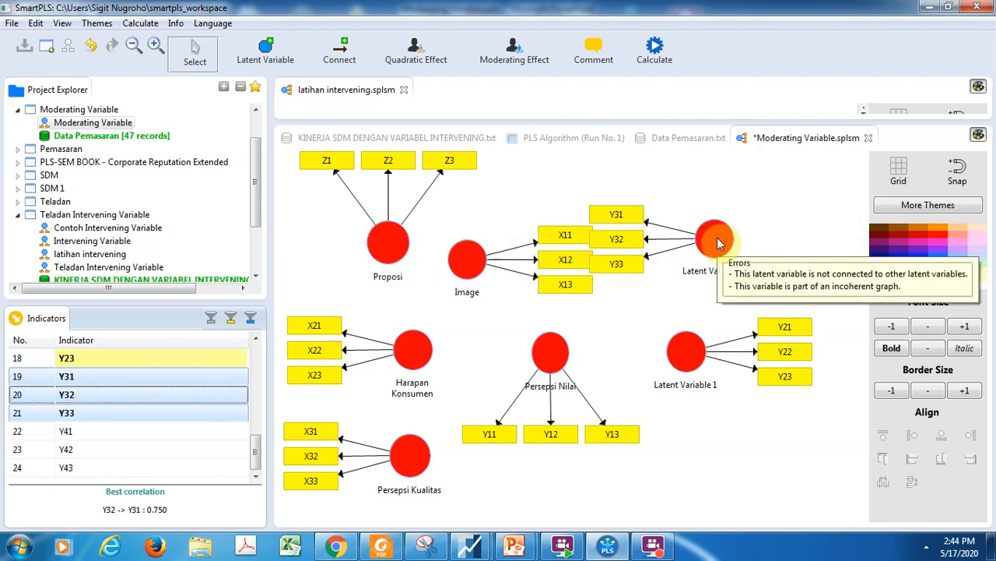
right_click(717, 243)
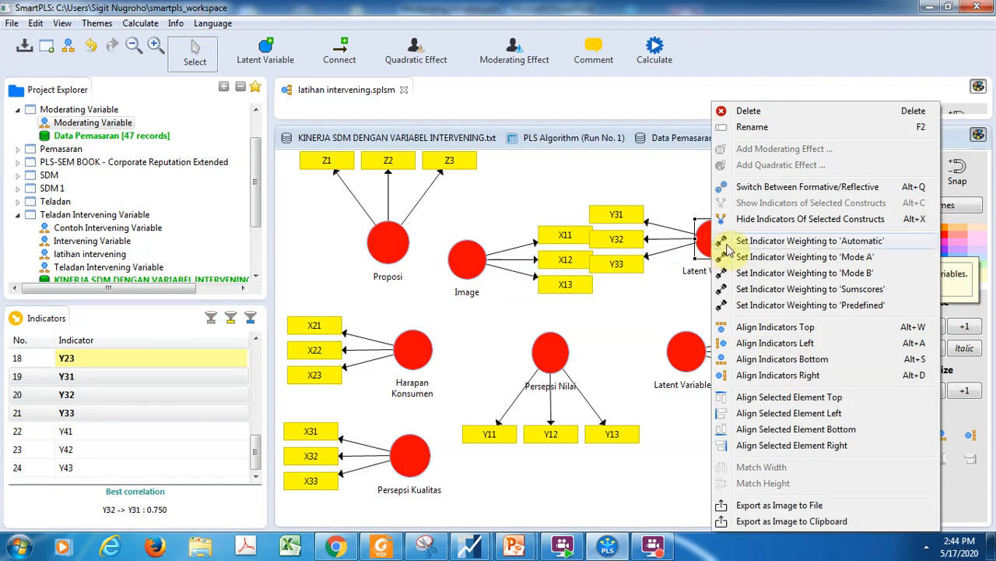
click(783, 329)
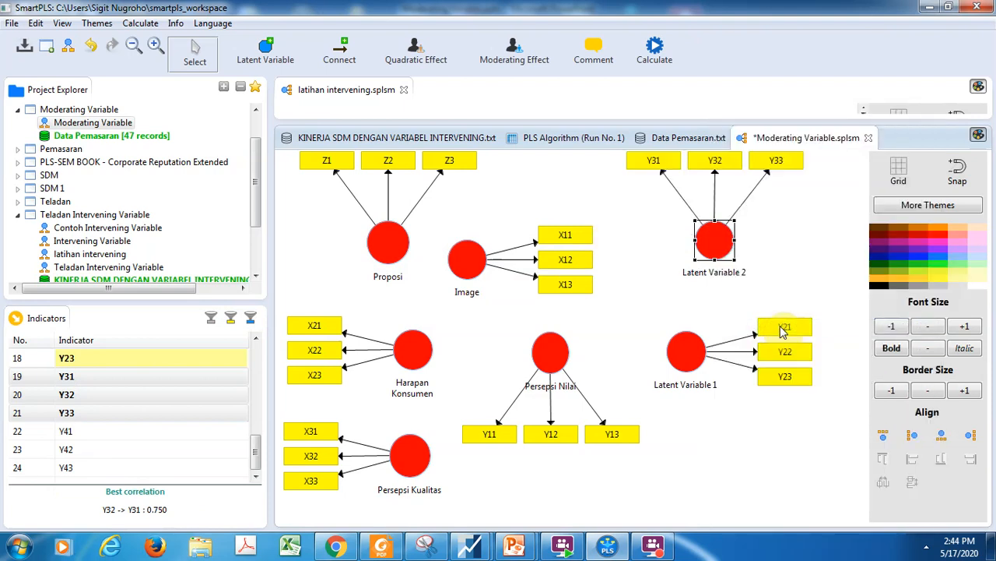
- Draw an eighth latent variable below the one with indicators Y21 to Y23 and shrink it to match the other circles
click(267, 66)
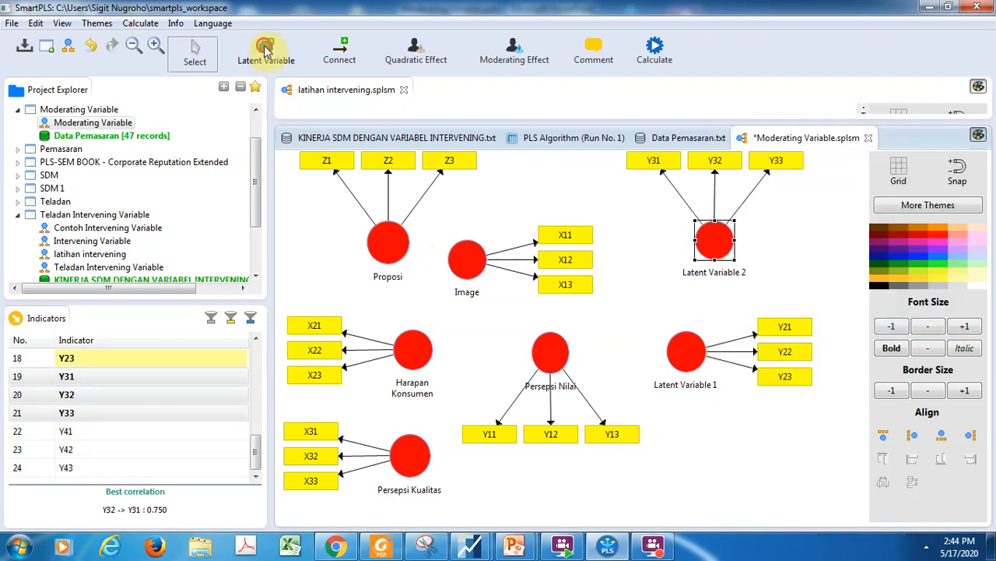
click(711, 448)
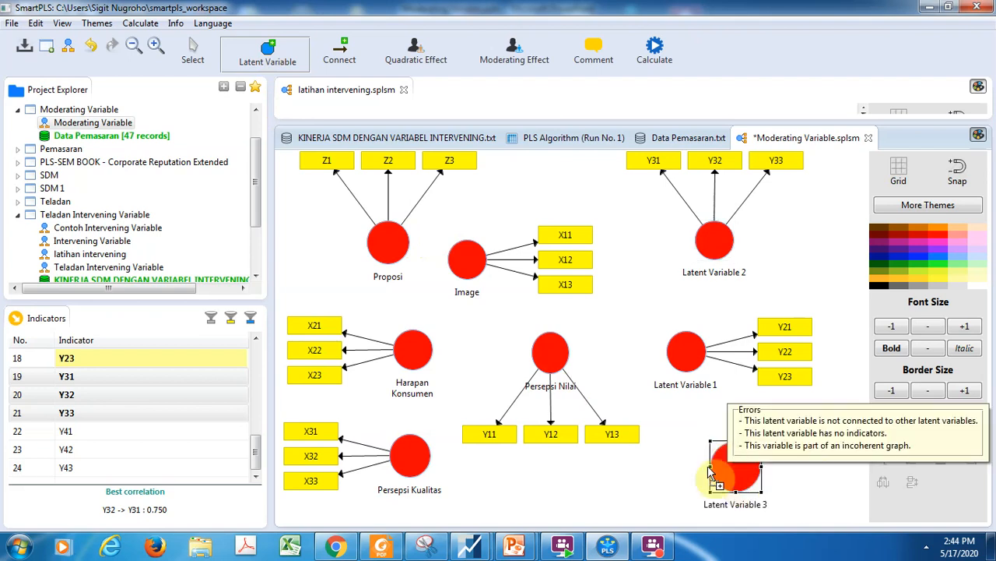
click(194, 49)
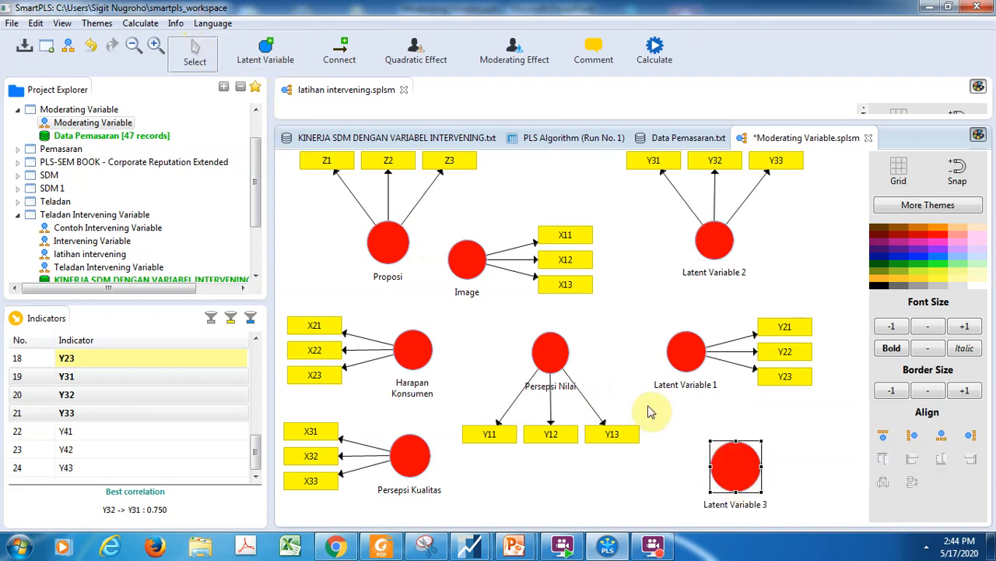
drag(744, 477, 744, 478)
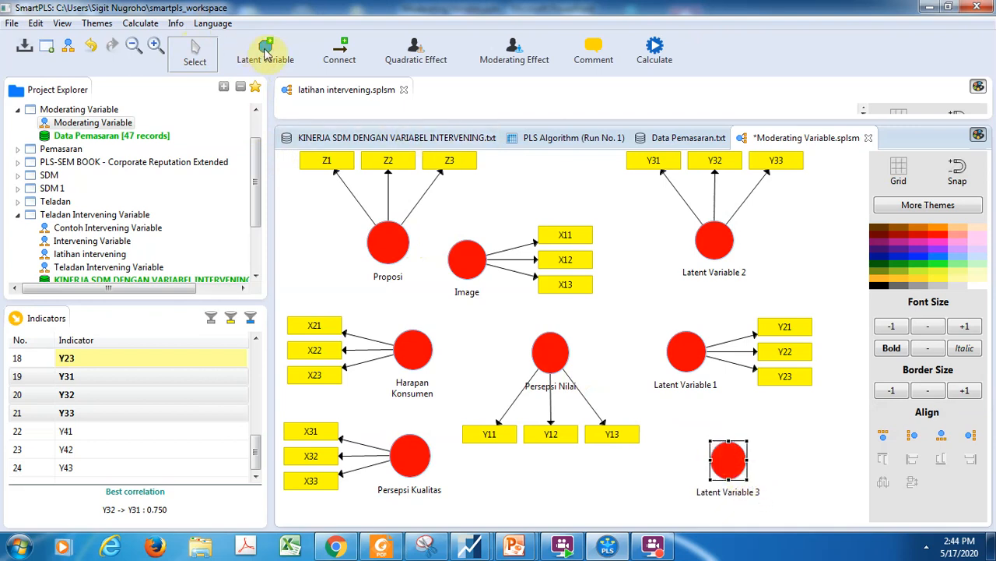
- Assign indicators Y41, Y42 and Y43 to Latent Variable 3 and align them below it
drag(255, 459, 254, 470)
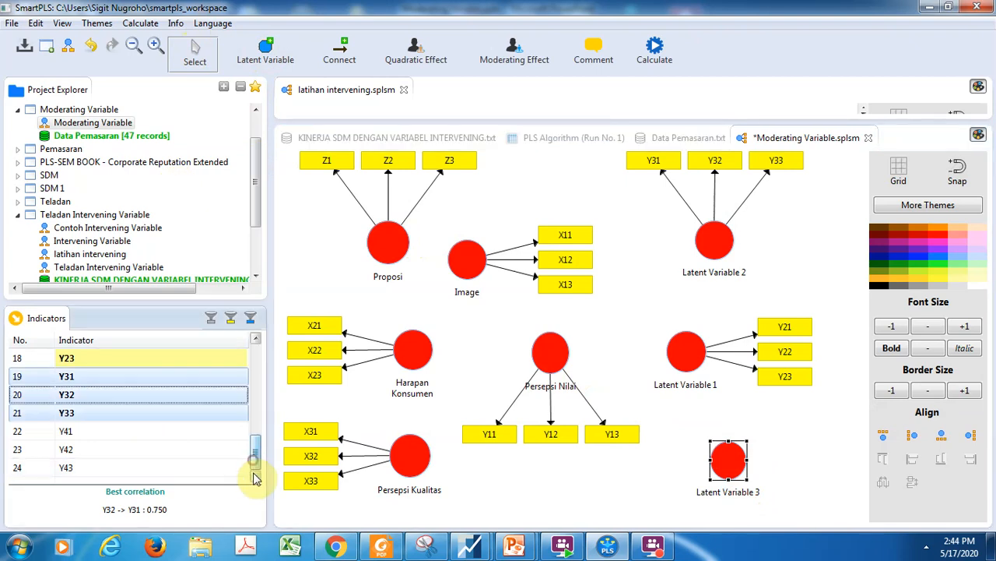
click(78, 430)
key(shift+Down)
key(shift+Down)
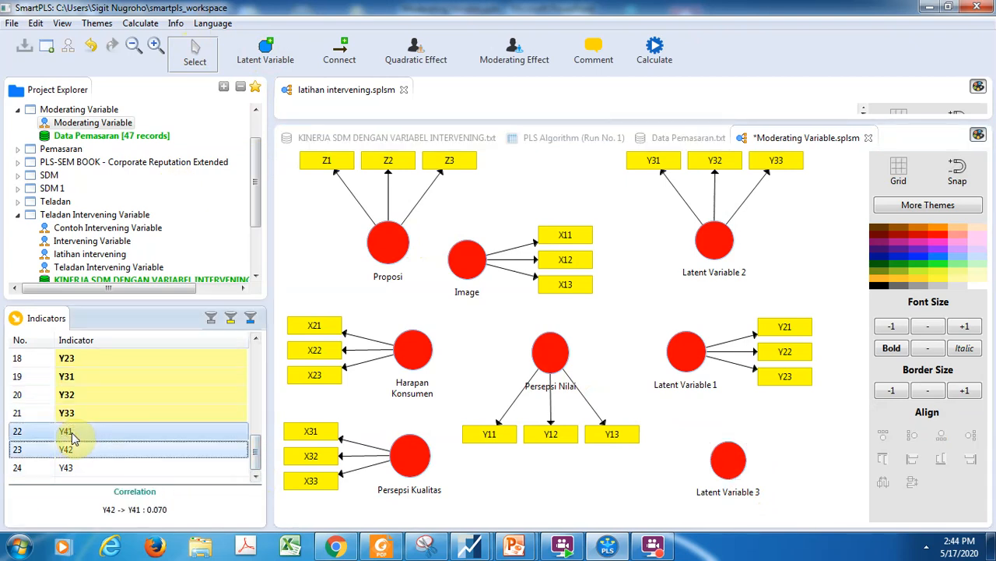
drag(72, 444, 736, 475)
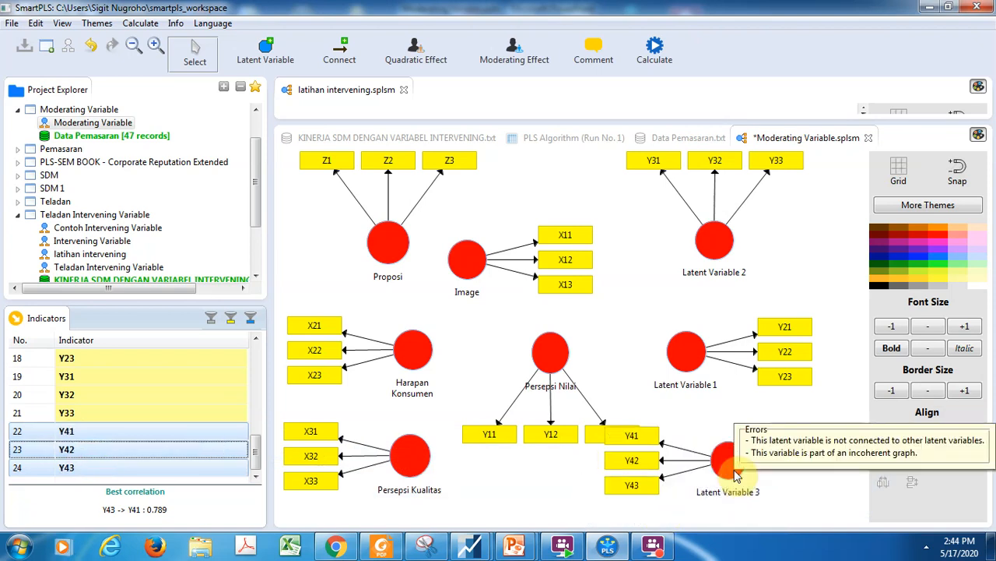
right_click(735, 474)
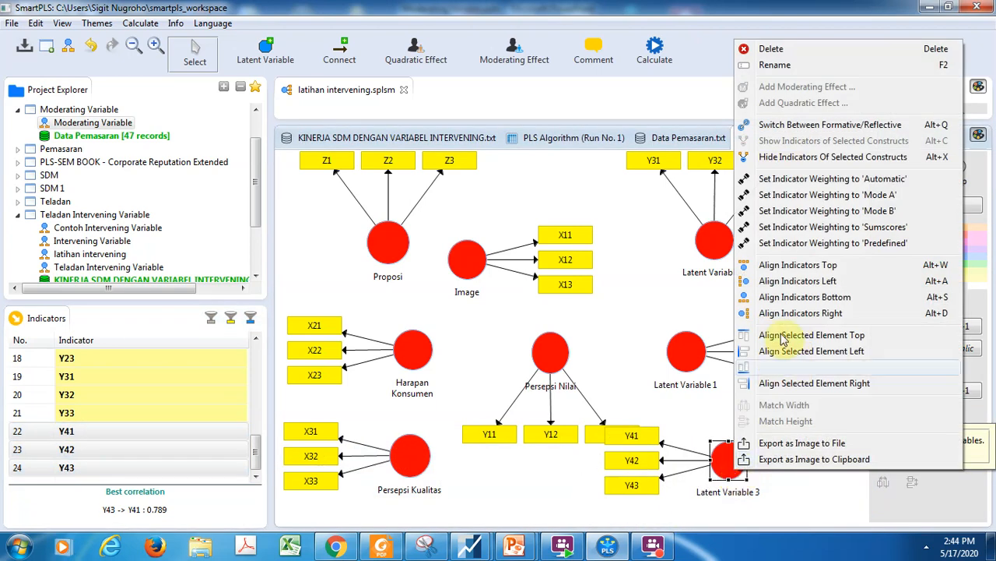
click(794, 301)
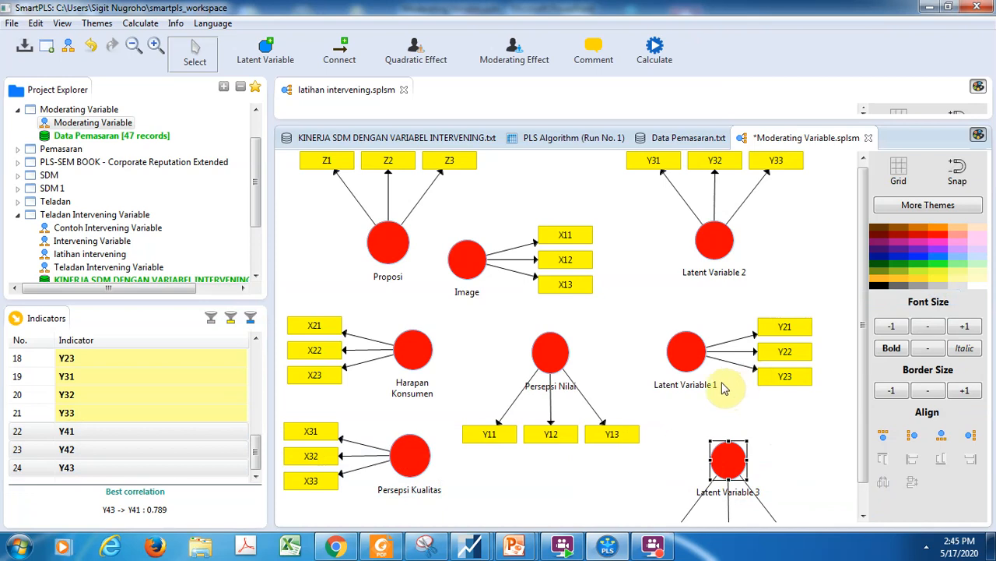
- Rename Latent Variable 1, which has indicators Y21 to Y23, as Kepuasan Pelanggan
click(689, 354)
right_click(694, 364)
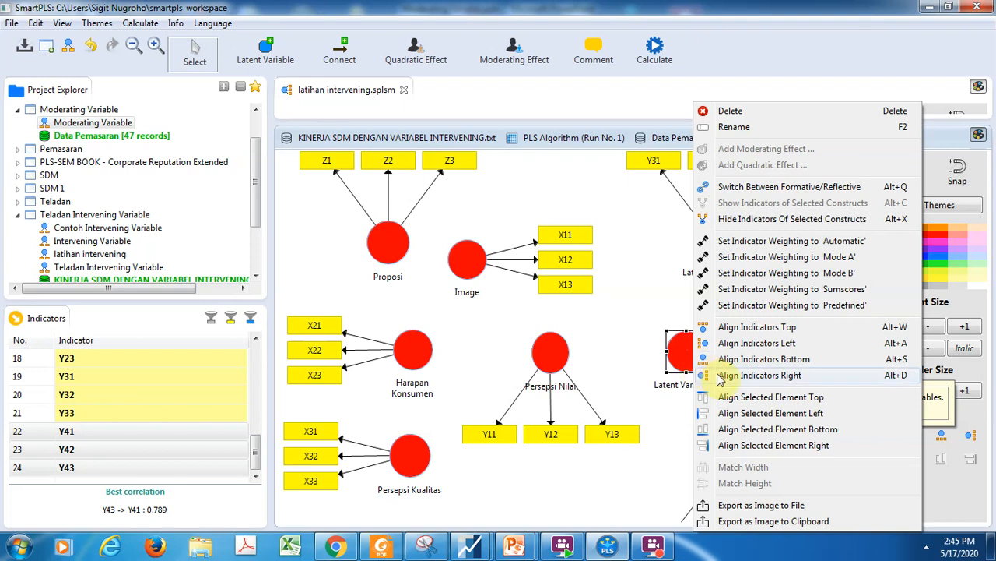
click(730, 128)
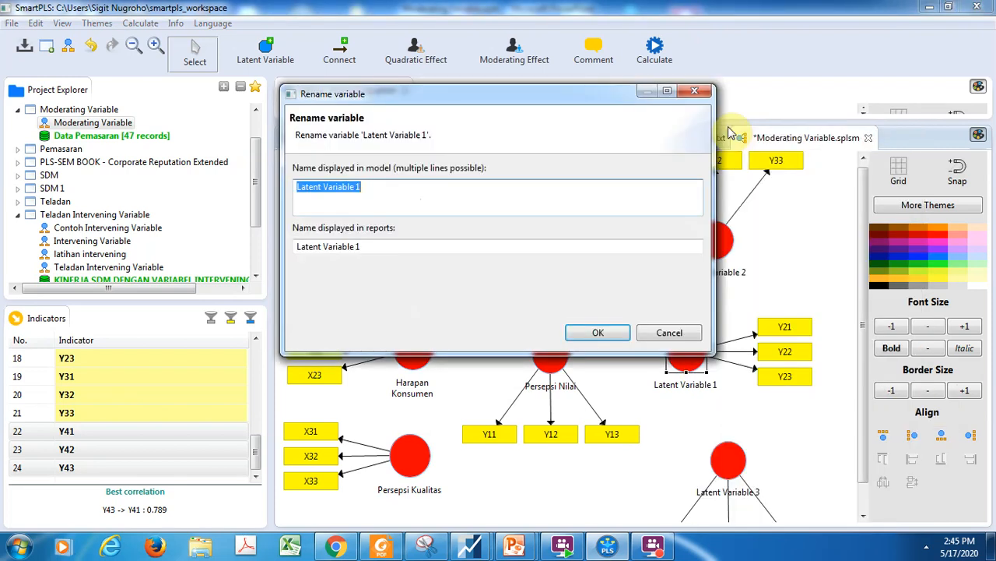
text(Kepuasan)
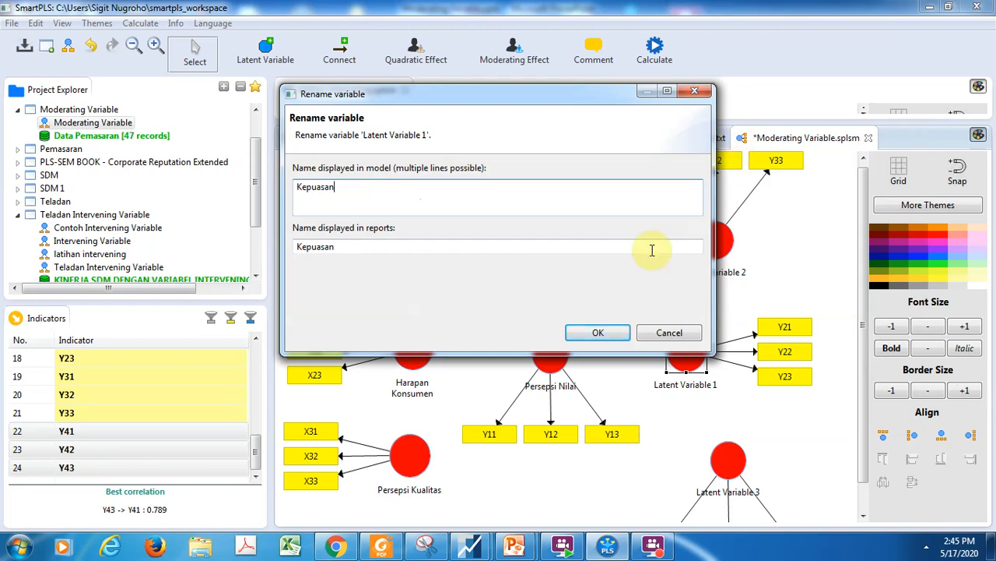
text(ggan)
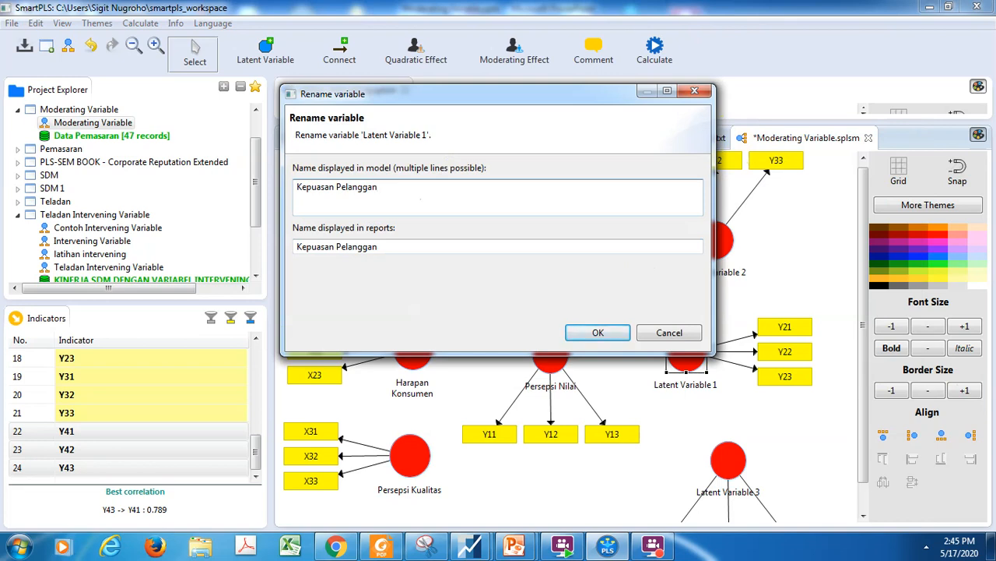
click(596, 331)
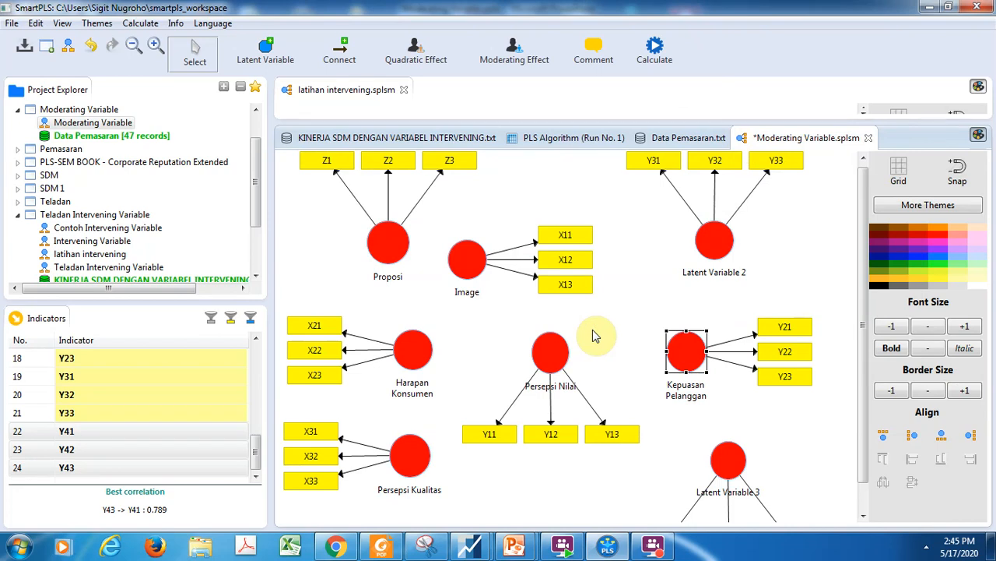
- Rename Latent Variable 2, which has indicators Y31 to Y33, as Loyalitas
click(716, 242)
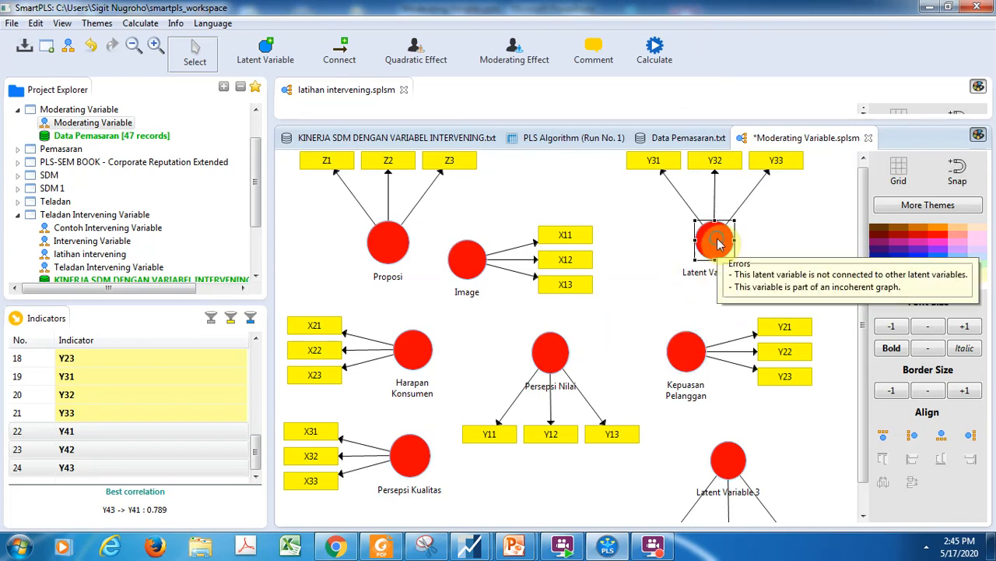
right_click(718, 244)
click(767, 126)
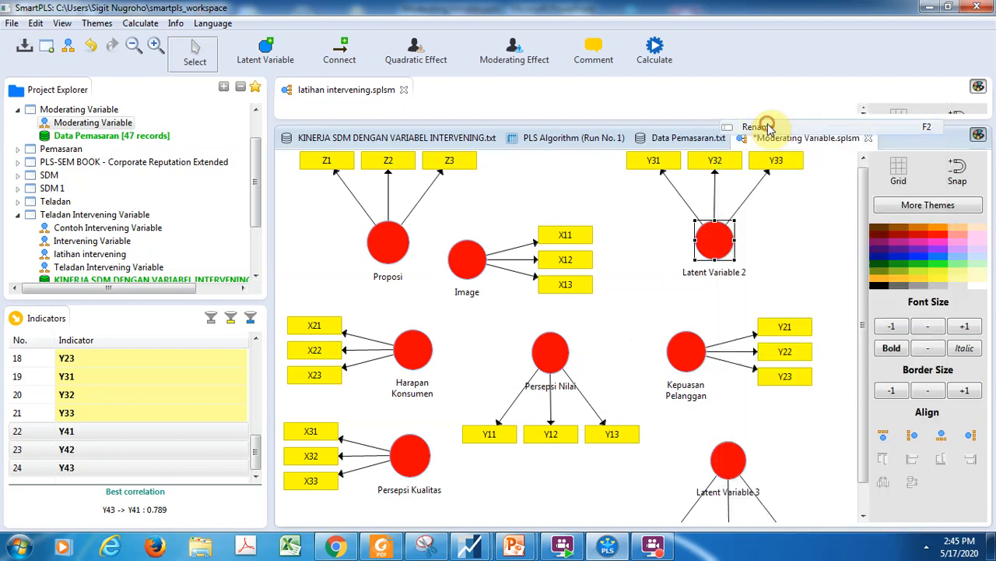
text(Lu)
text(oya)
text(litas)
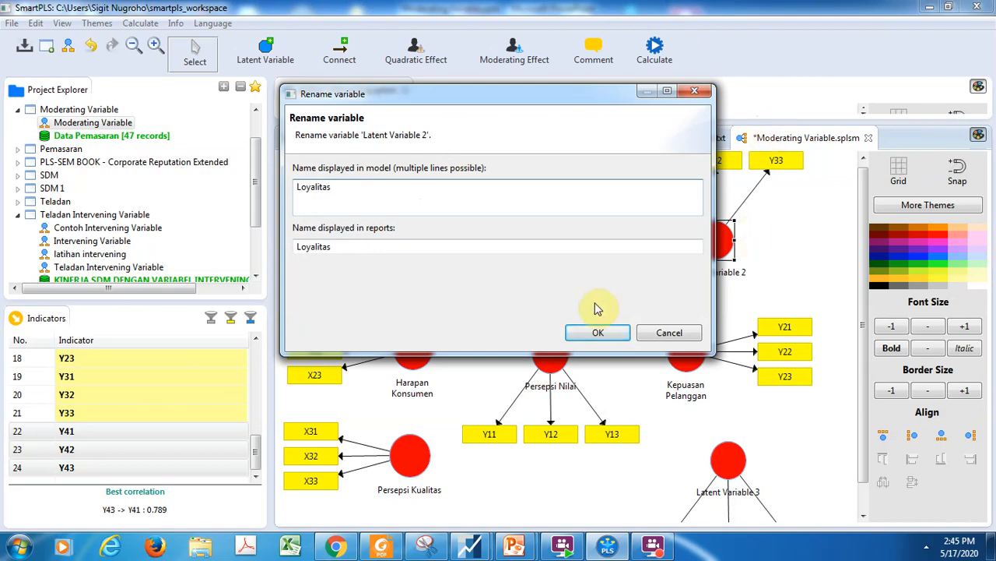
click(589, 333)
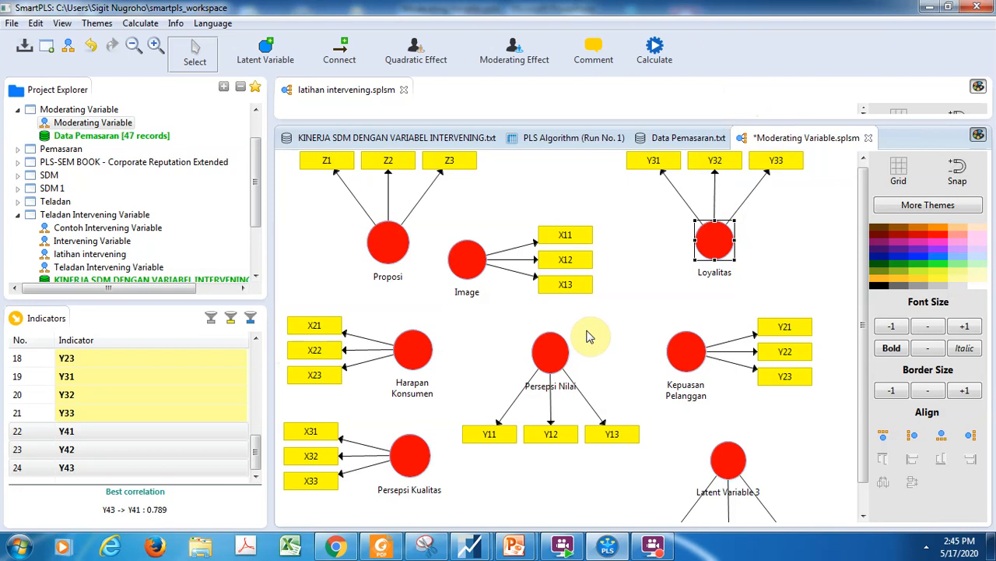
- Rename Latent Variable 3, which has indicators Y41 to Y43, as Komplain and clear the selection
right_click(732, 466)
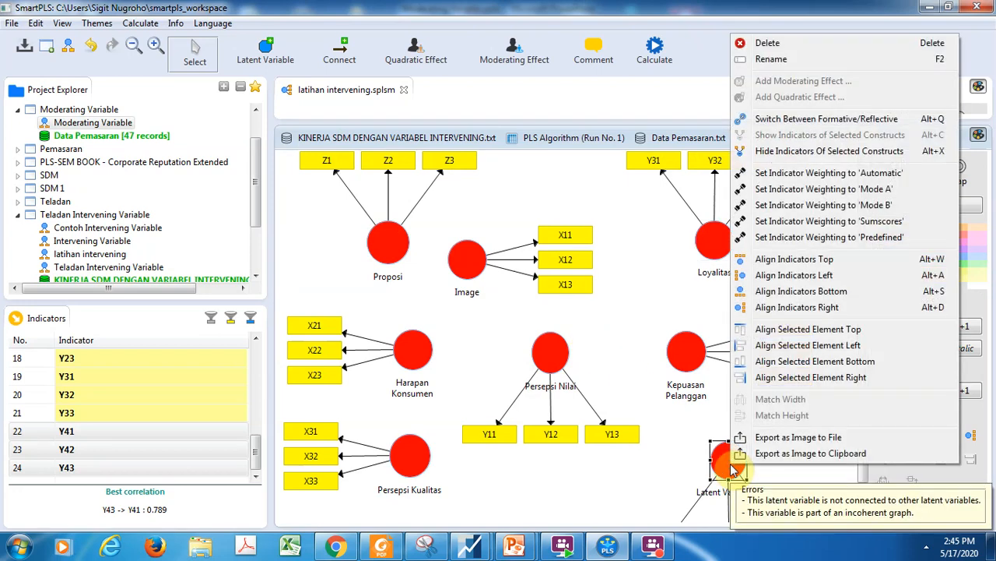
click(769, 61)
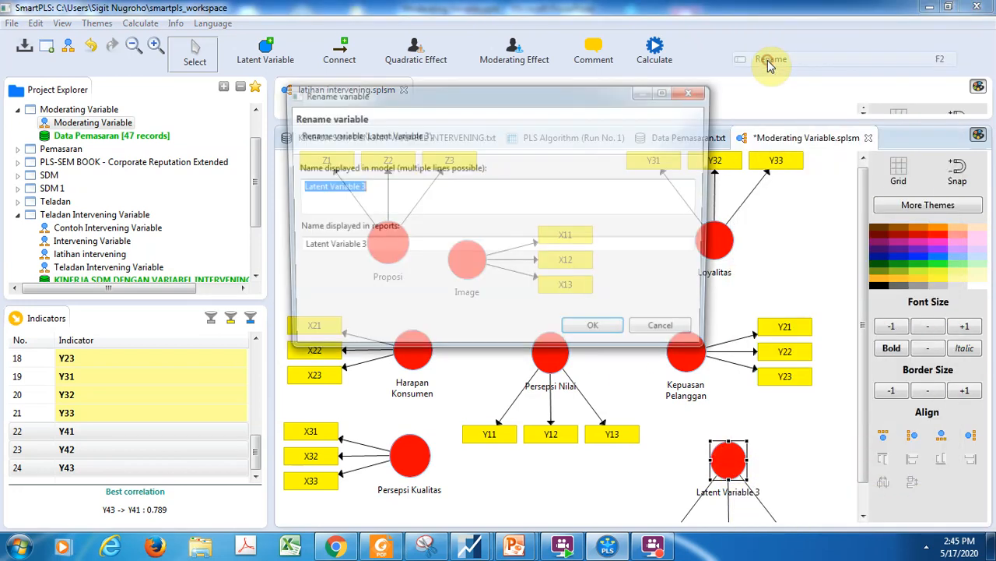
text(Komplain)
click(597, 333)
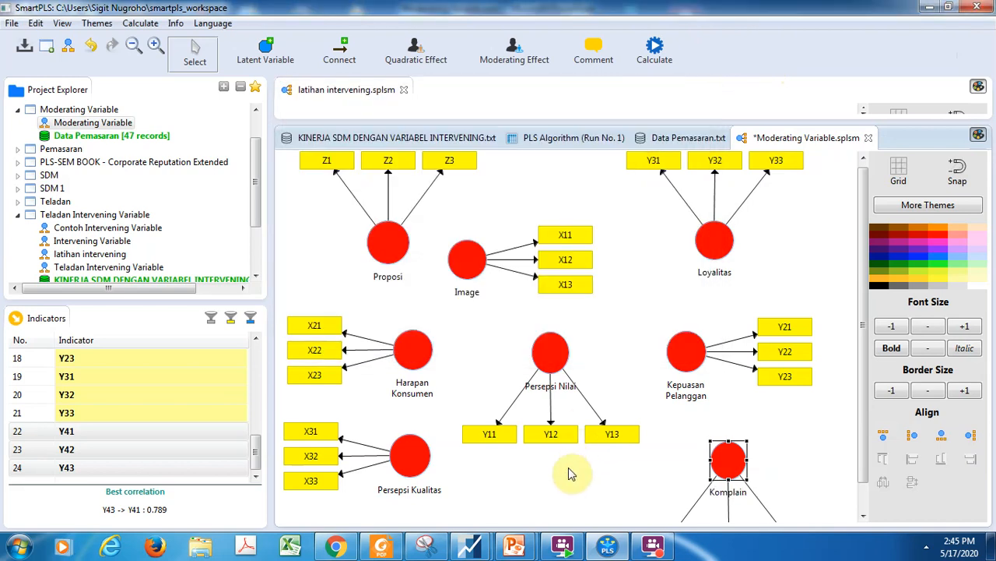
click(568, 473)
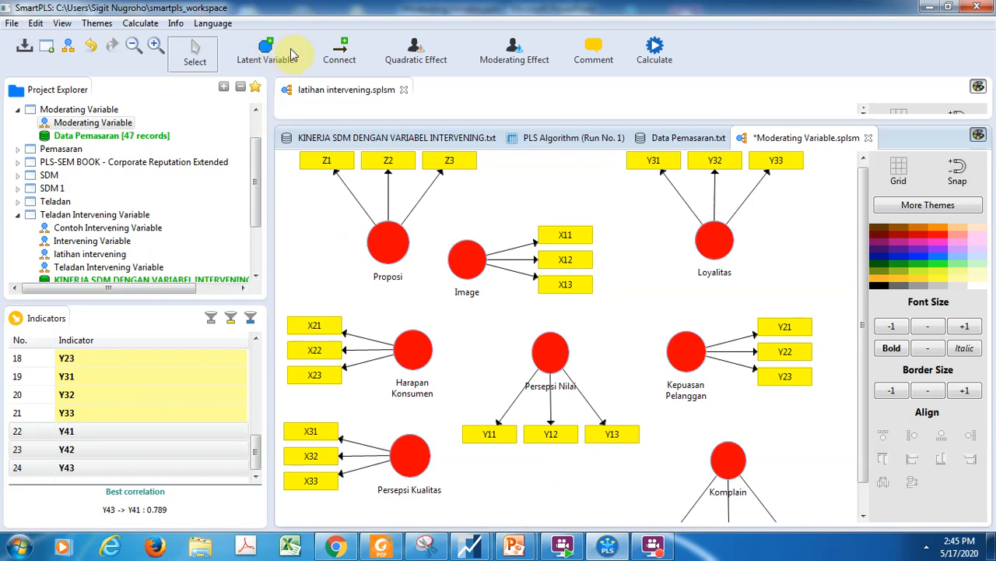
- Connect Image and Persepsi Kualitas each to Harapan Konsumen and to Persepsi Nilai with path arrows
click(344, 48)
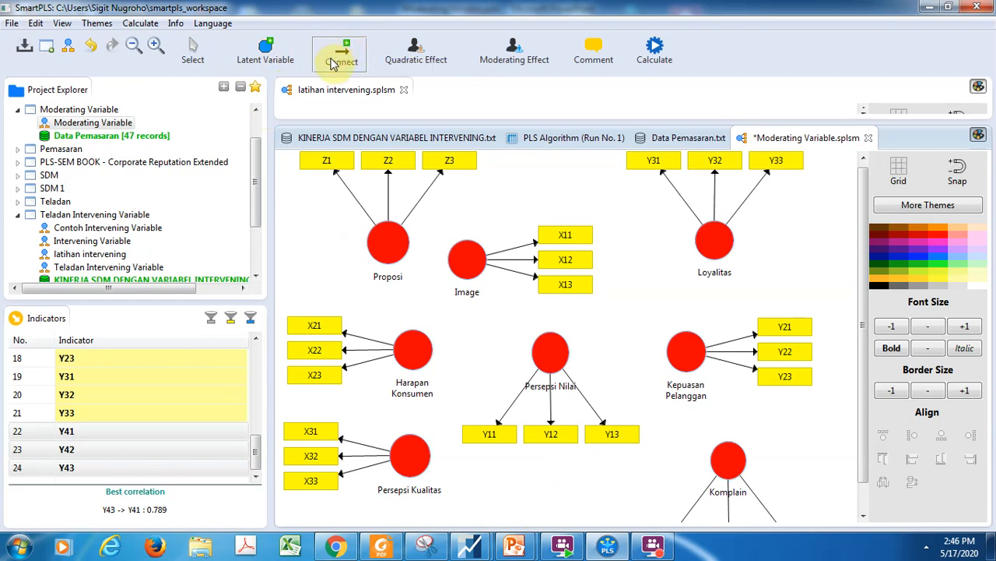
drag(463, 269, 413, 331)
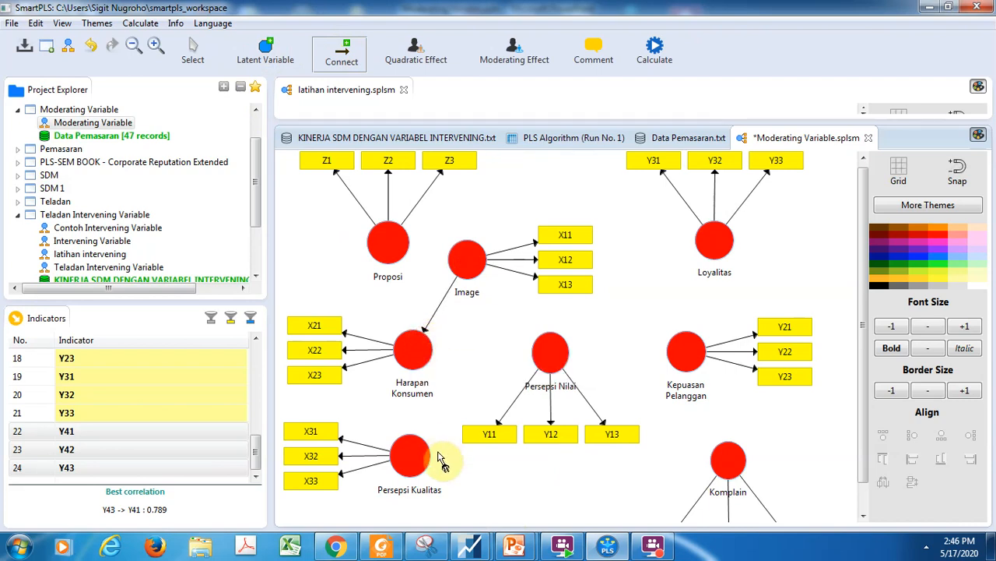
drag(410, 459, 412, 360)
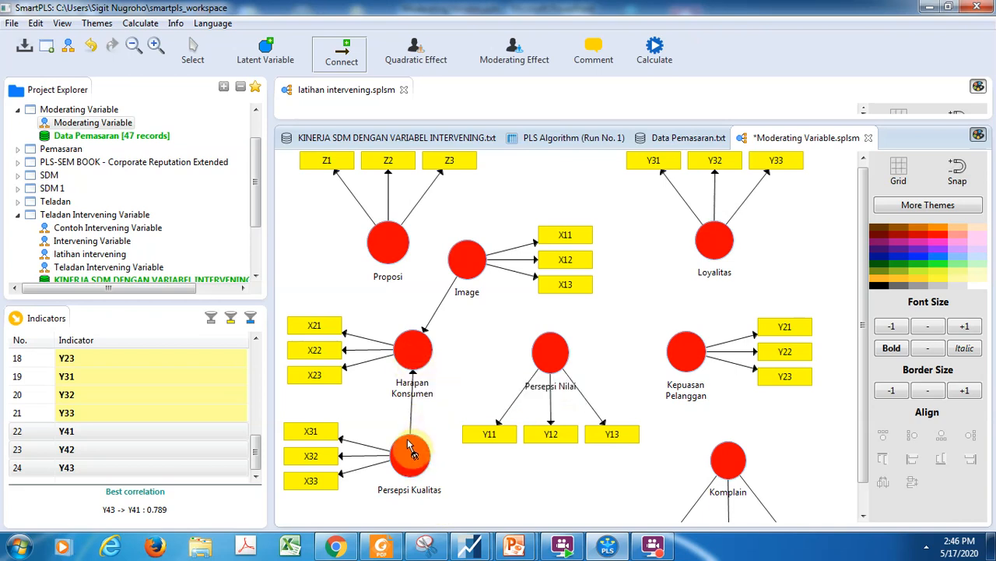
drag(410, 456, 527, 363)
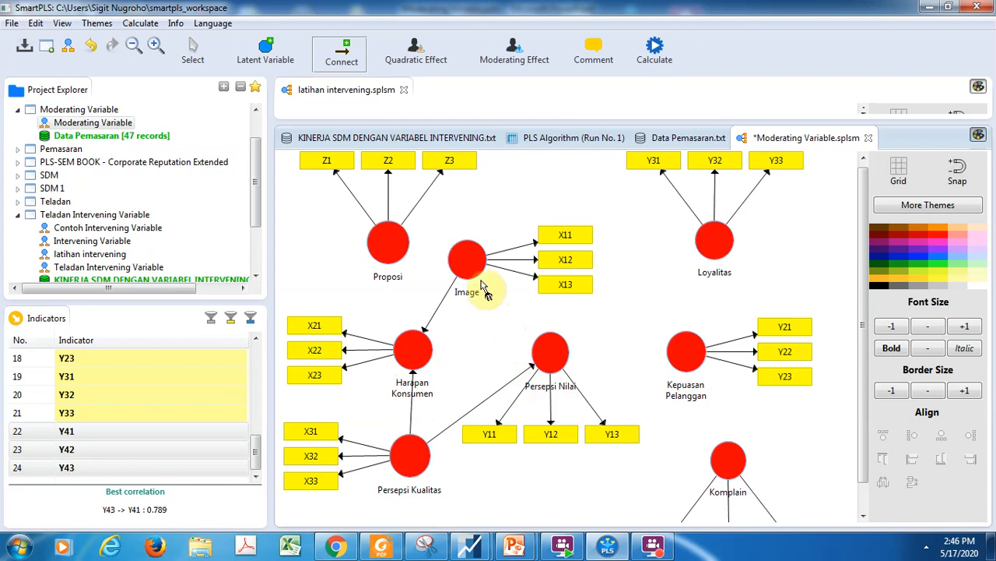
drag(472, 270, 541, 343)
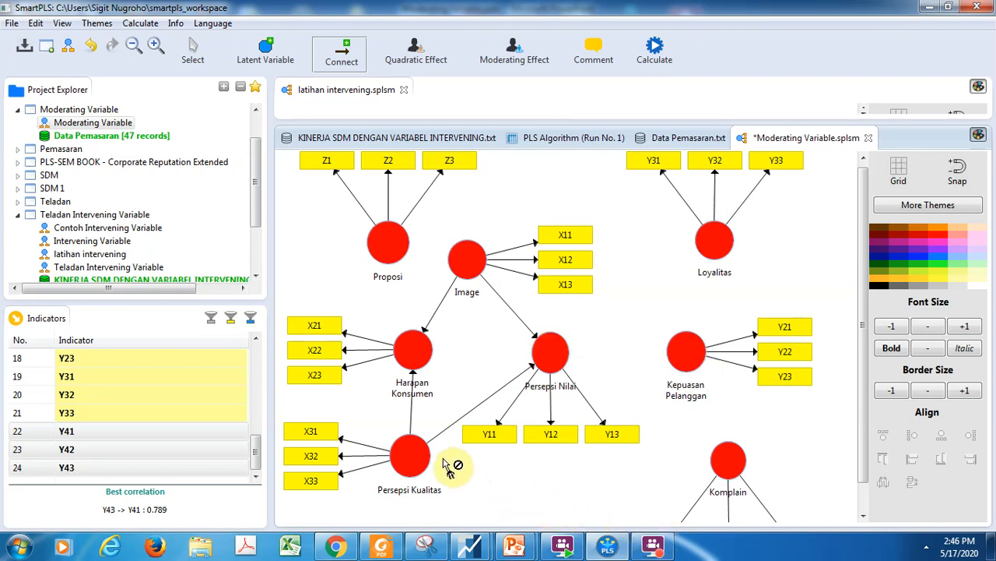
- Connect Persepsi Kualitas, Image and Persepsi Nilai to Kepuasan Pelanggan, and Kepuasan Pelanggan to Loyalitas and Komplain
drag(424, 459, 676, 366)
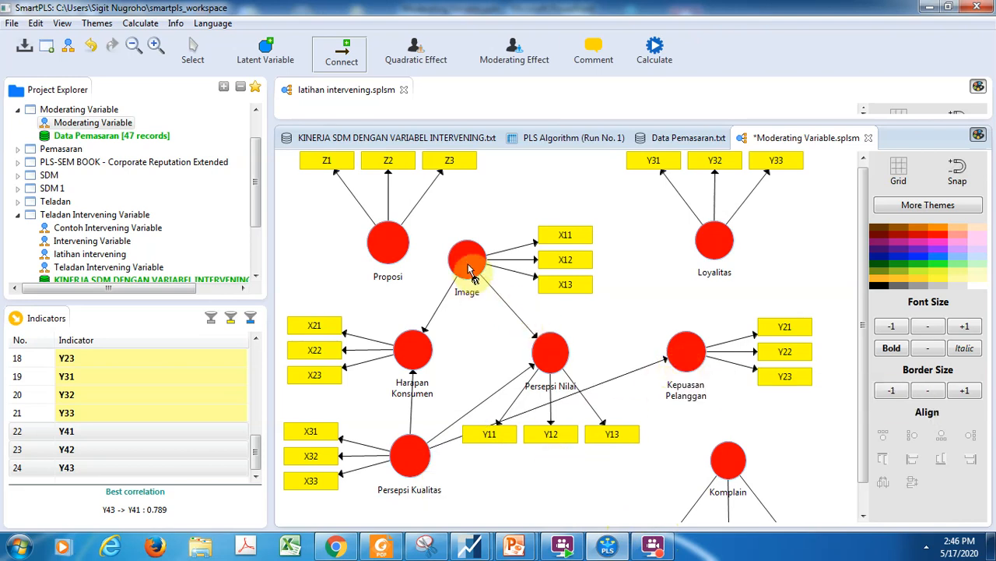
mouse_move(470, 269)
drag(469, 268, 677, 358)
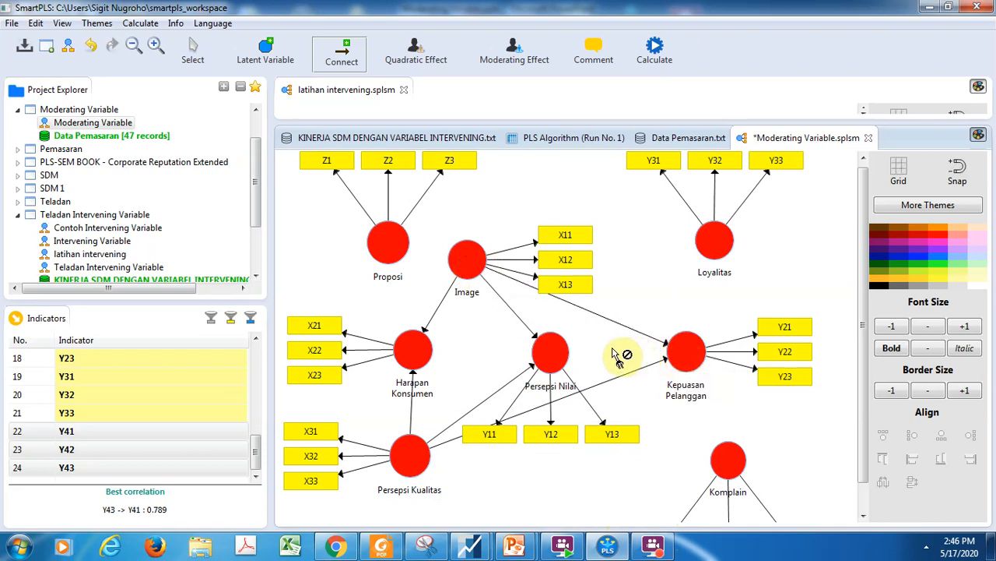
drag(556, 347, 683, 358)
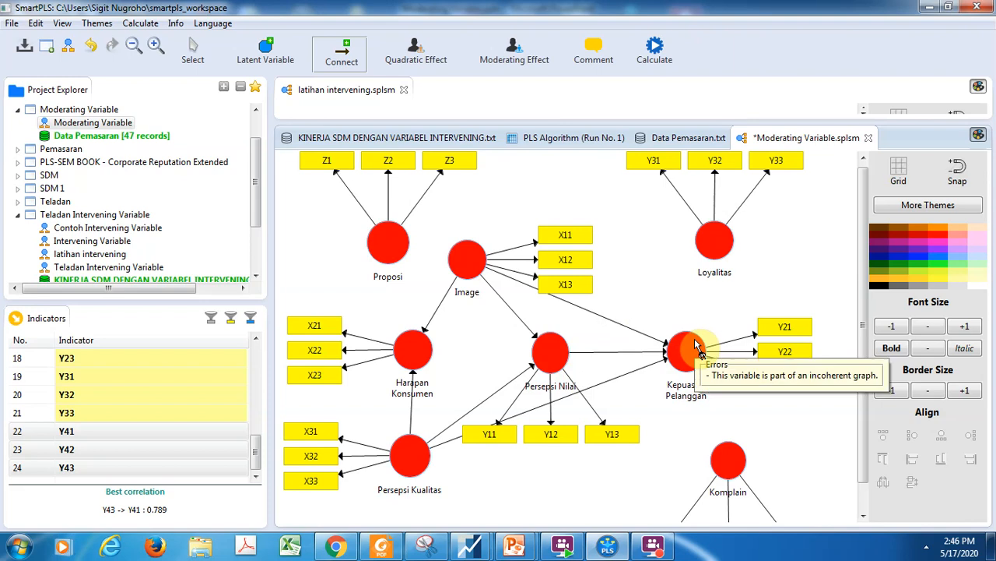
drag(698, 347, 712, 250)
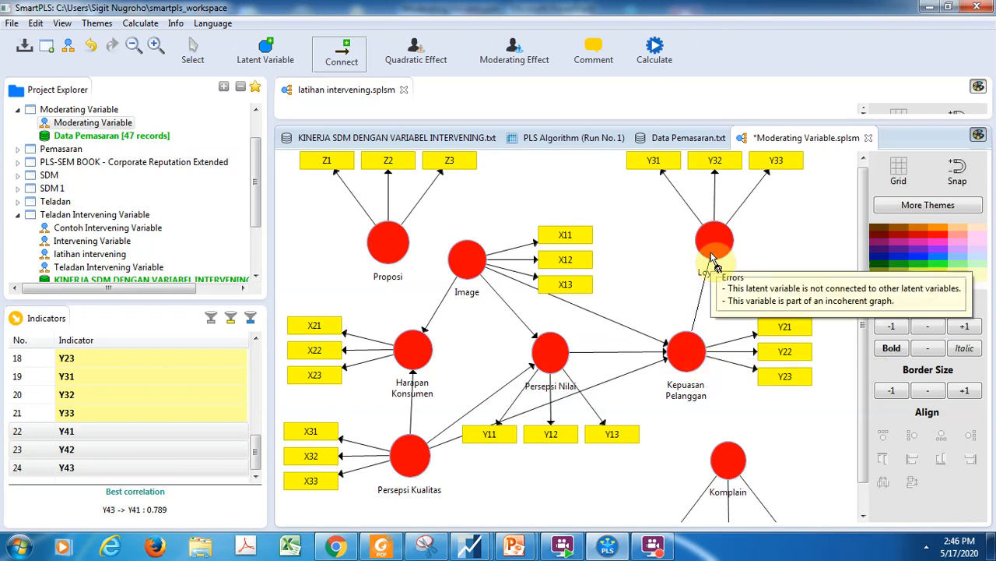
drag(685, 347, 728, 457)
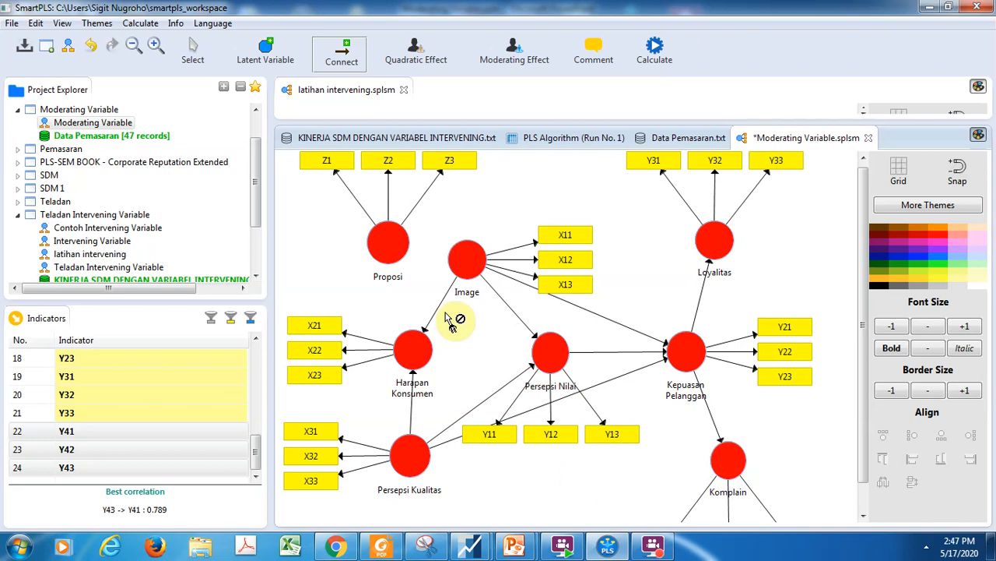
right_click(387, 253)
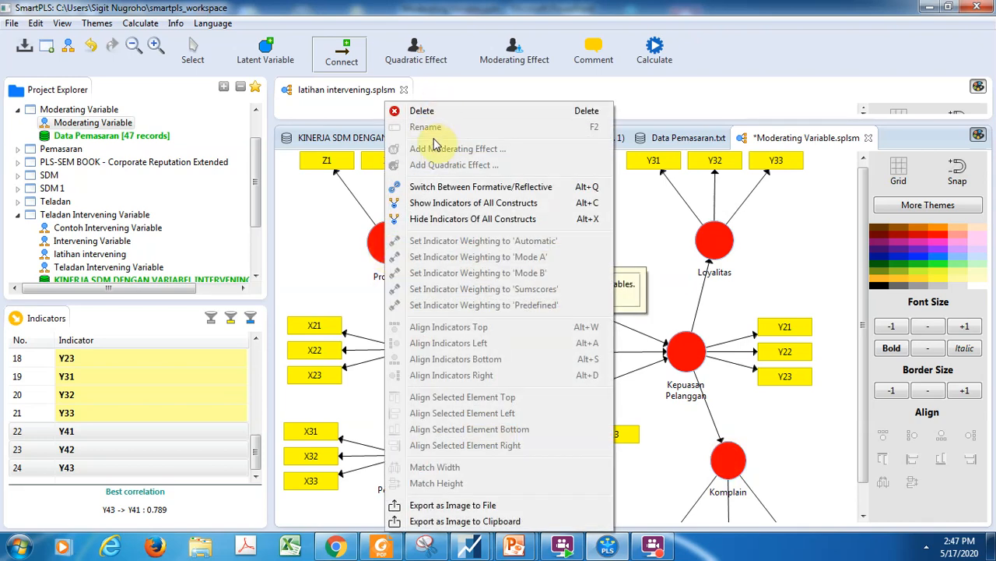
click(382, 272)
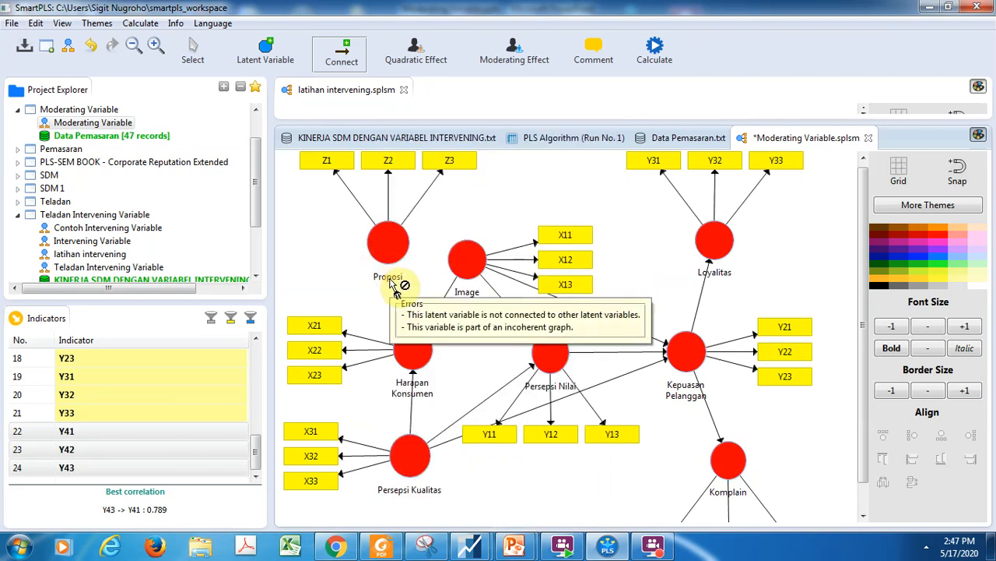
right_click(394, 285)
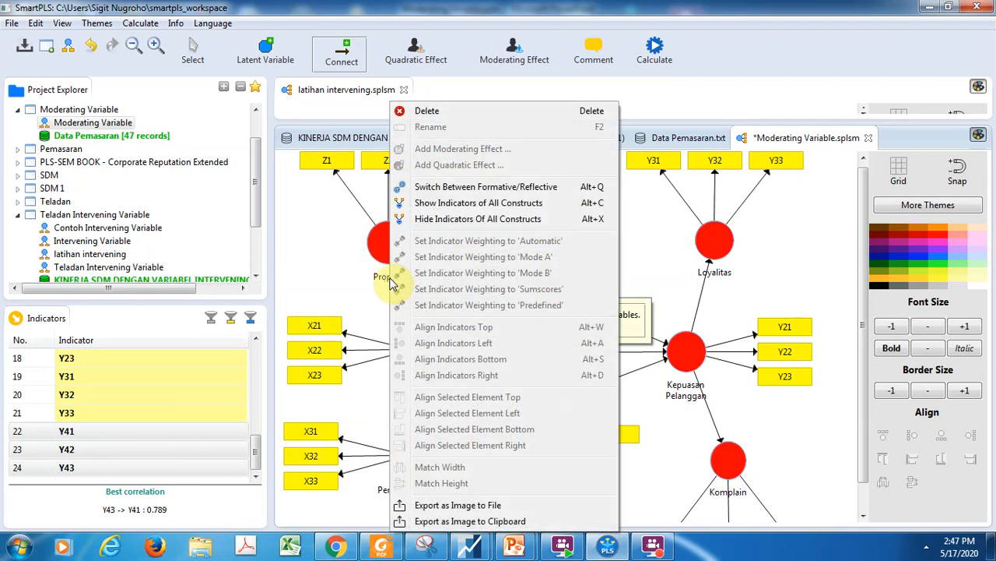
click(433, 114)
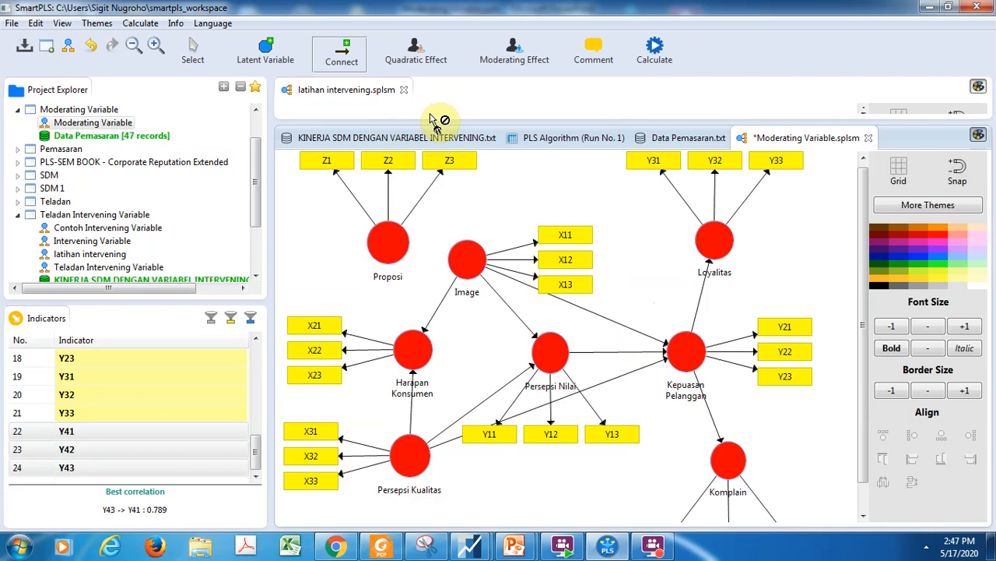
click(390, 278)
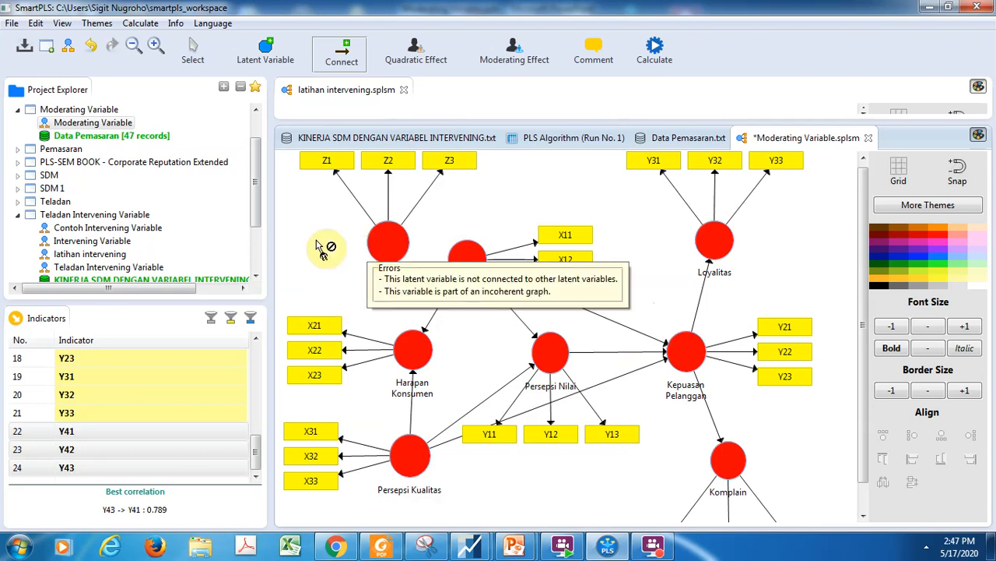
- Connect Proposi to Image with a path arrow and run the PLS Algorithm with Path weighting, 300 maximum iterations and stop criterion 7
click(348, 56)
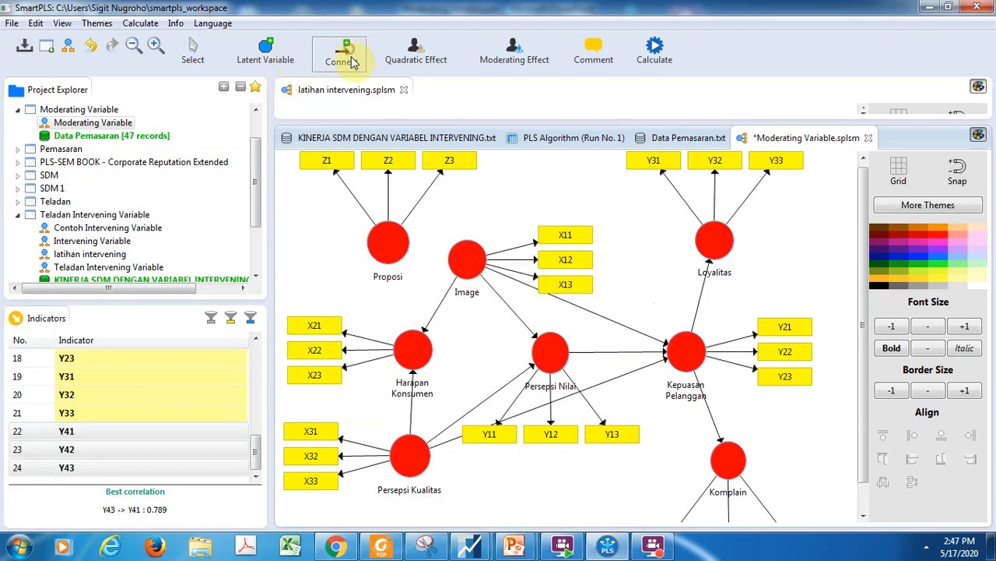
drag(393, 253, 457, 265)
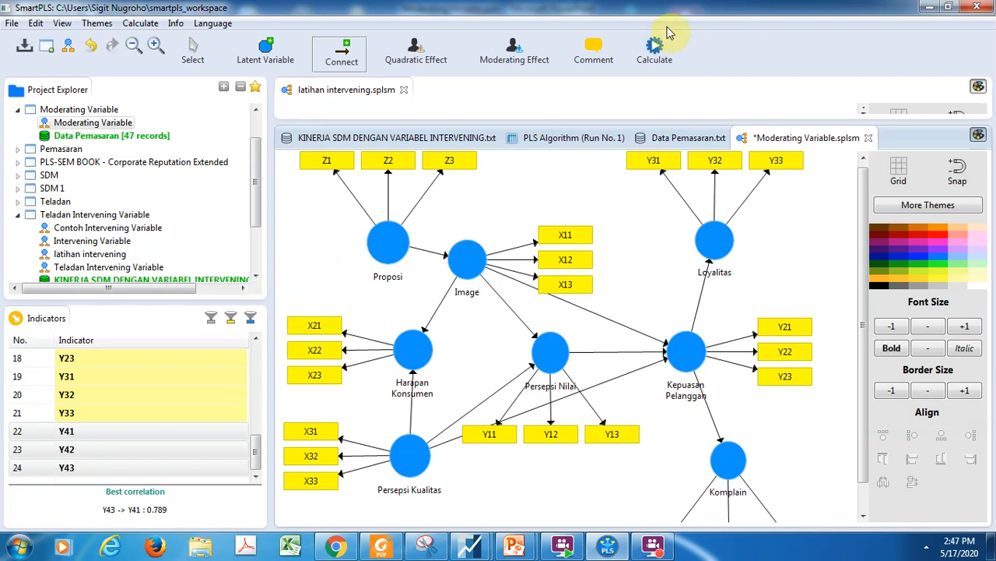
click(654, 49)
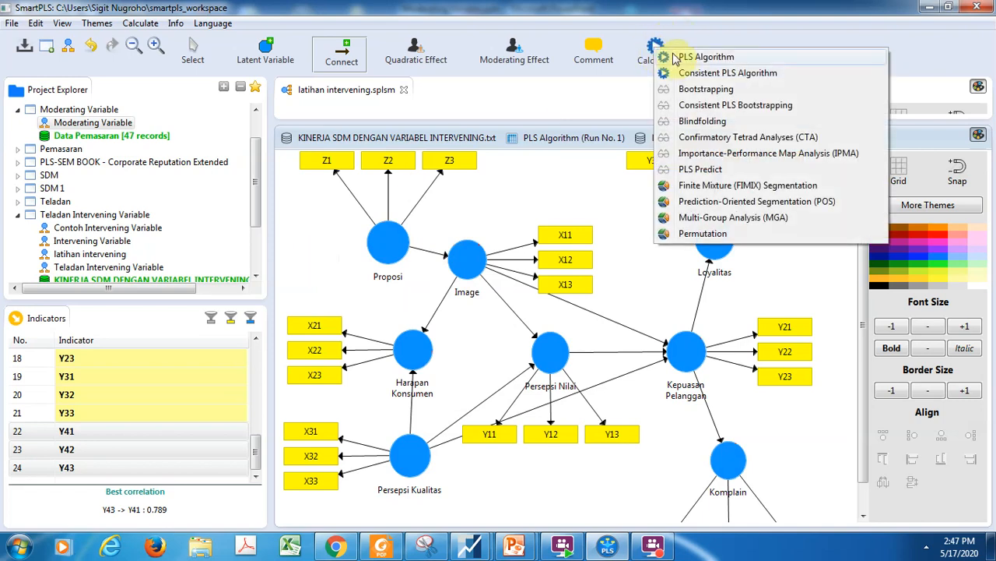
click(701, 56)
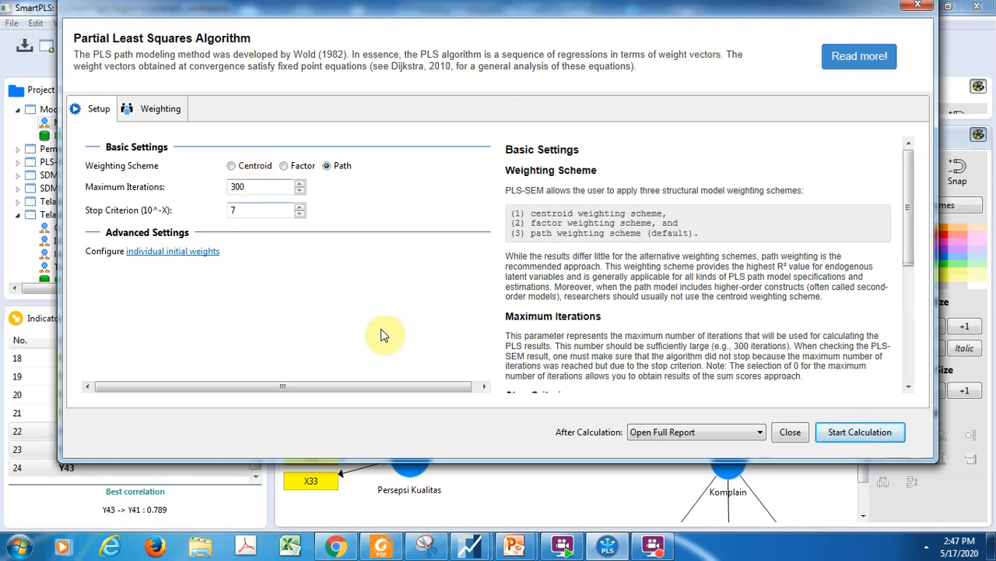
click(860, 434)
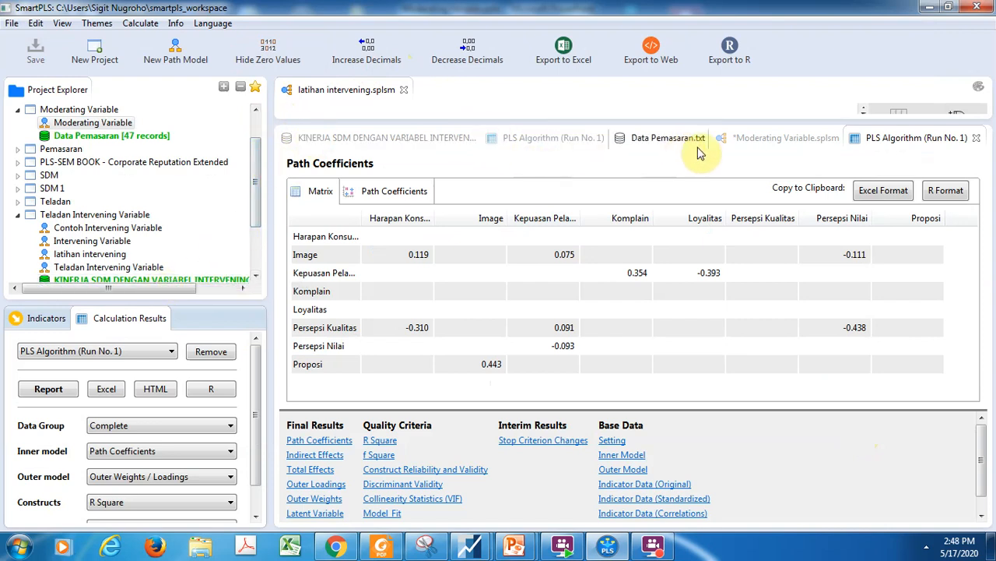
- Return to the Moderating Variable model down to the Komplain indicators and place it side by side with the PLS Algorithm report
click(787, 142)
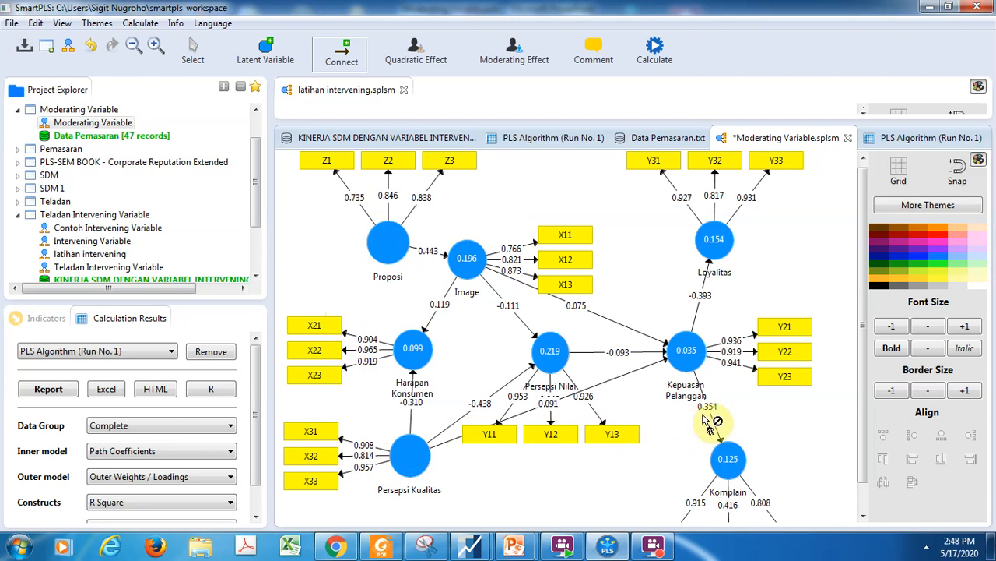
drag(866, 407, 865, 459)
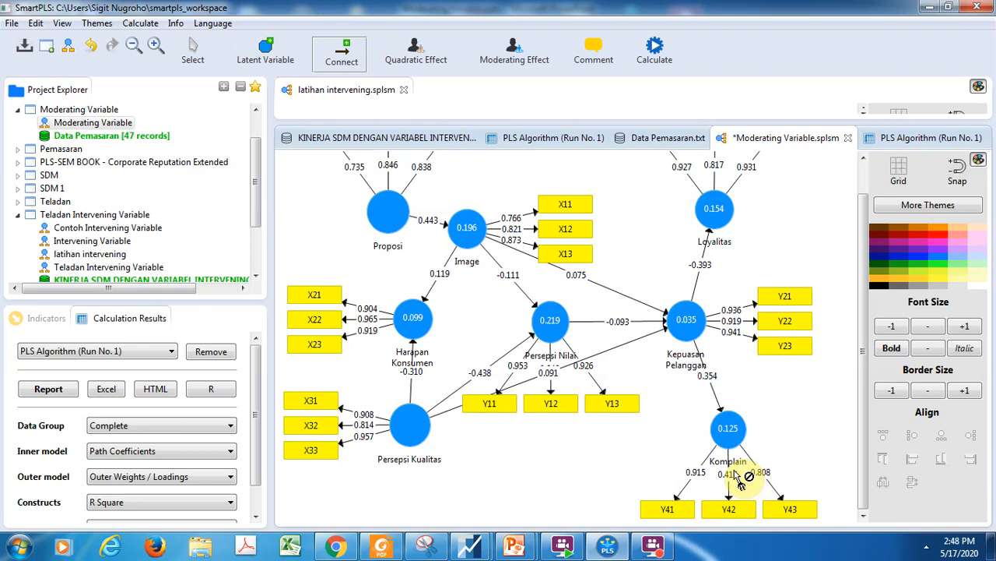
drag(797, 140, 852, 191)
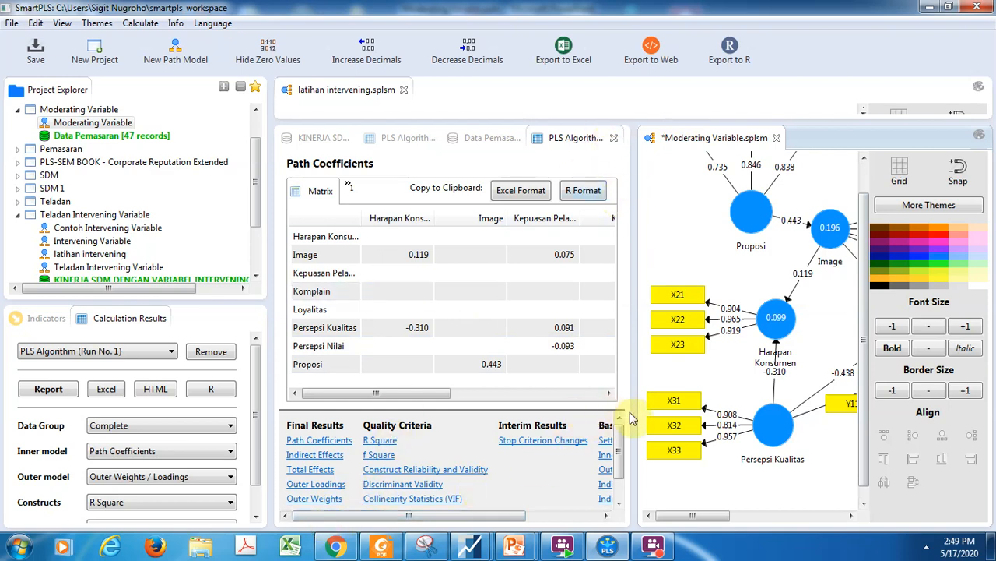
drag(621, 436, 620, 474)
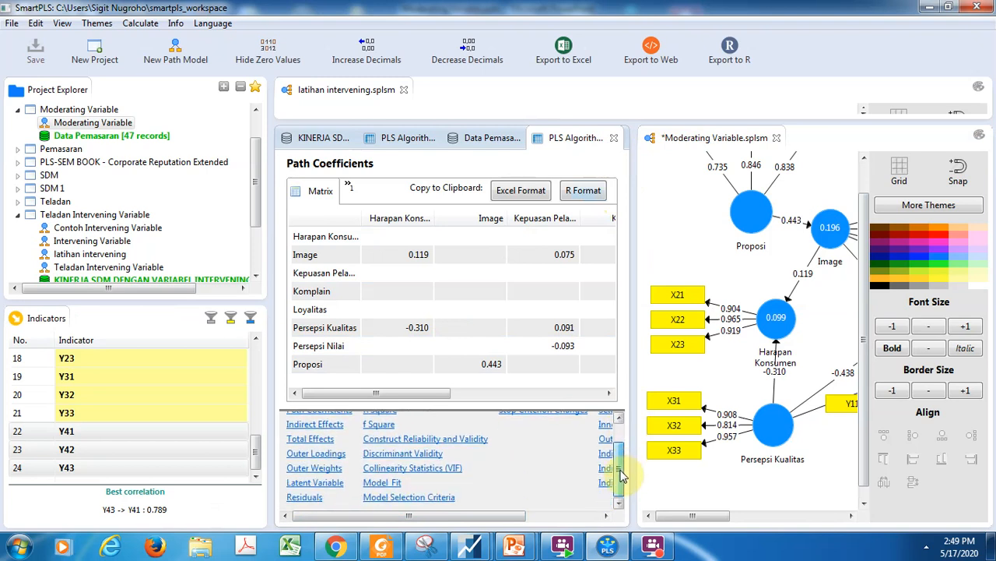
right_click(596, 516)
click(589, 516)
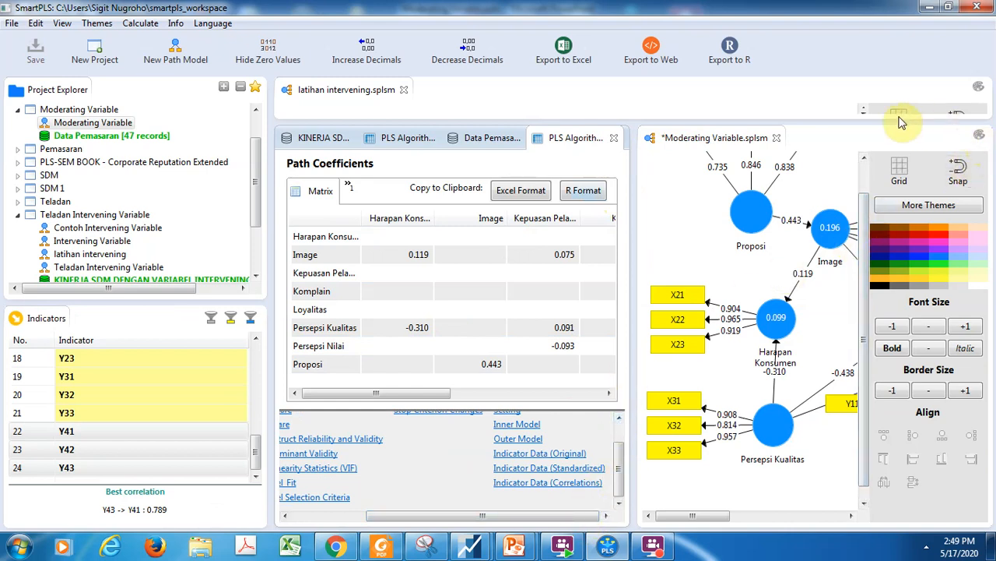
click(983, 88)
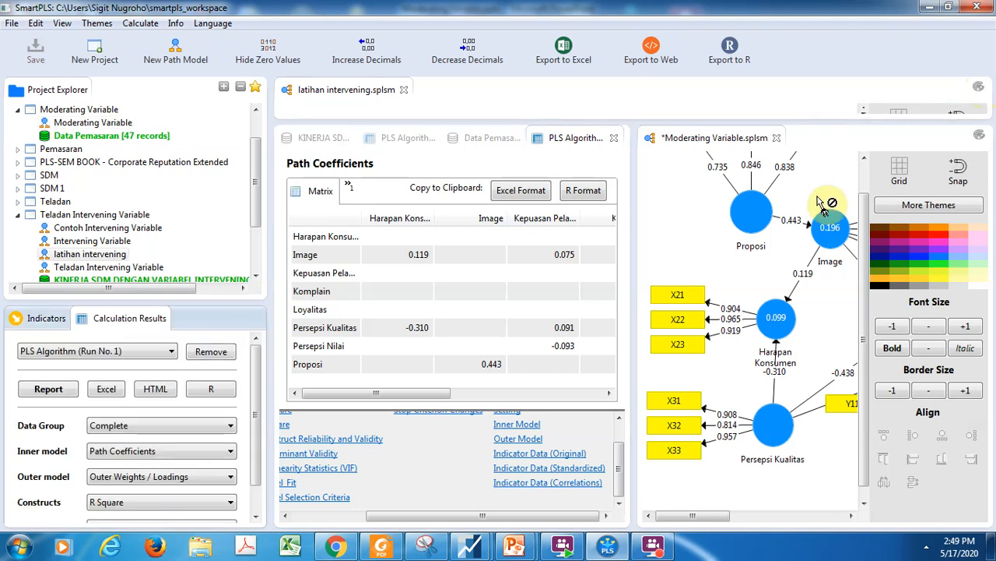
click(703, 264)
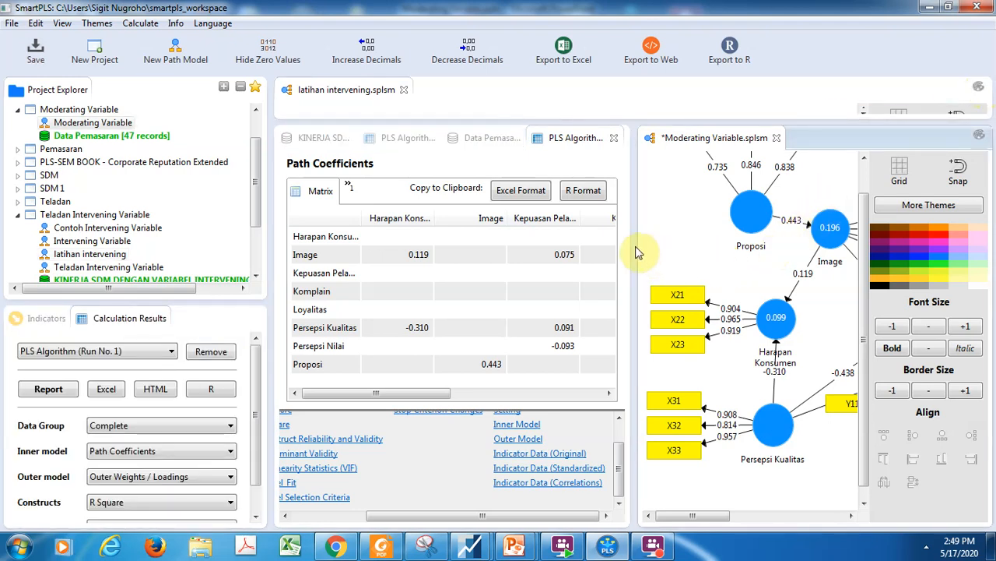
- Widen the model diagram's pane to view its path coefficients, and restore the roughly even split with the report
drag(633, 242, 297, 288)
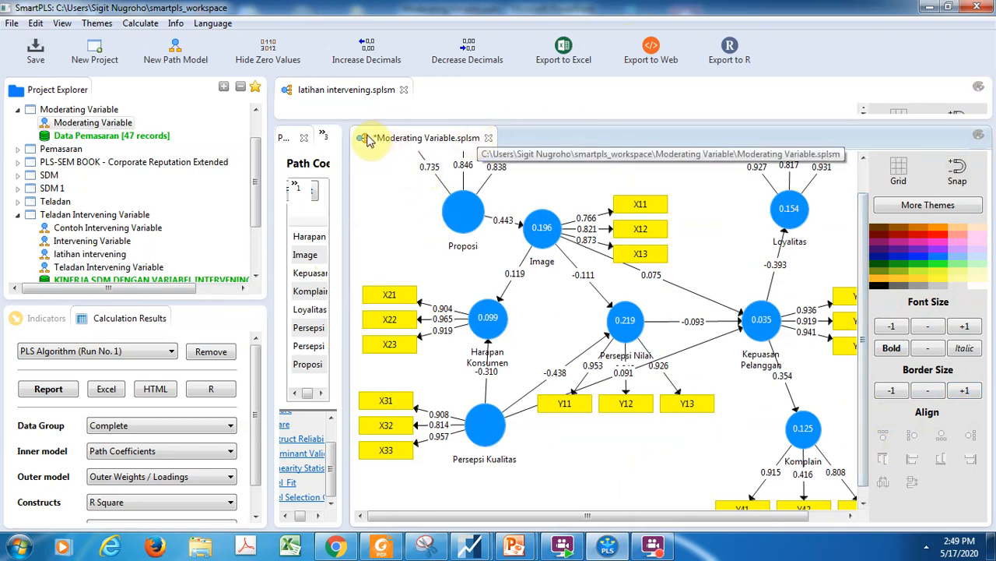
click(323, 136)
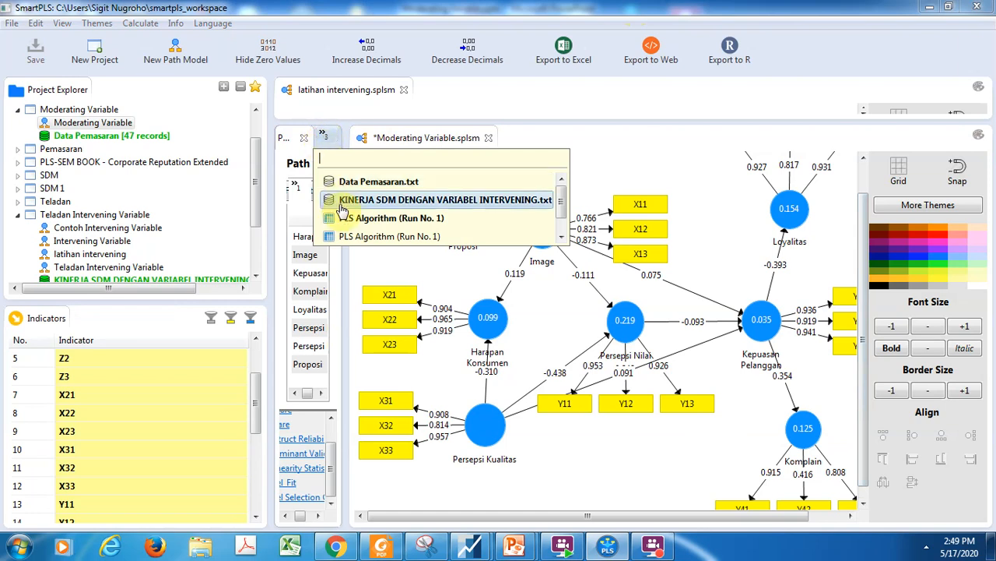
click(324, 349)
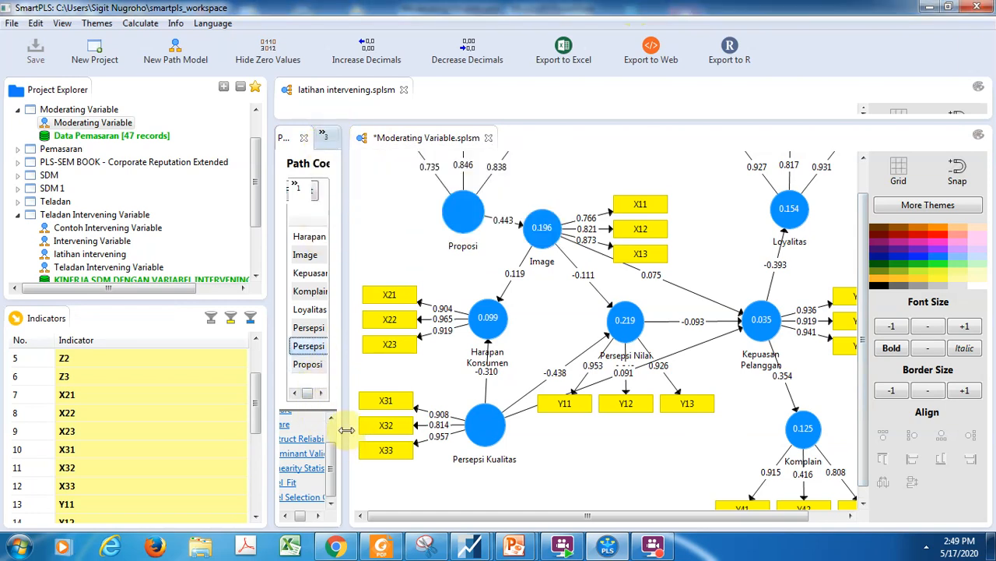
drag(345, 427, 636, 413)
- View the Path Coefficients and Indirect Effects tables among the report's final results
drag(600, 477, 598, 439)
drag(400, 517, 294, 519)
click(316, 441)
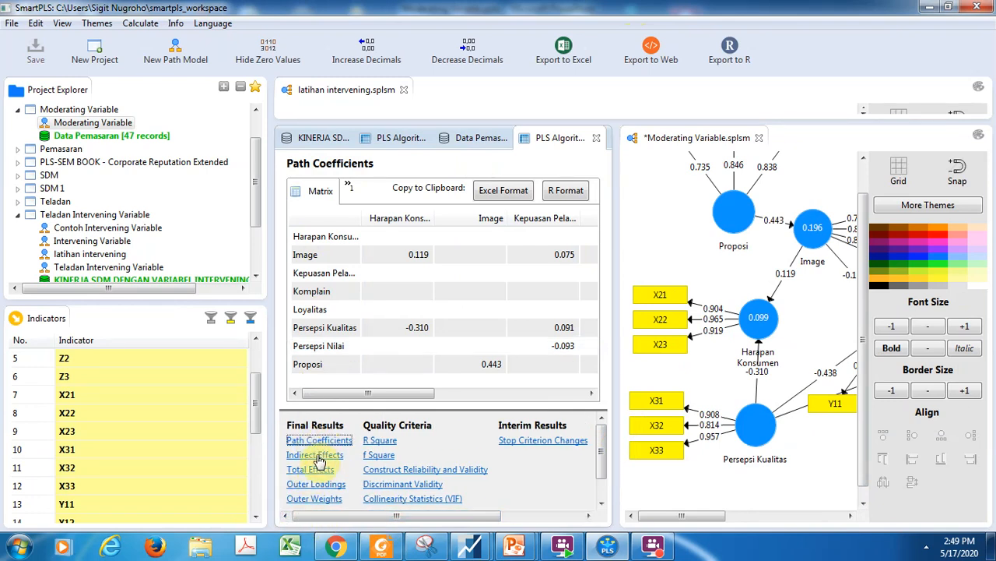
click(315, 456)
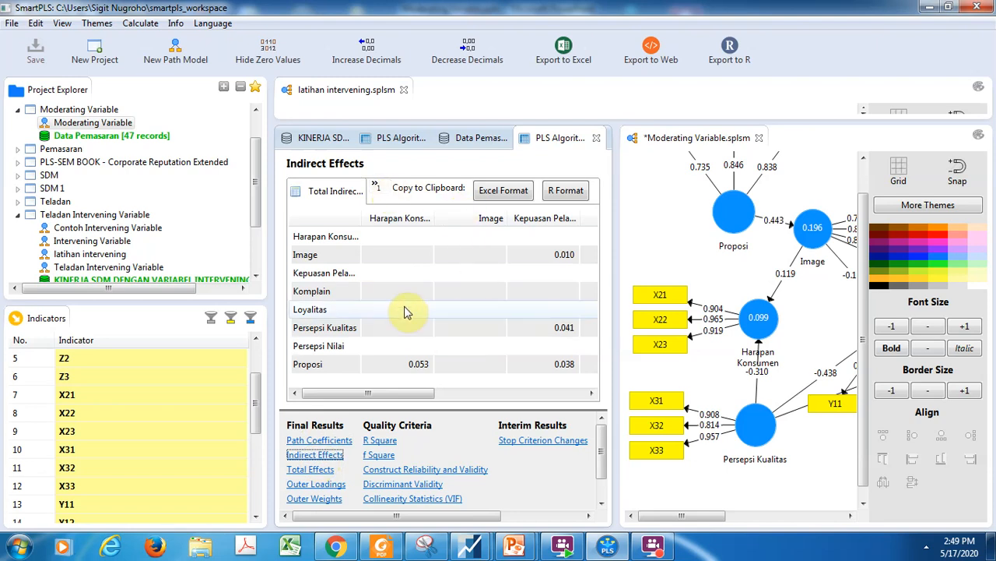
- Examine the Outer Loadings matrix down to the last indicators and across to the Komplain and Loyalitas columns
click(315, 486)
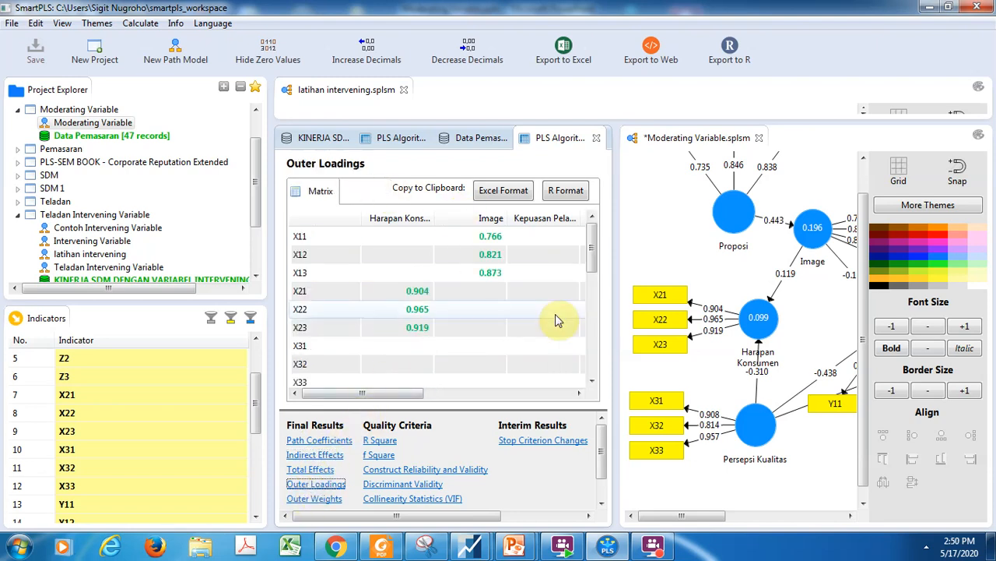
drag(592, 246, 598, 358)
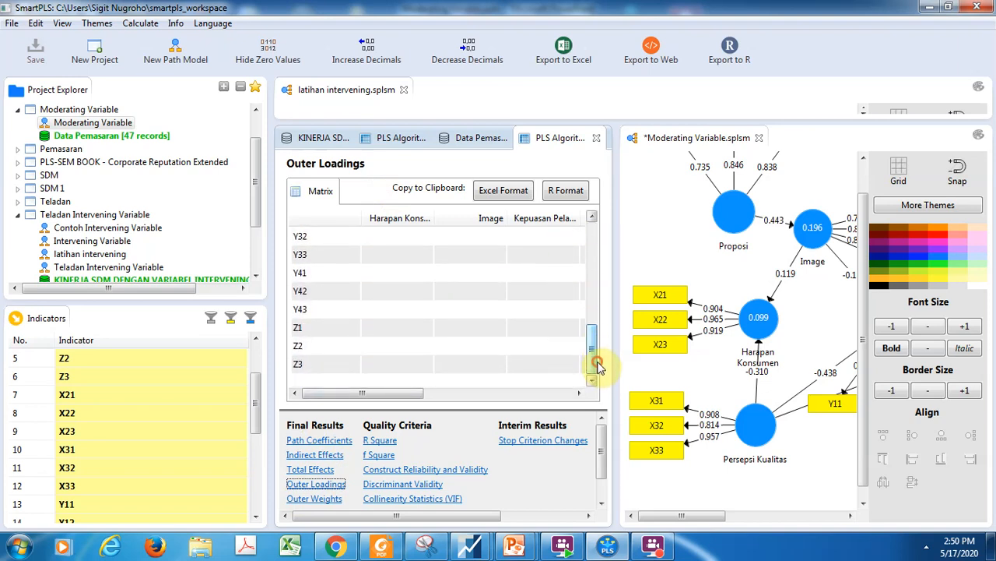
drag(394, 395, 471, 394)
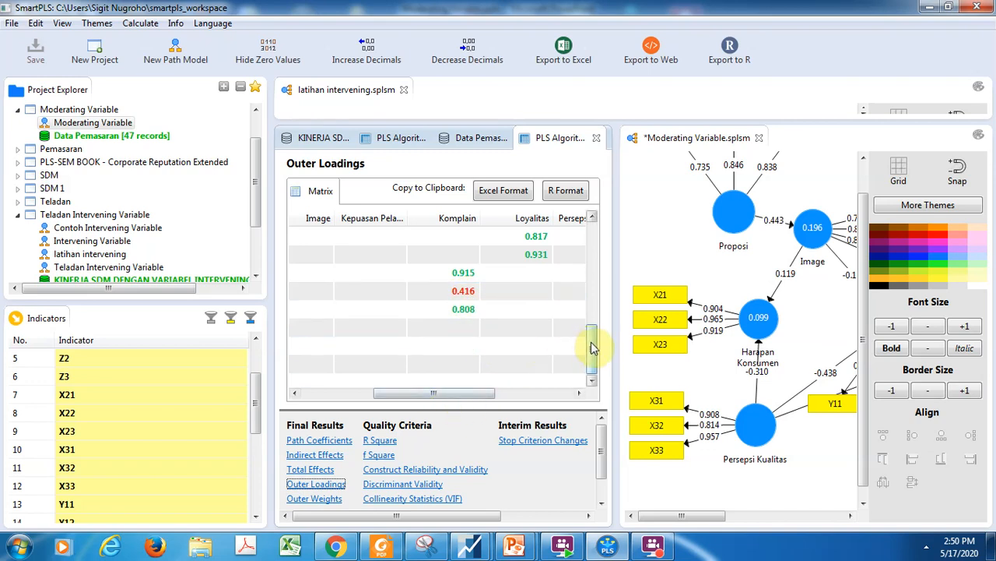
- Examine the Outer Weights matrix from X11 down to the last indicator, Z3
click(316, 499)
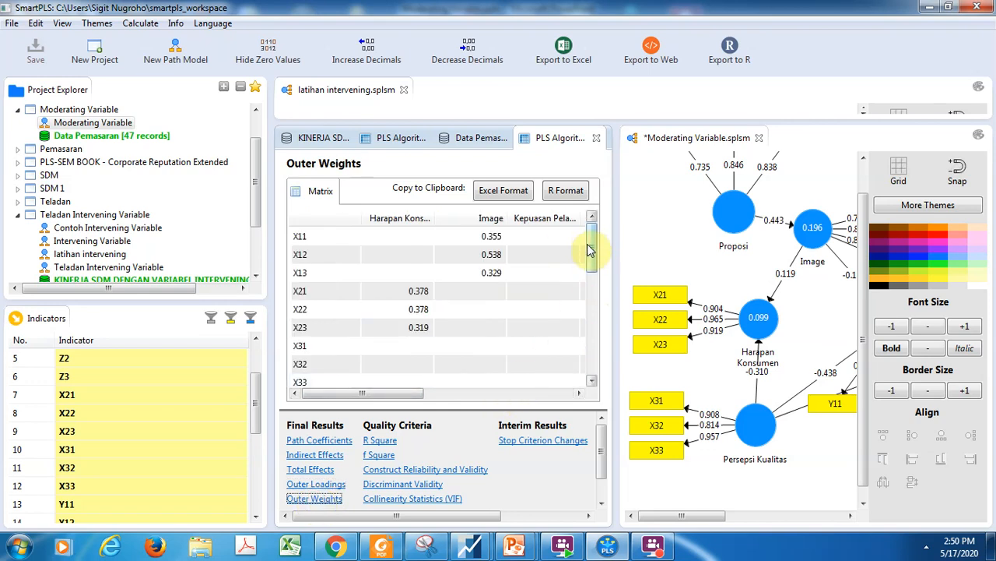
drag(588, 243, 590, 354)
drag(416, 393, 324, 390)
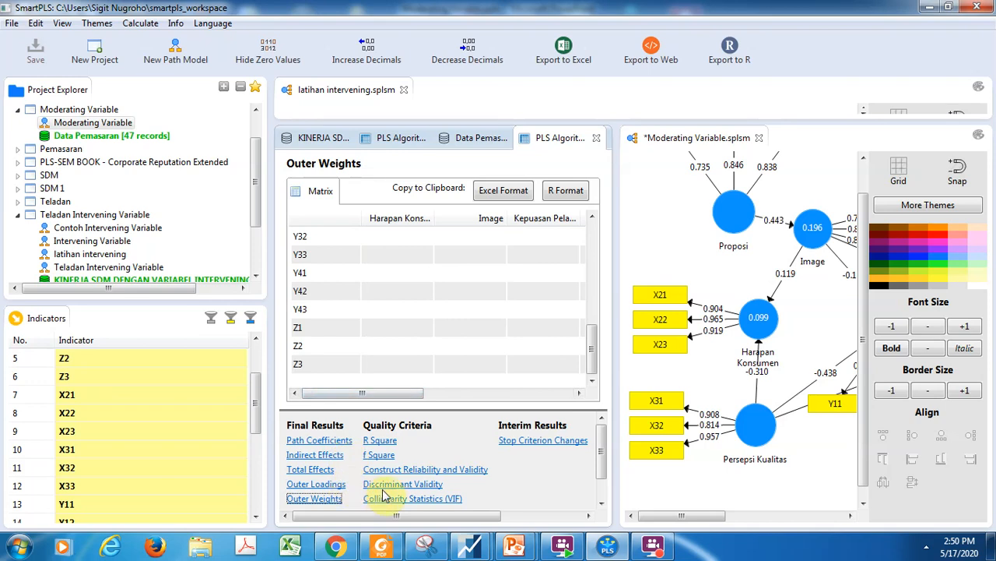
- View the Indirect Effects, Total Effects and Discriminant Validity tables in the report
click(314, 454)
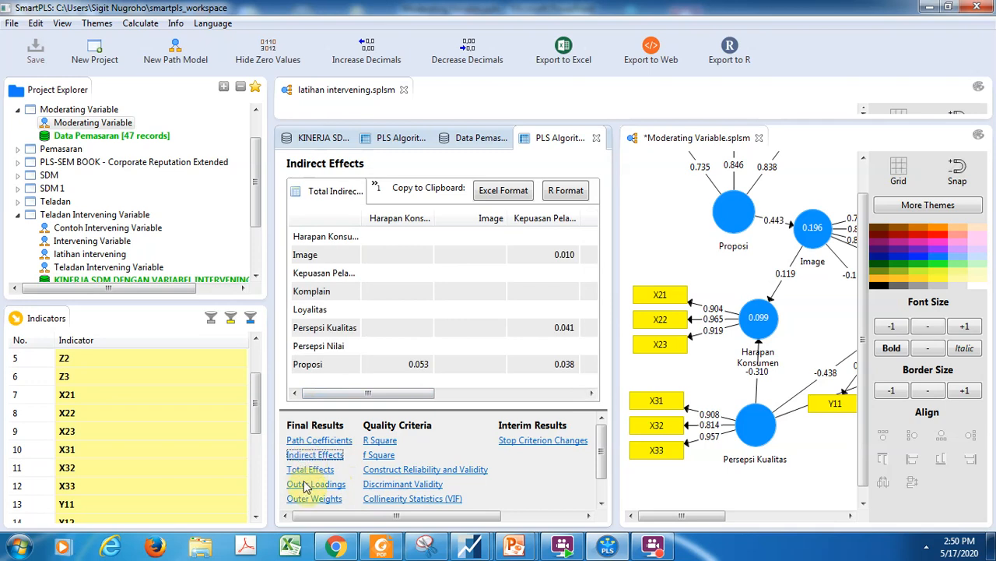
click(307, 469)
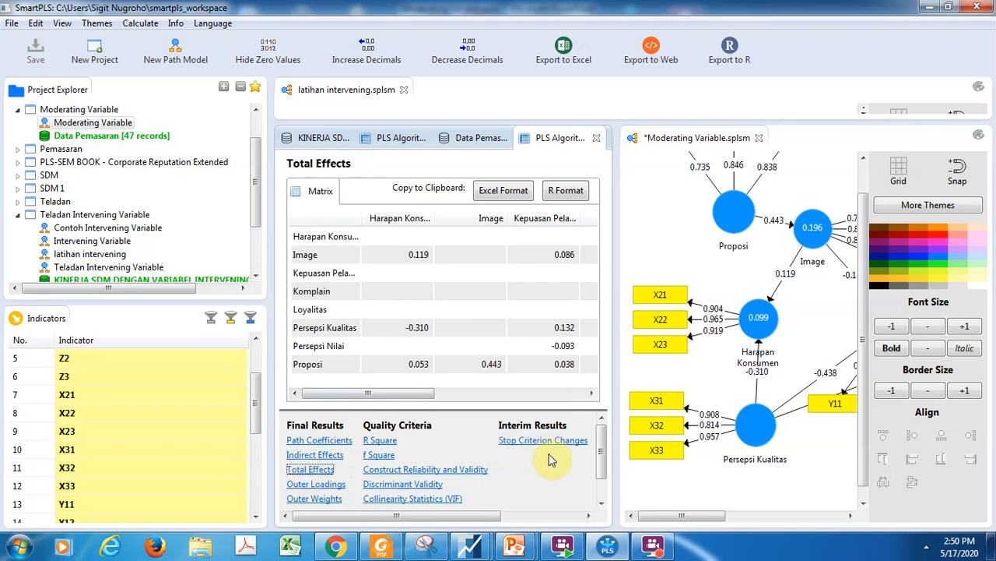
click(397, 484)
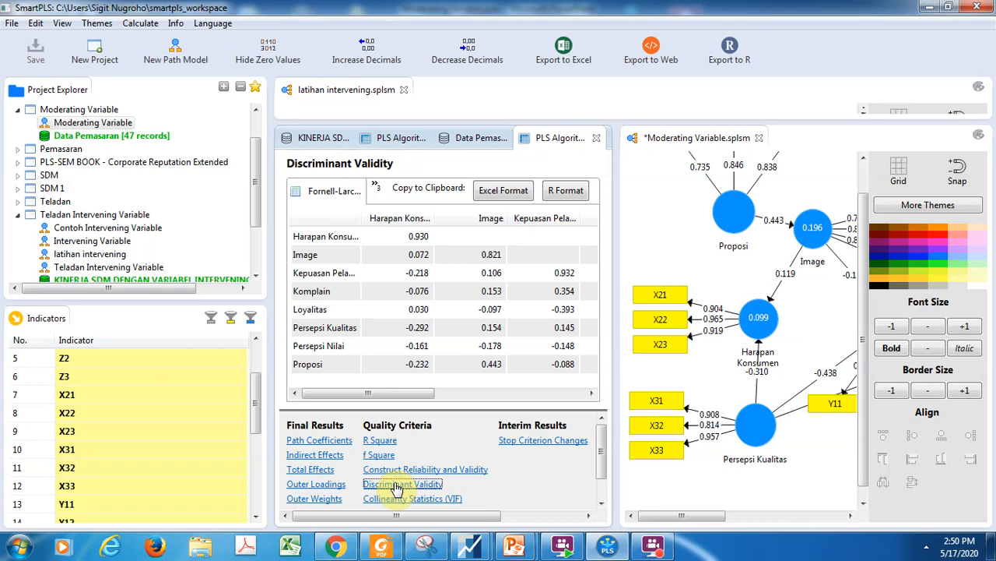
- Examine the outer VIF values of all indicators in the Collinearity Statistics (VIF) results
drag(599, 459, 592, 511)
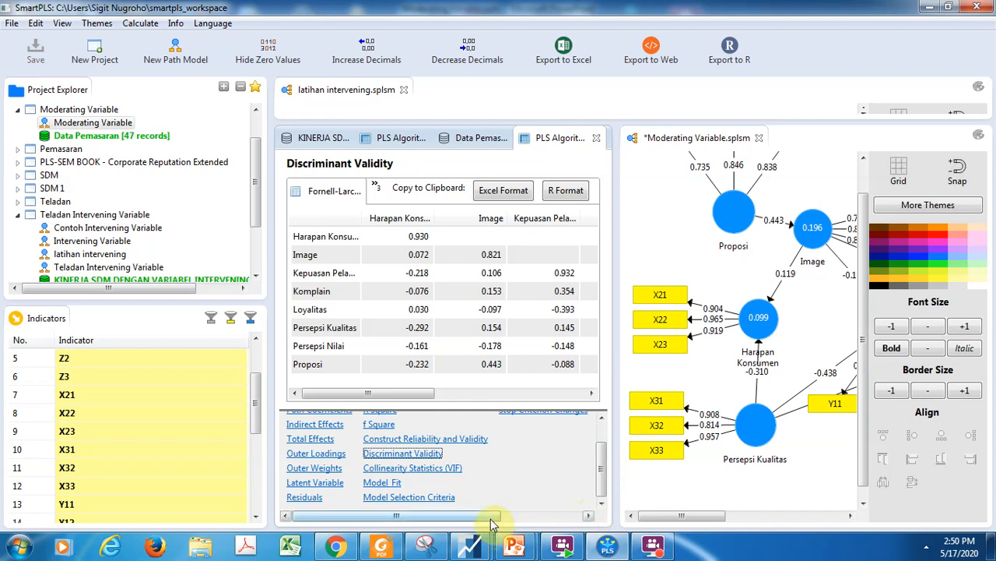
click(395, 470)
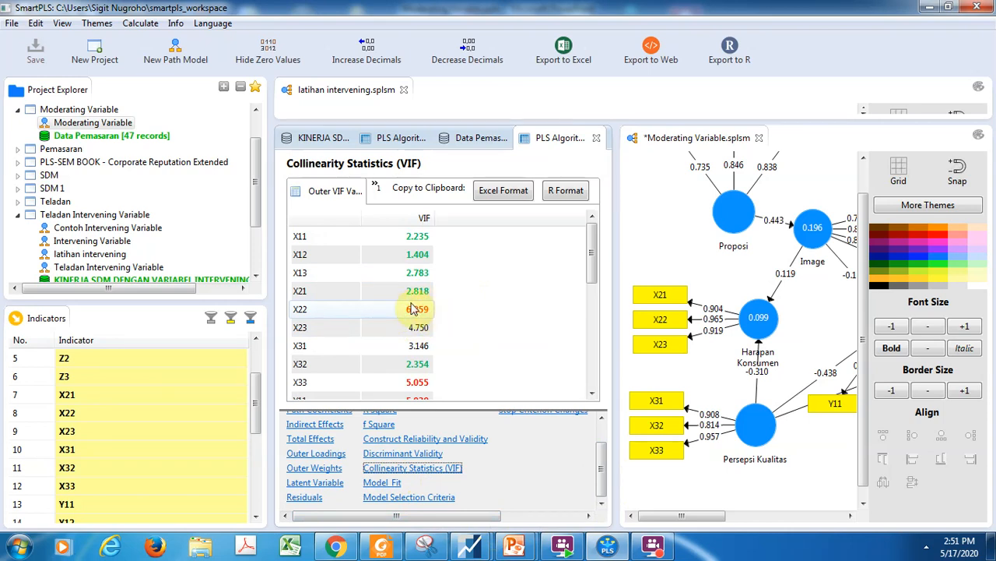
click(588, 289)
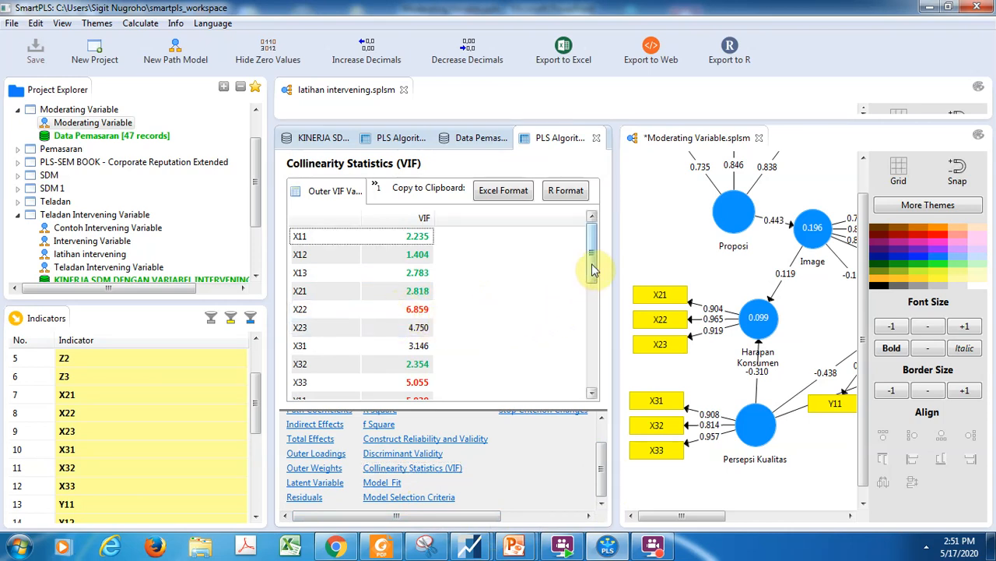
drag(592, 268, 591, 376)
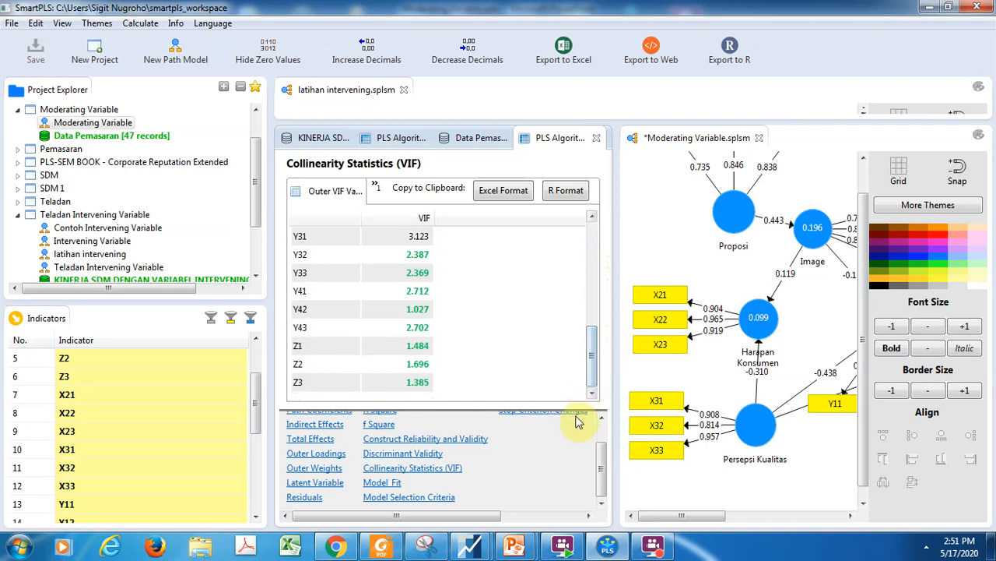
drag(591, 367, 592, 322)
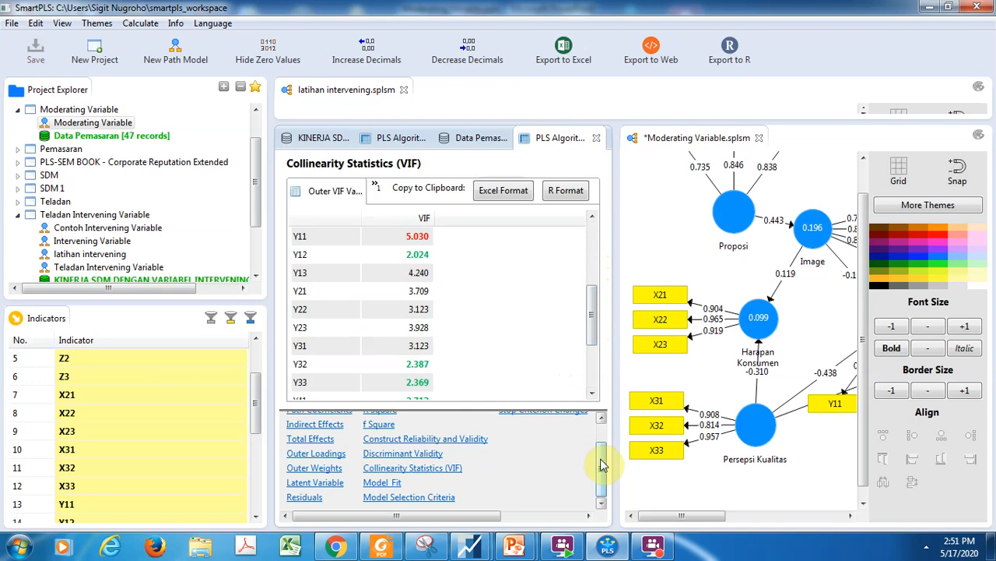
- View the Model_Fit summary and the Model Selection Criteria table, narrowing the project explorer to show more of the report
click(390, 485)
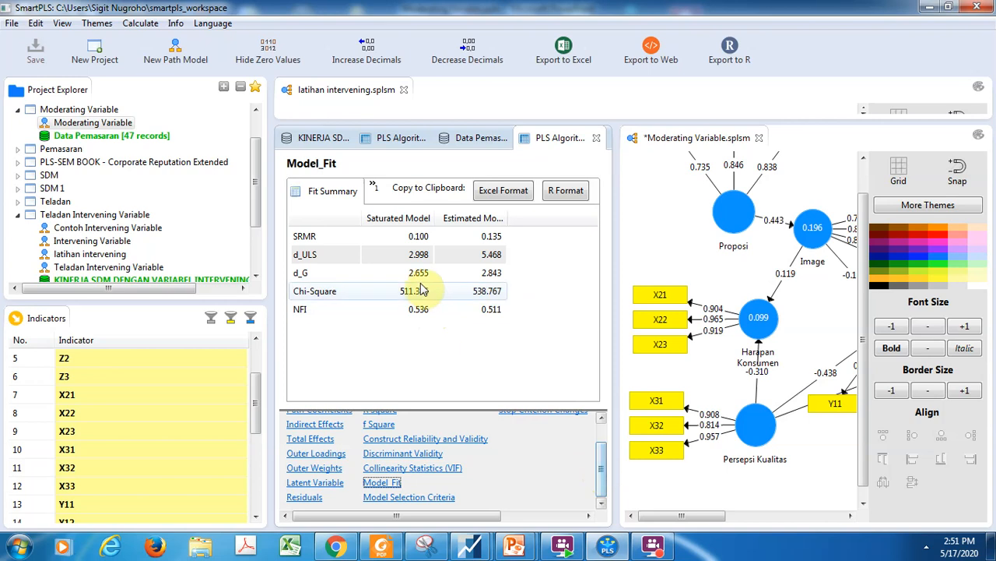
drag(599, 460, 600, 483)
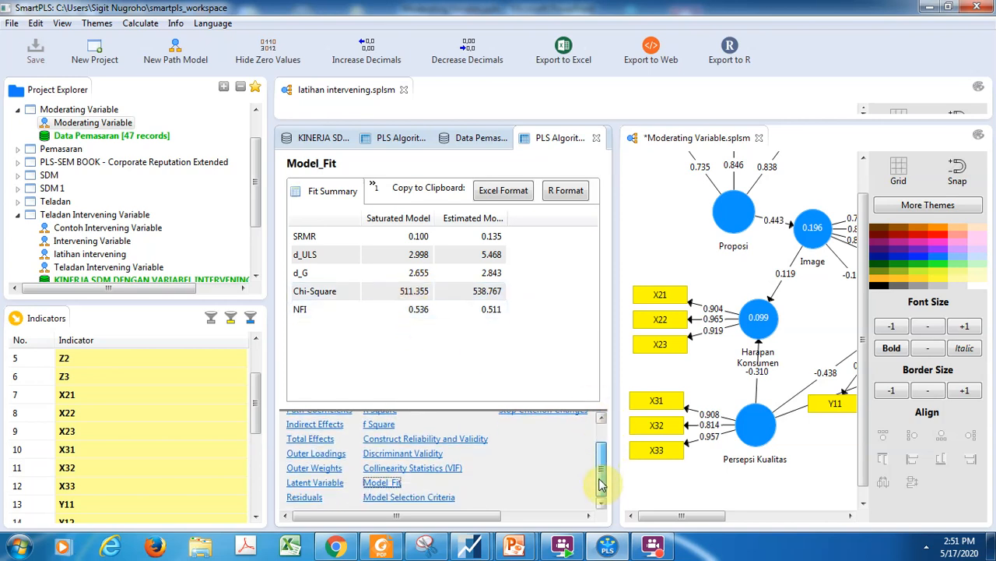
click(428, 498)
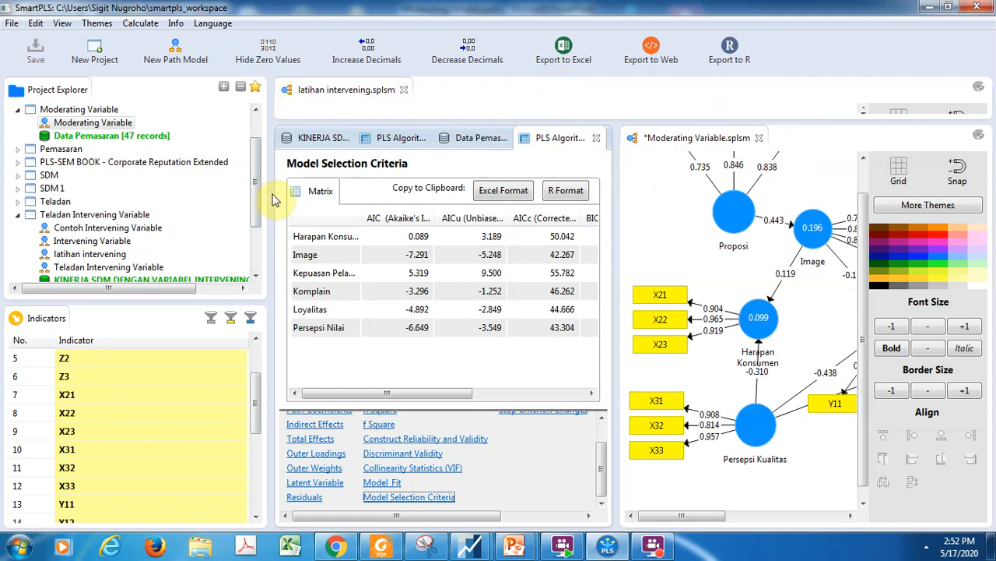
drag(269, 193, 194, 194)
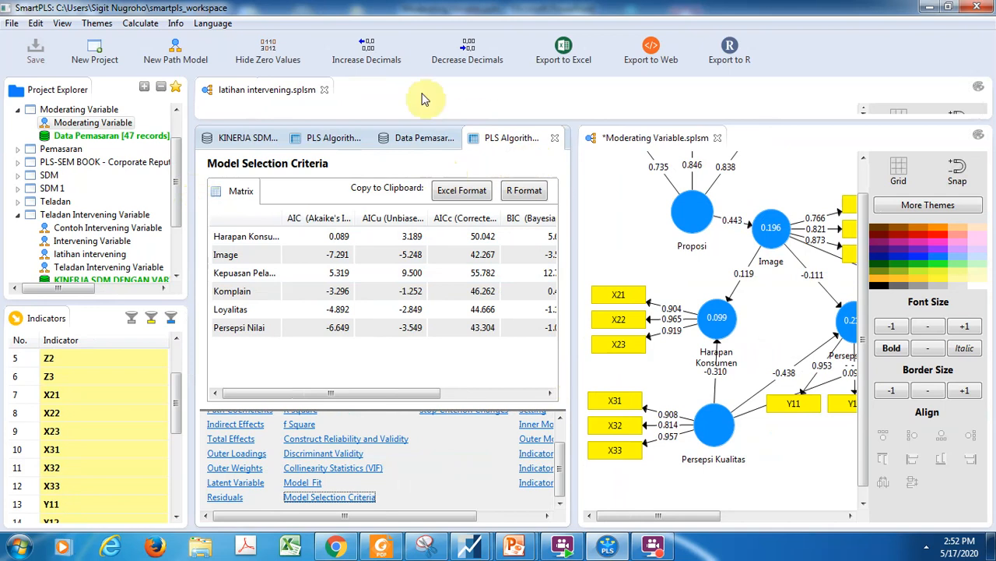
click(12, 23)
mouse_move(30, 22)
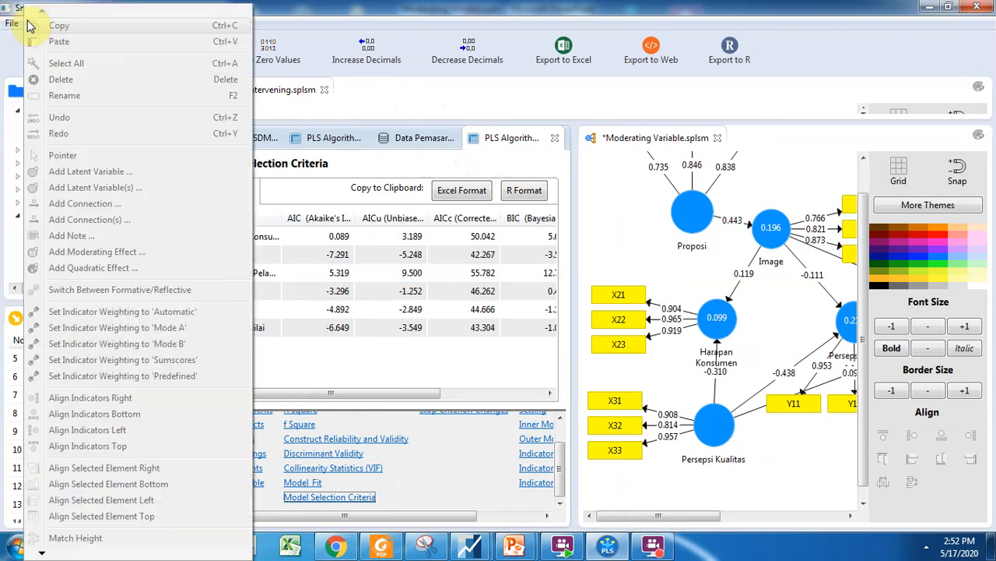
click(403, 103)
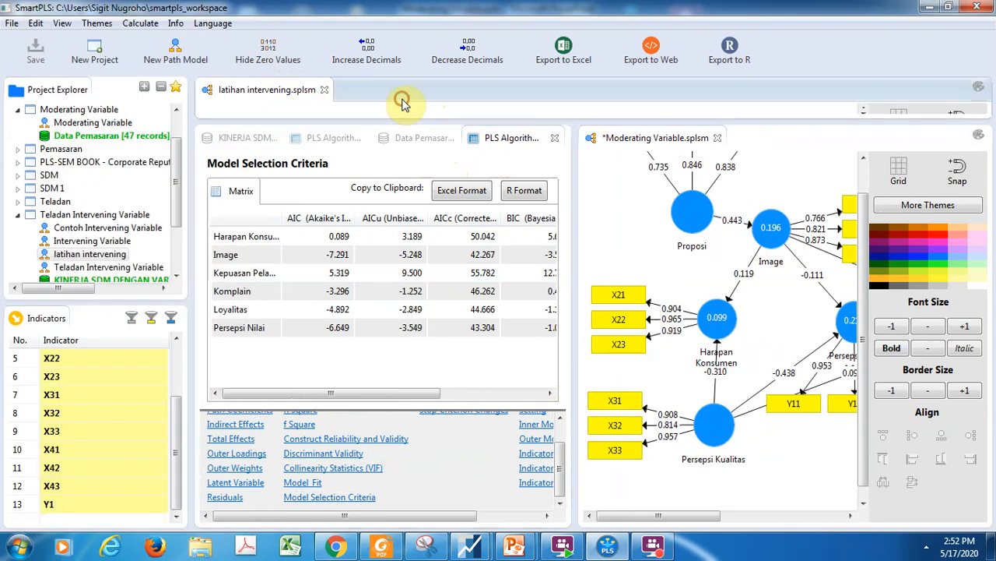
click(39, 24)
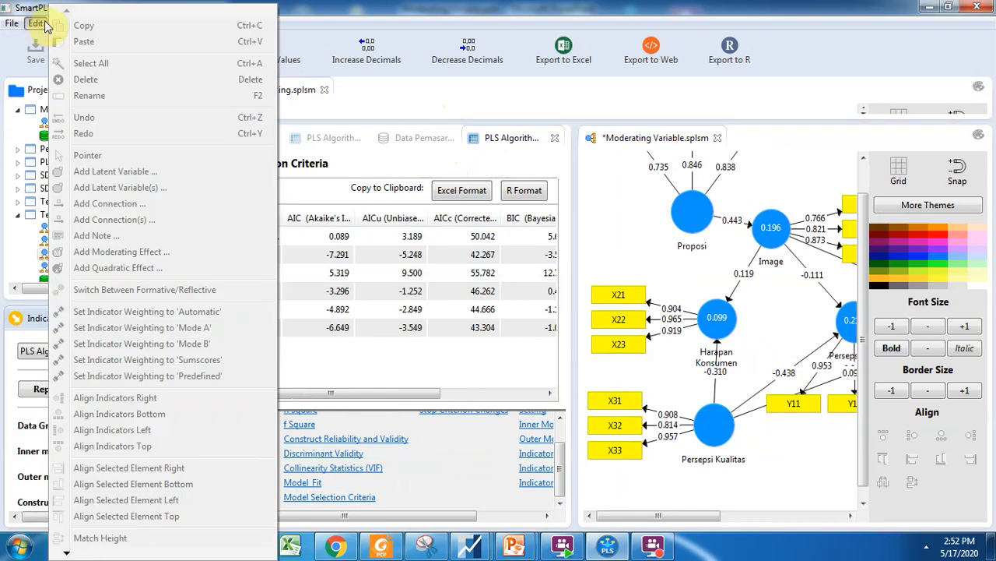
click(397, 158)
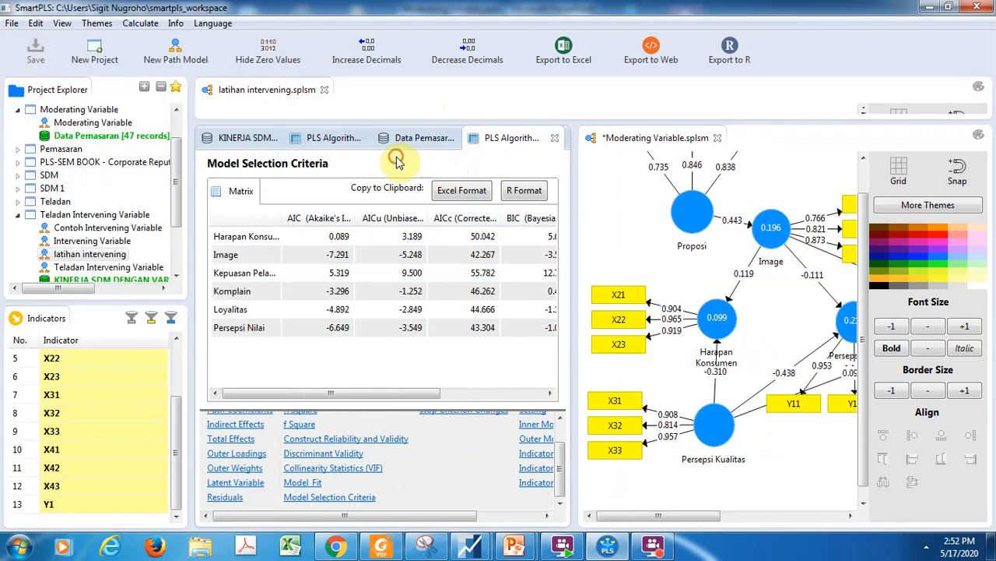
click(62, 24)
mouse_move(83, 27)
mouse_move(125, 28)
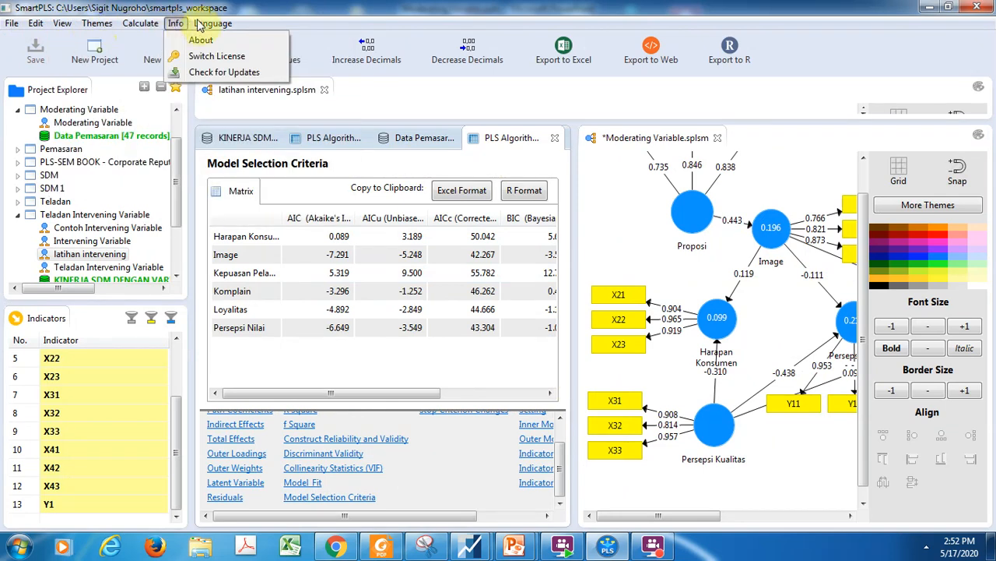
mouse_move(208, 26)
click(517, 159)
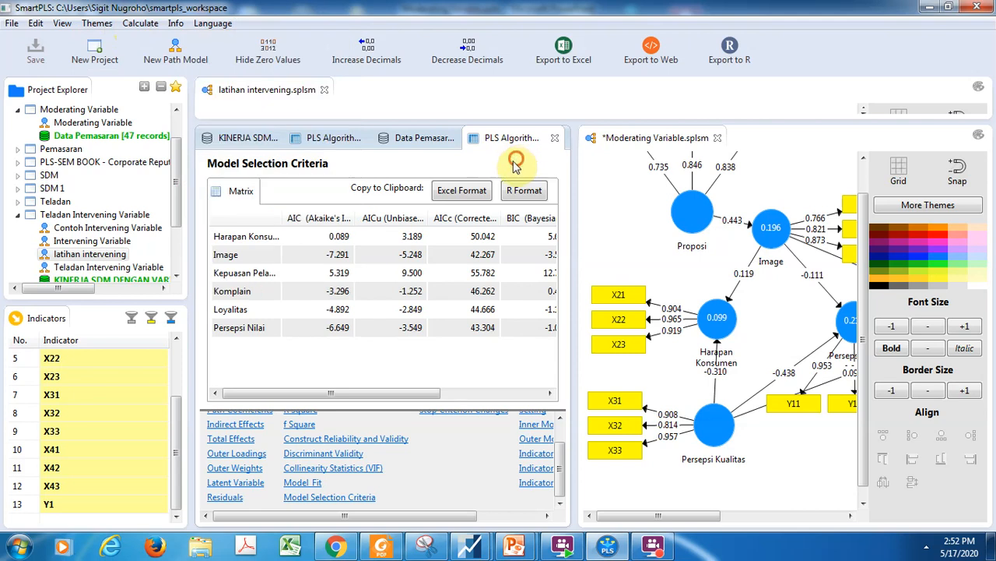
- View the open Data Pemasaran and KINERJA SDM data sets, and return to the Model Selection Criteria report
click(403, 138)
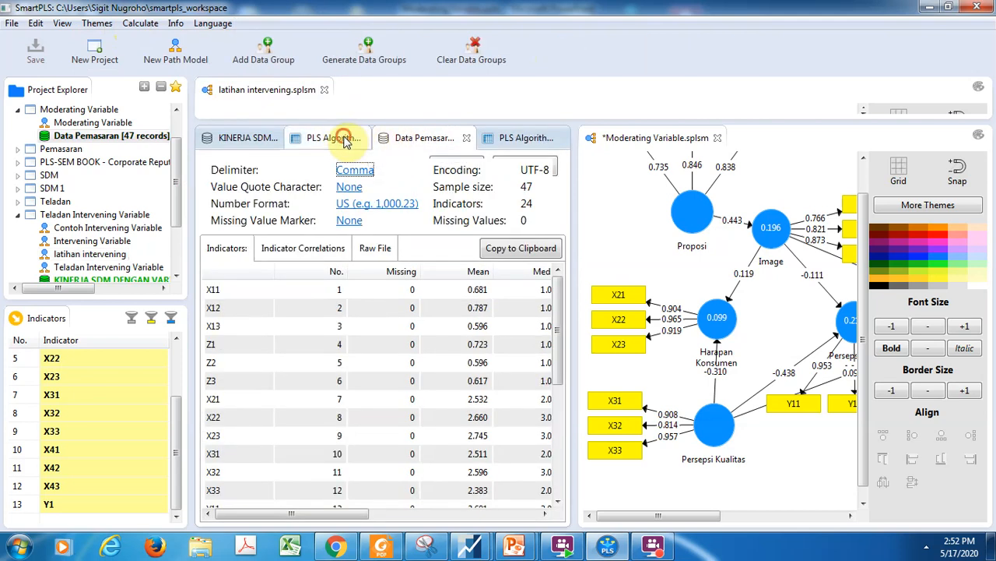
click(342, 138)
click(233, 138)
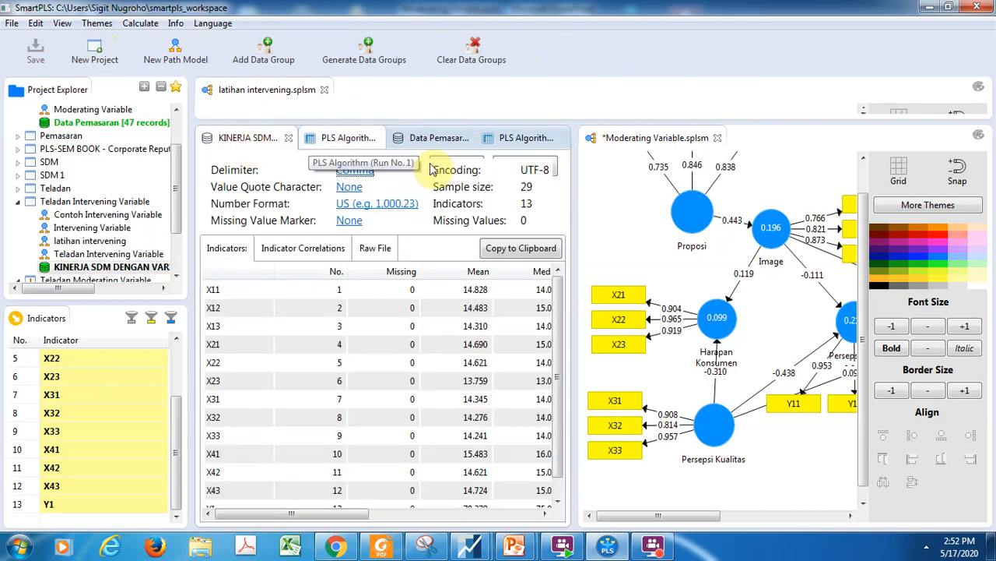
click(528, 140)
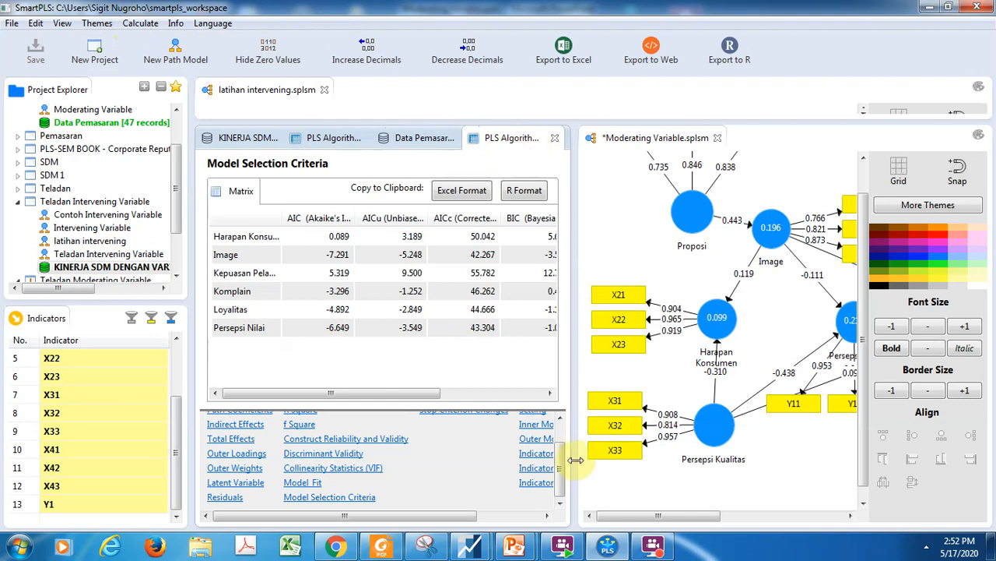
- Close the PLS Algorithm report that shows the Model Selection Criteria
right_click(545, 514)
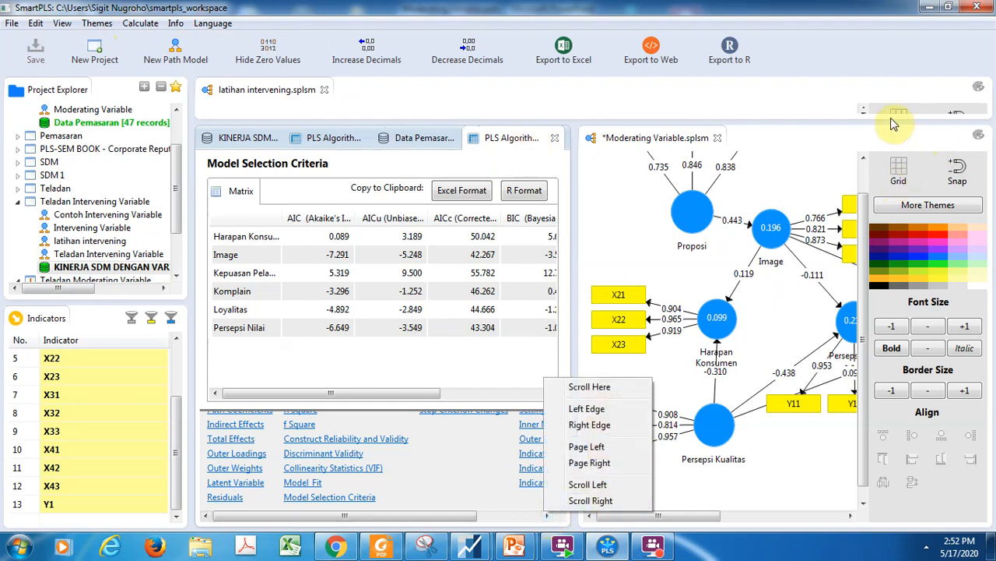
click(767, 504)
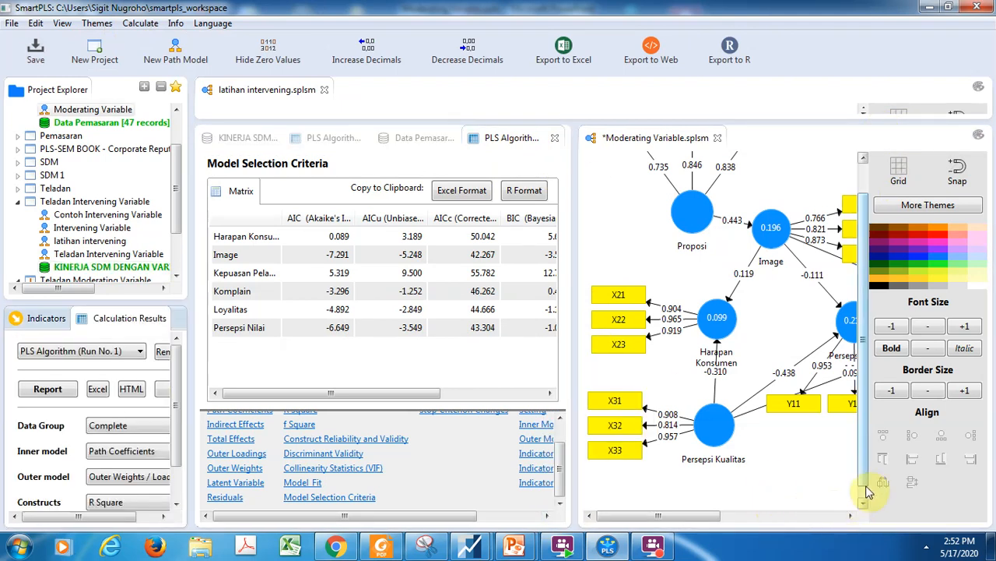
drag(687, 516, 884, 495)
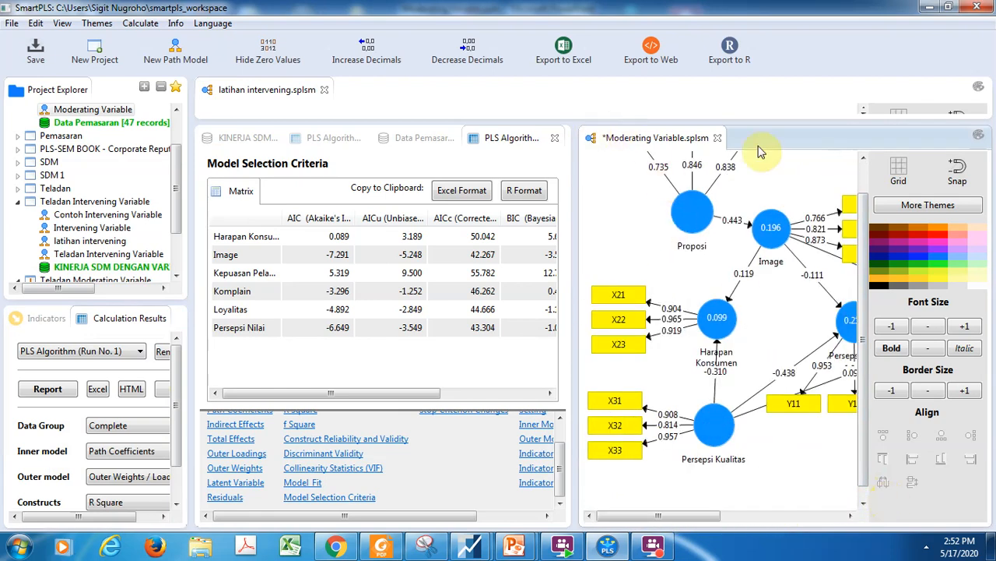
click(554, 137)
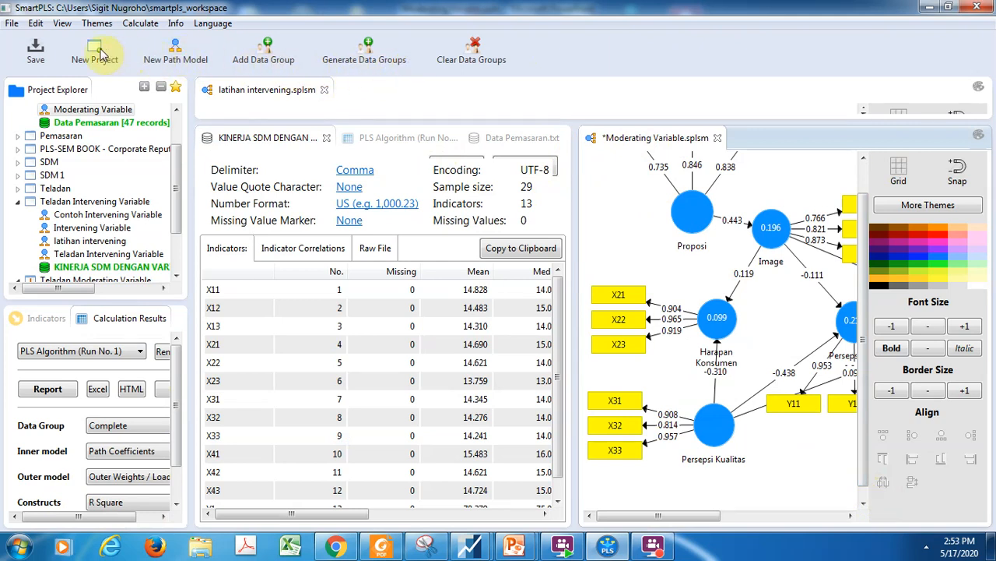
- Enlarge the Moderating Variable model's pane in height and width until the complete path diagram fits
click(131, 23)
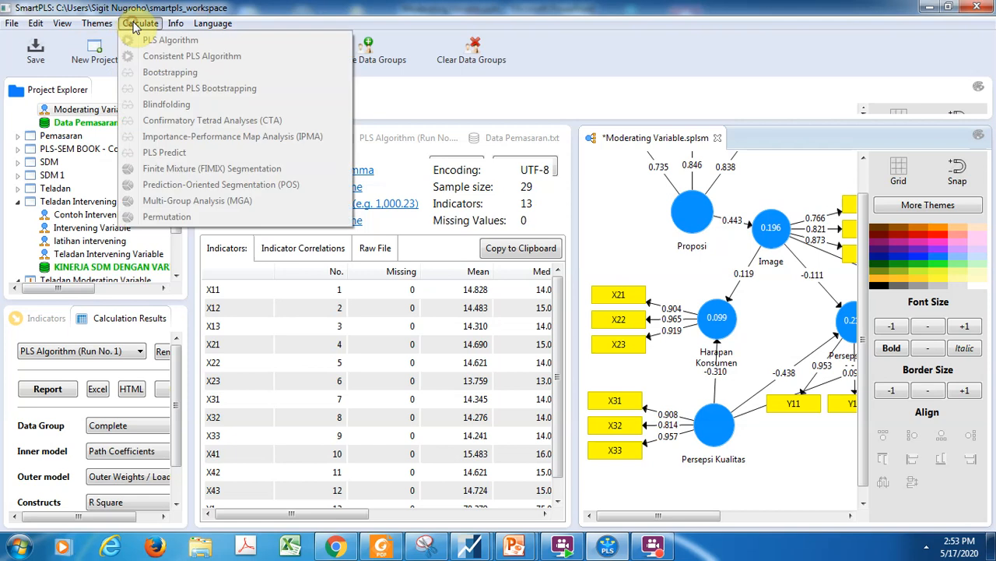
mouse_move(64, 25)
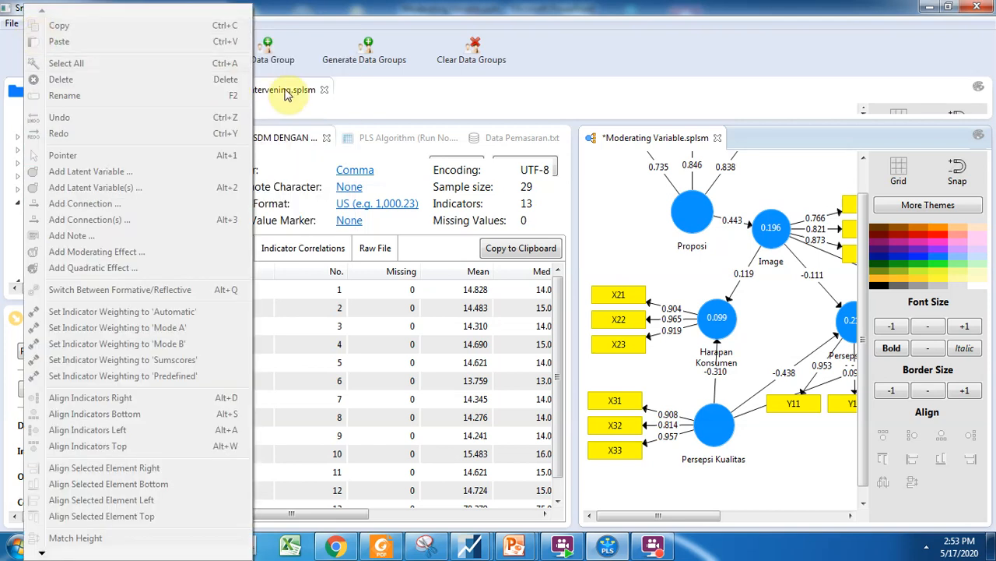
click(364, 100)
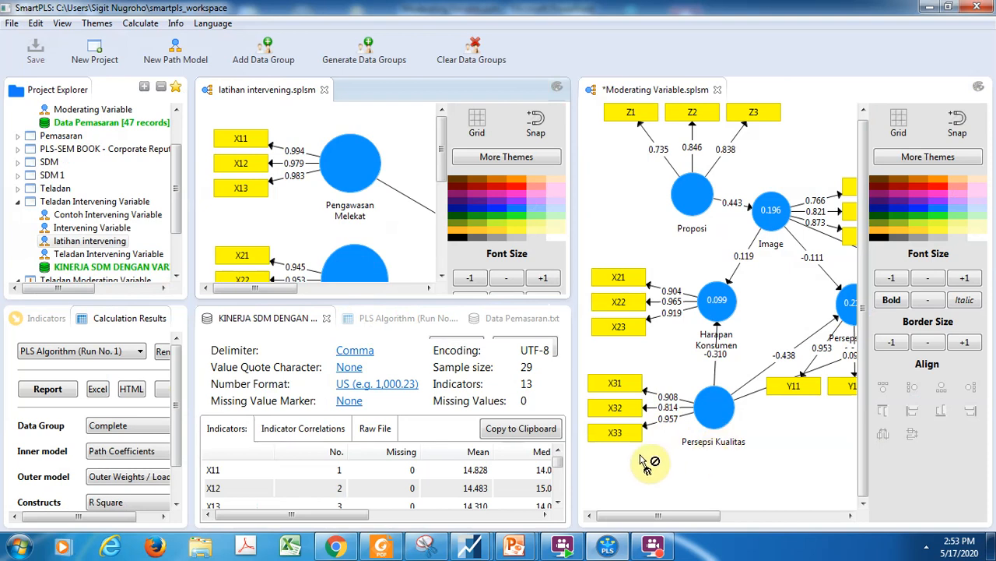
click(267, 47)
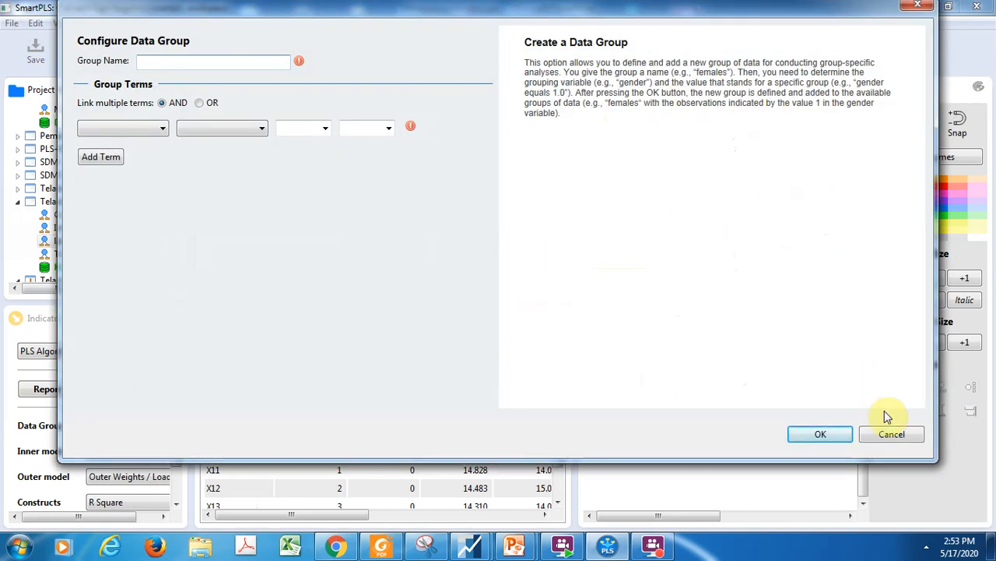
click(892, 434)
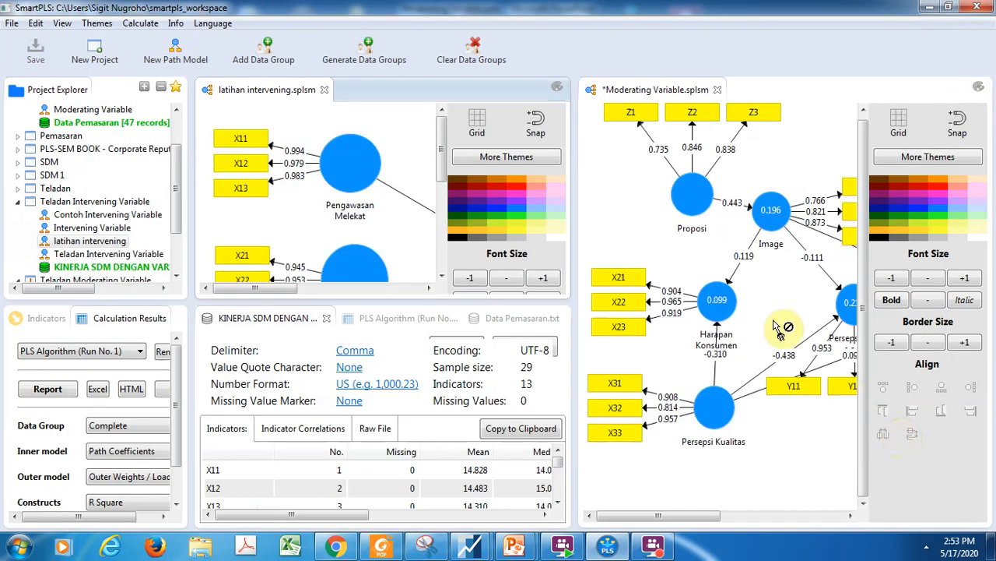
right_click(620, 209)
click(614, 208)
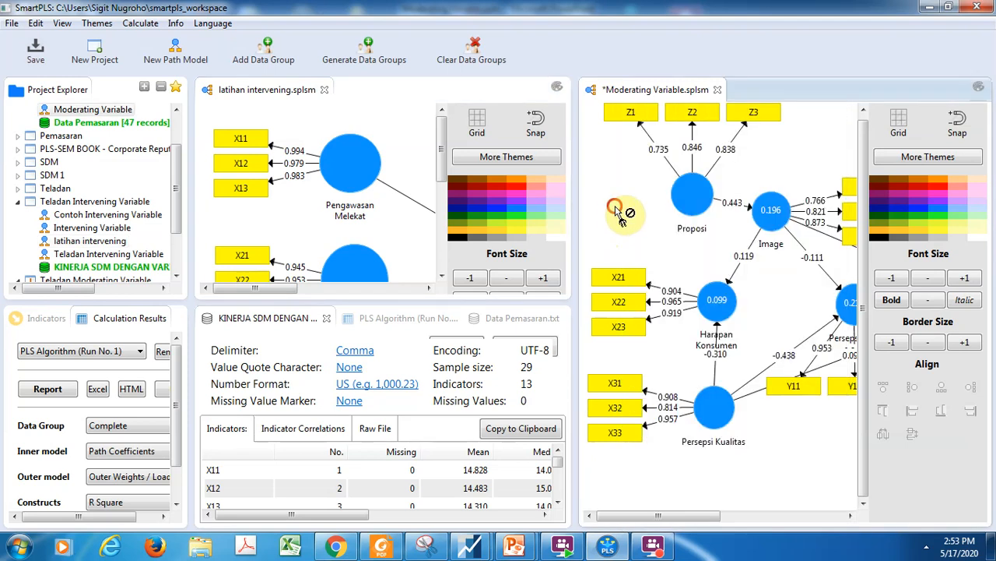
drag(573, 208, 276, 232)
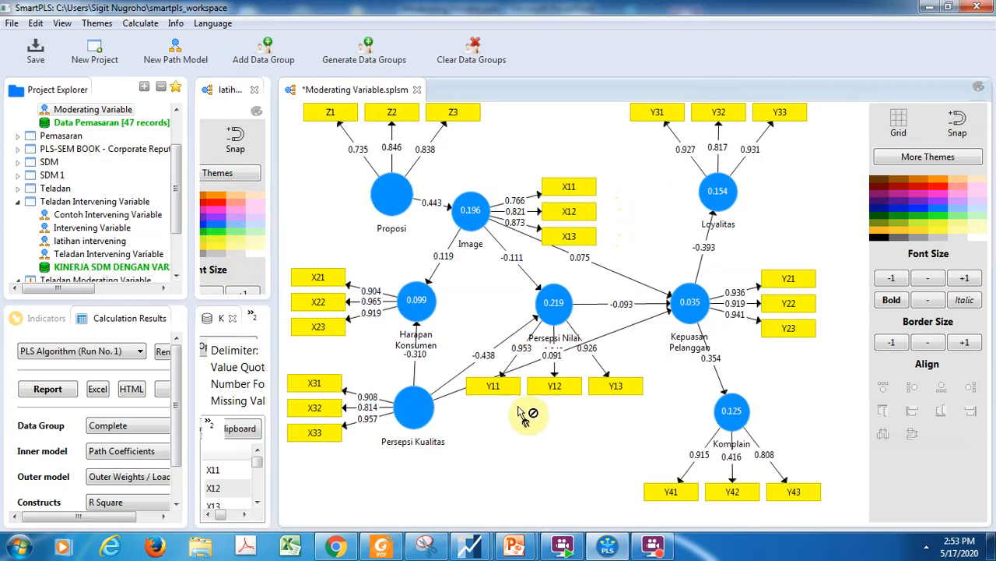
right_click(544, 449)
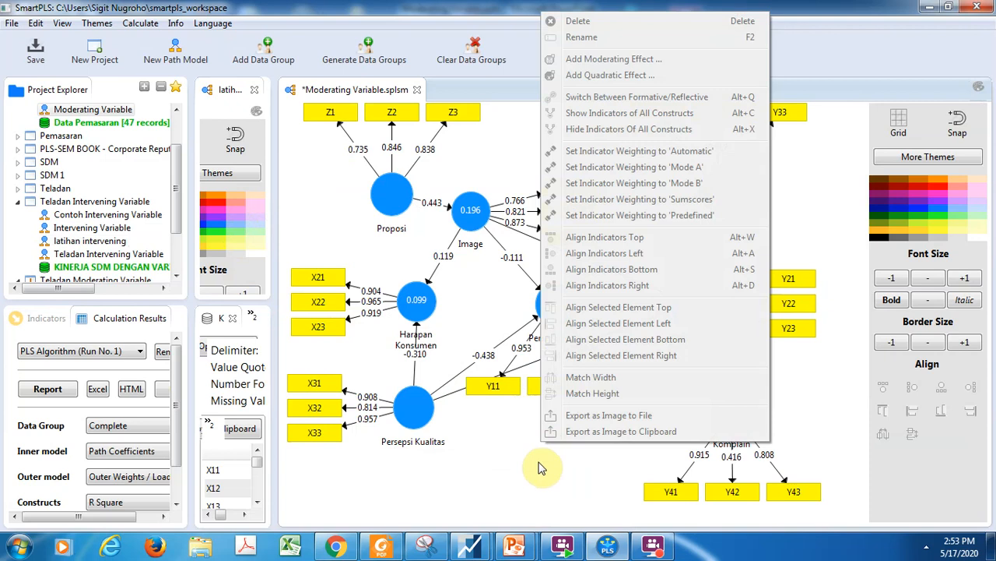
click(541, 468)
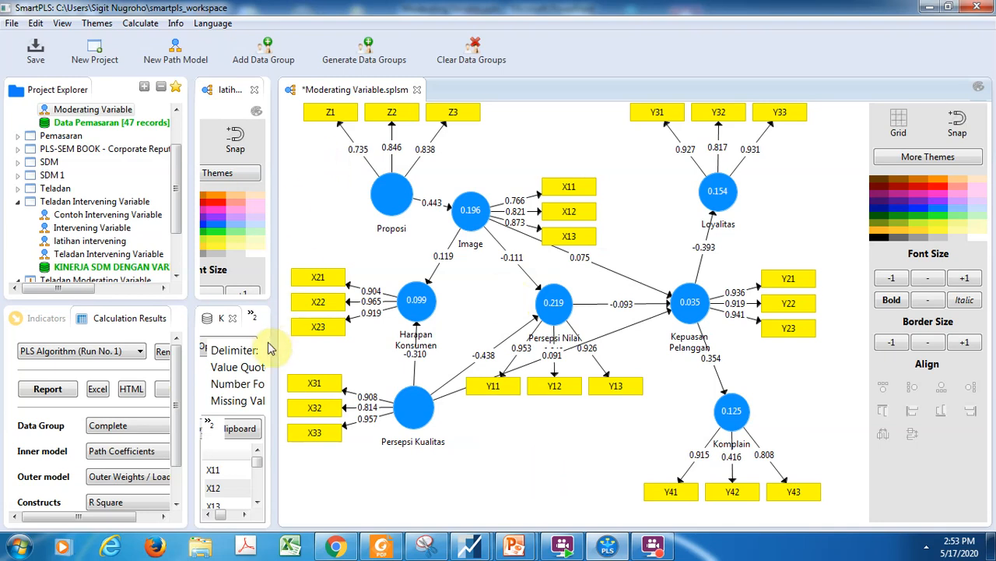
click(200, 398)
right_click(200, 401)
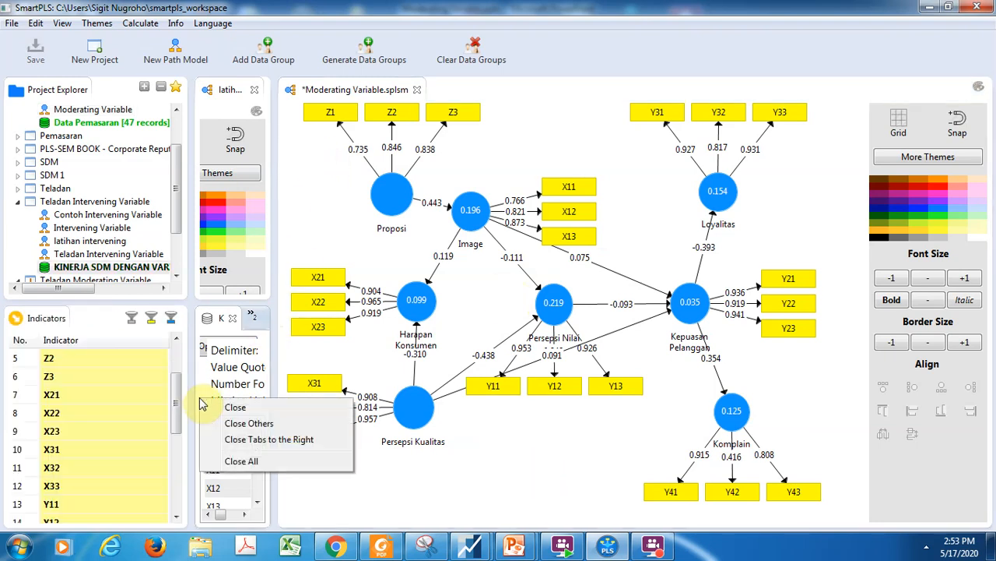
- Save the Moderating Variable path model
click(405, 498)
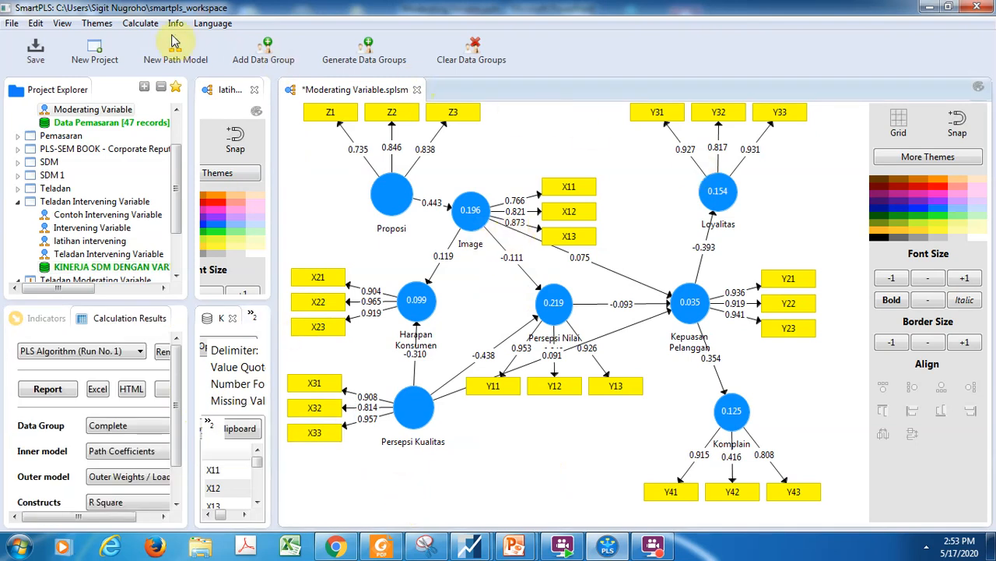
click(37, 50)
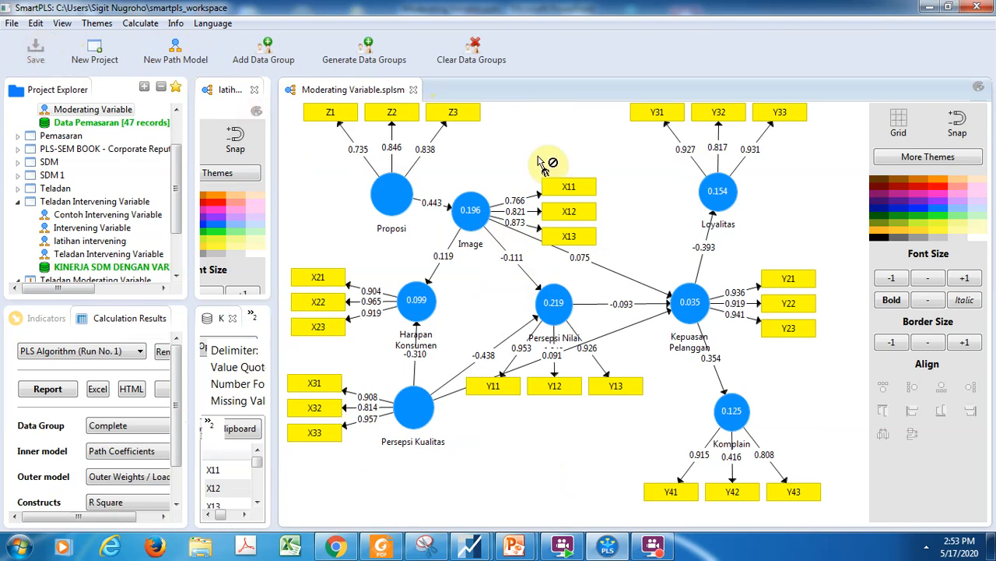
right_click(862, 173)
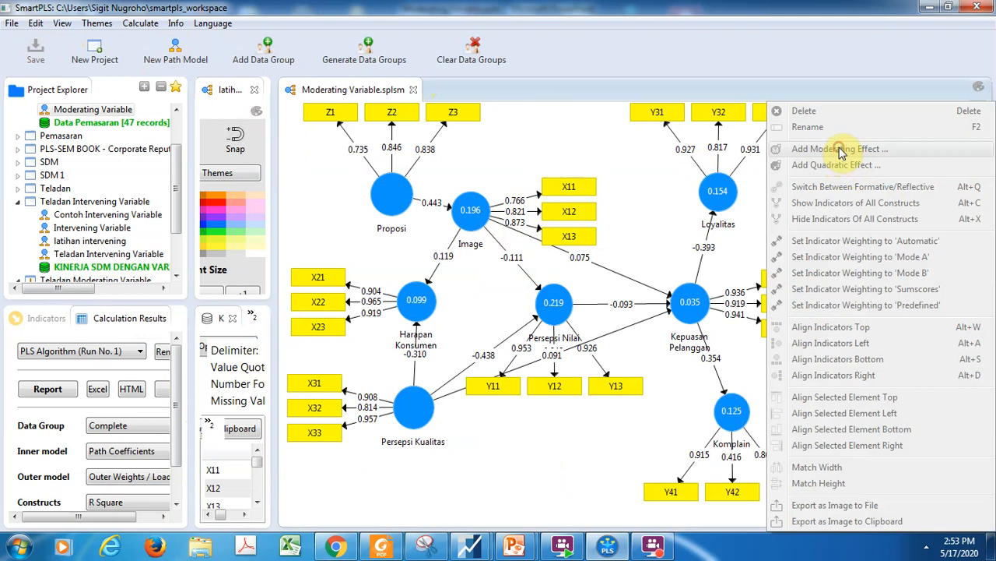
click(606, 151)
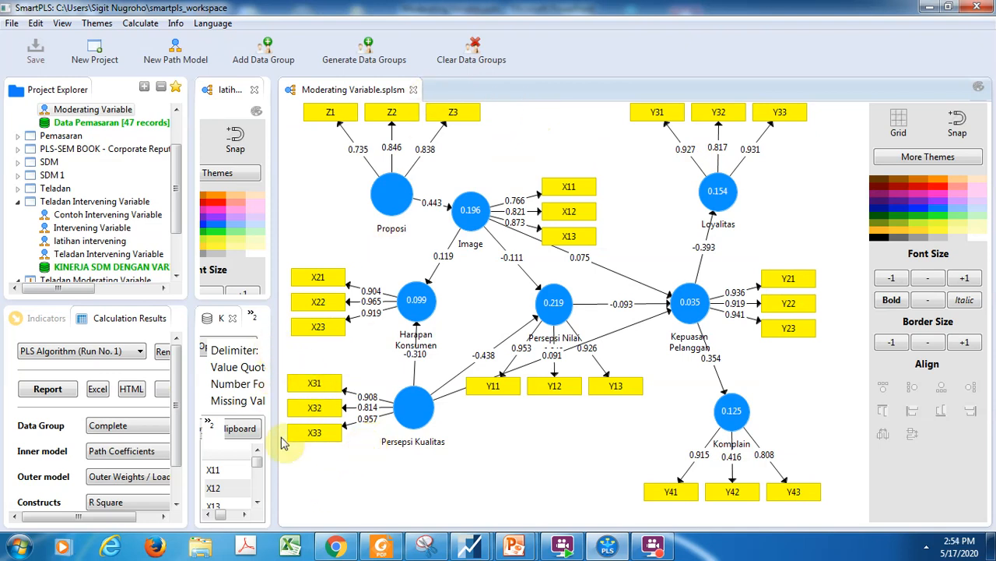
click(518, 481)
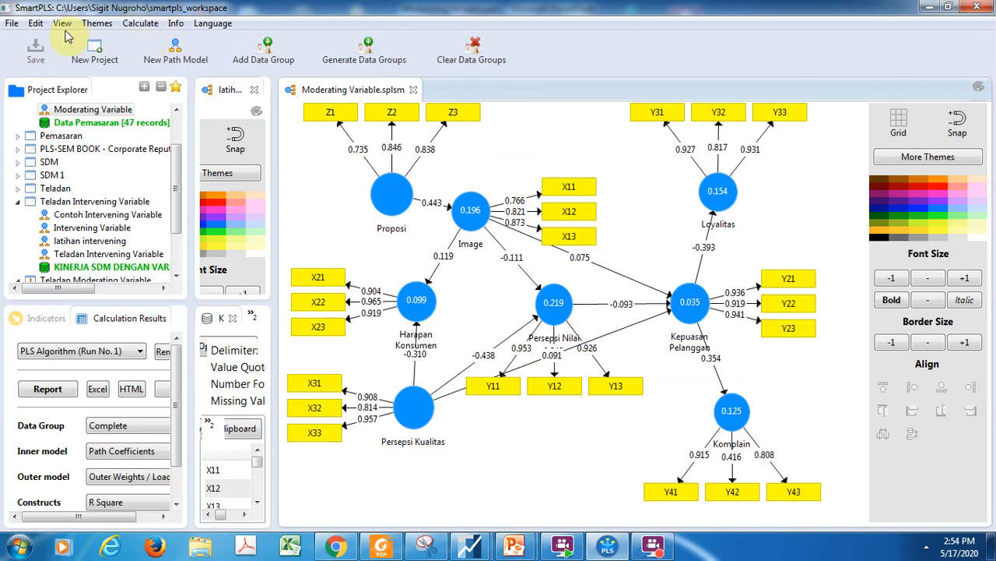
click(35, 23)
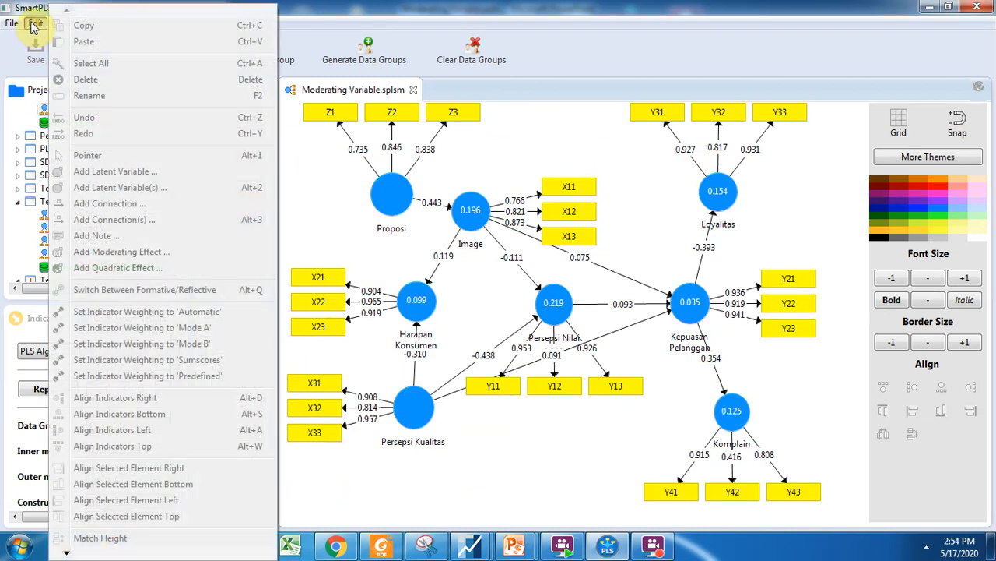
mouse_move(10, 28)
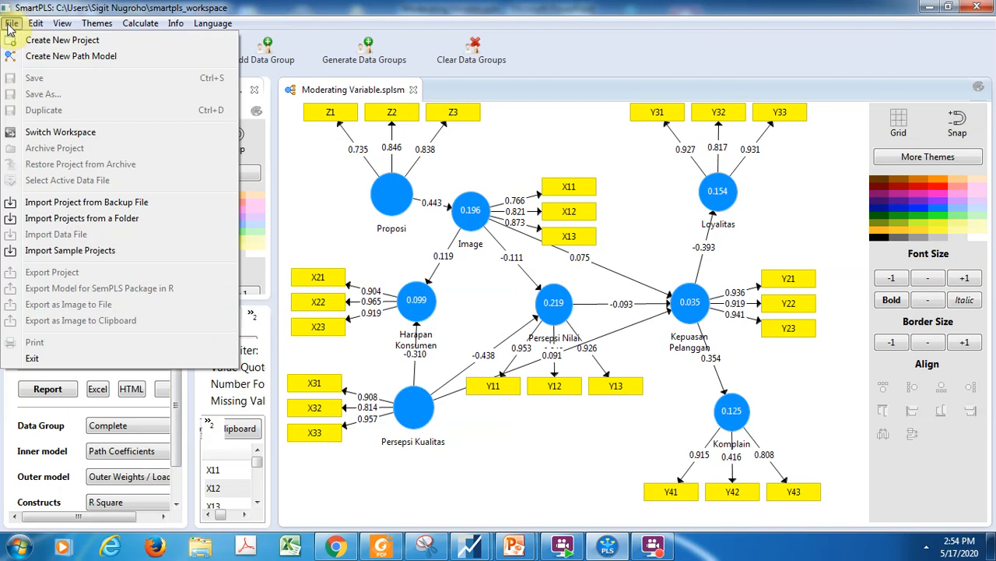
click(329, 172)
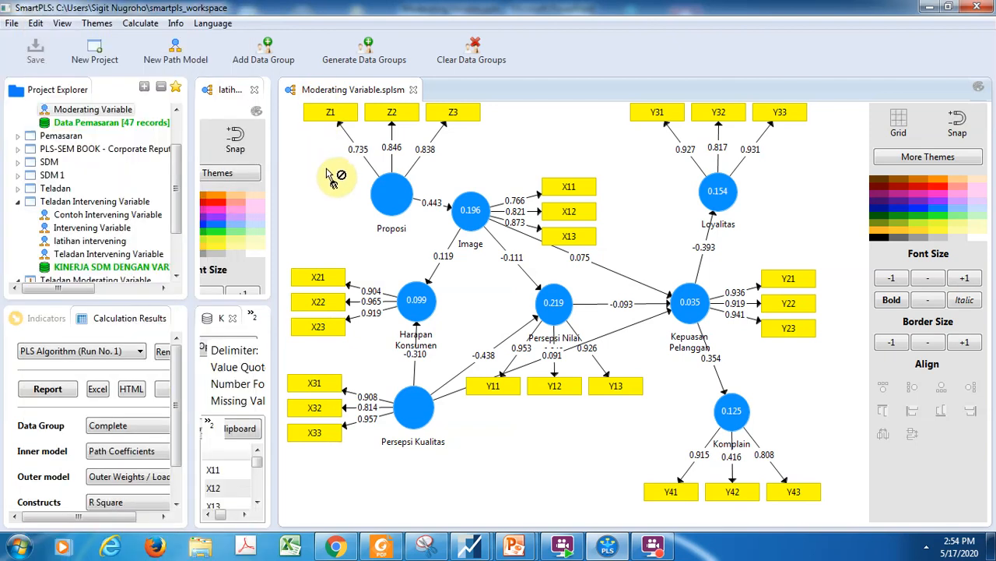
- Display the Data Pemasaran data set in the narrow pane and sort its indicators in descending order by name
click(254, 90)
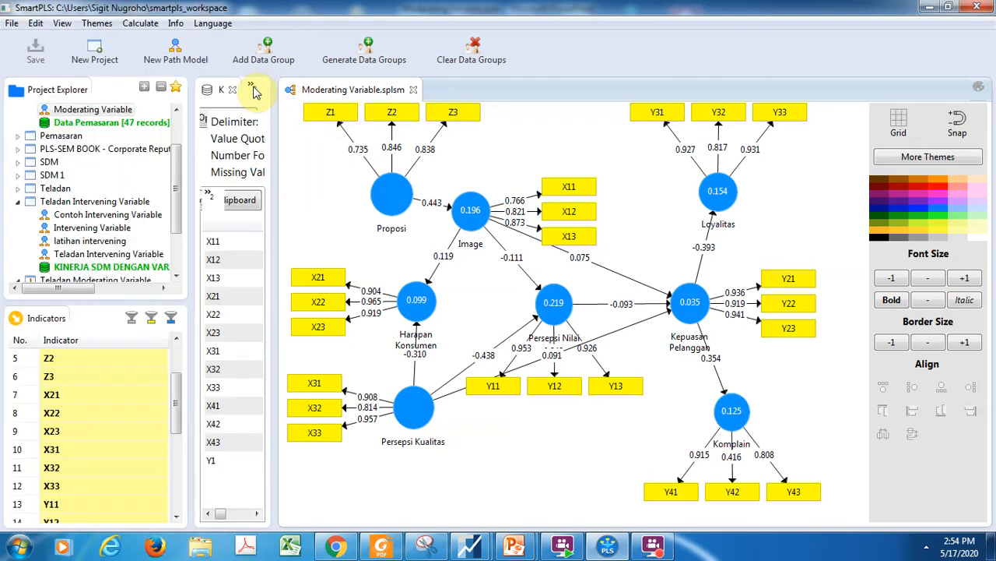
click(254, 90)
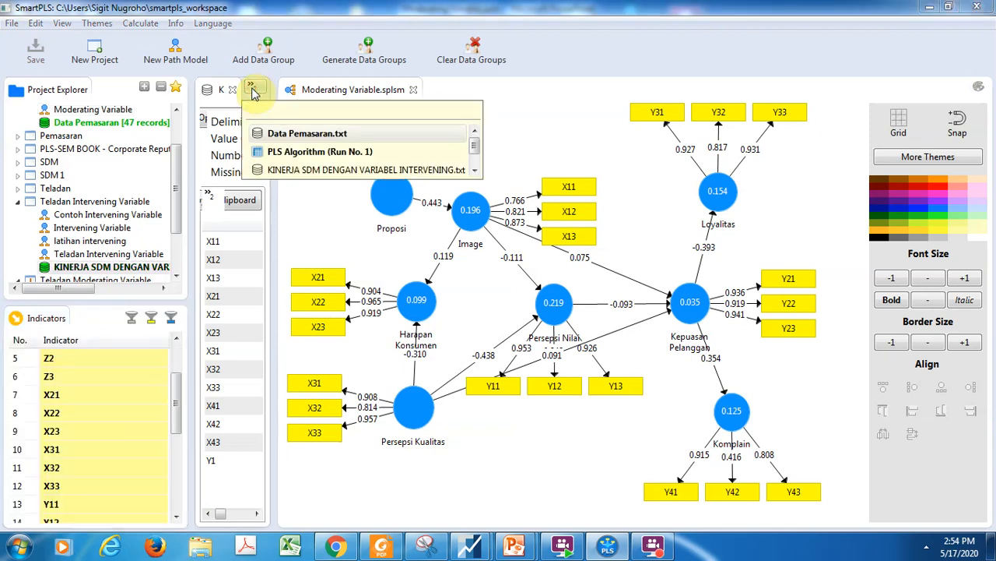
click(293, 134)
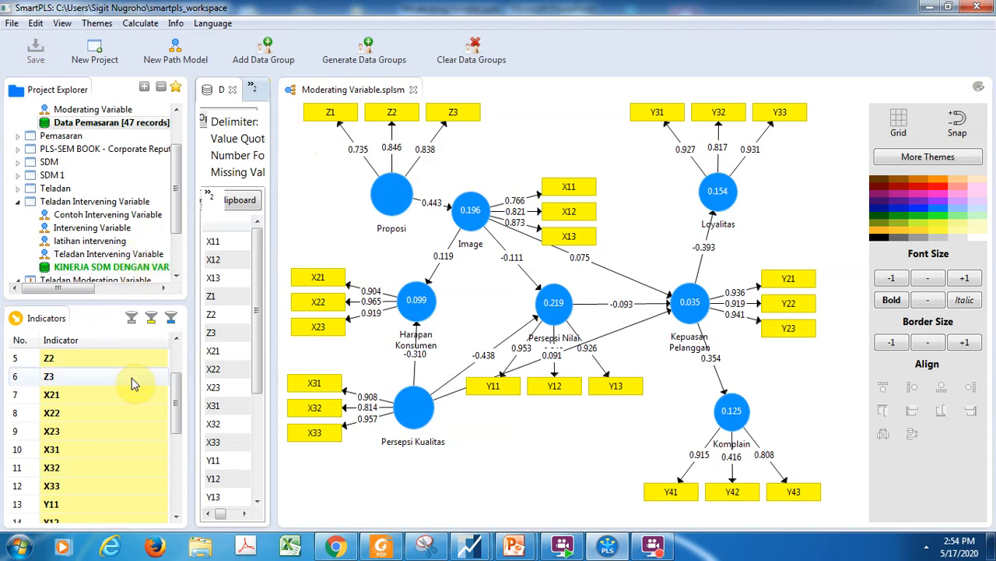
click(243, 218)
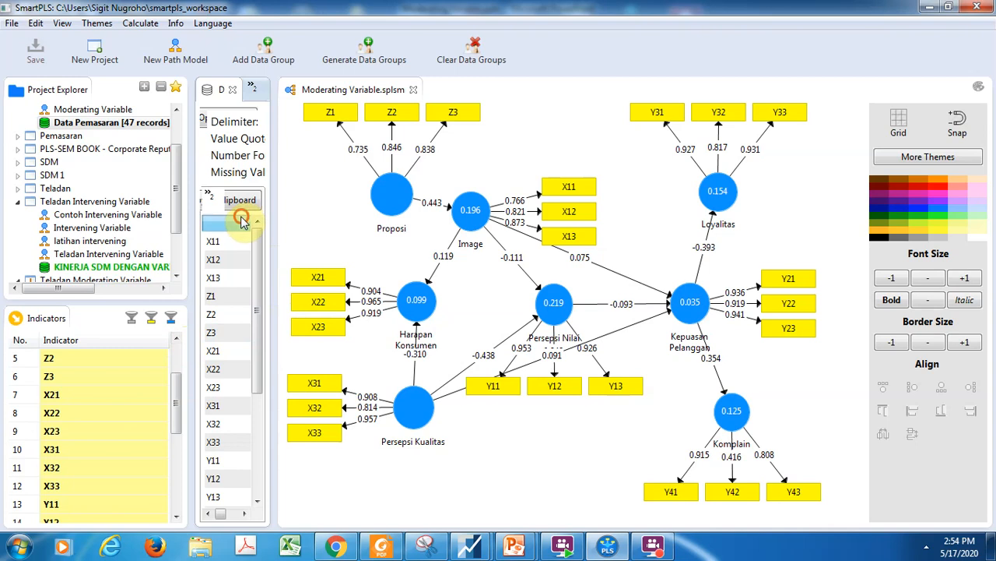
- Return to the Moderating Variable path model, and close it
click(330, 217)
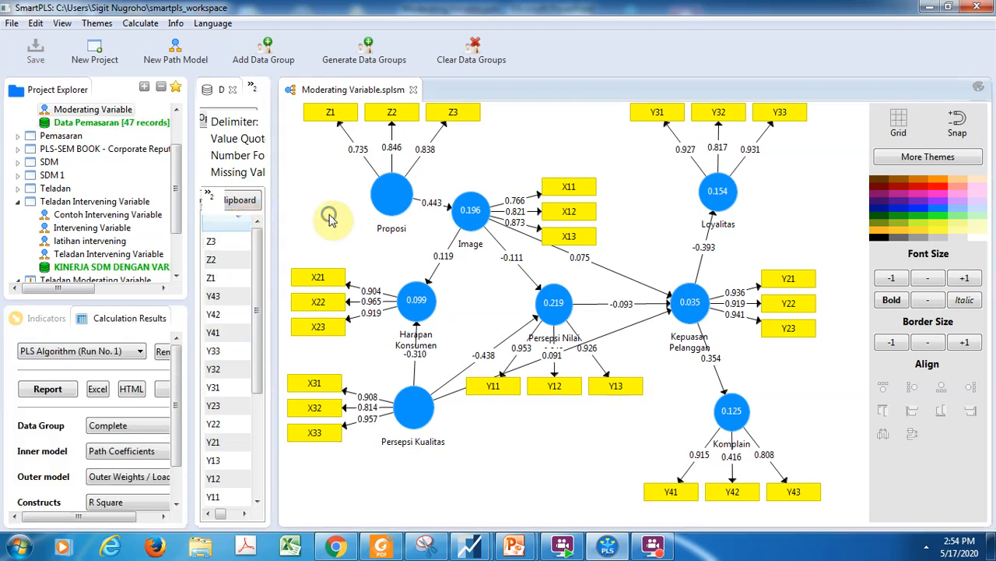
right_click(330, 218)
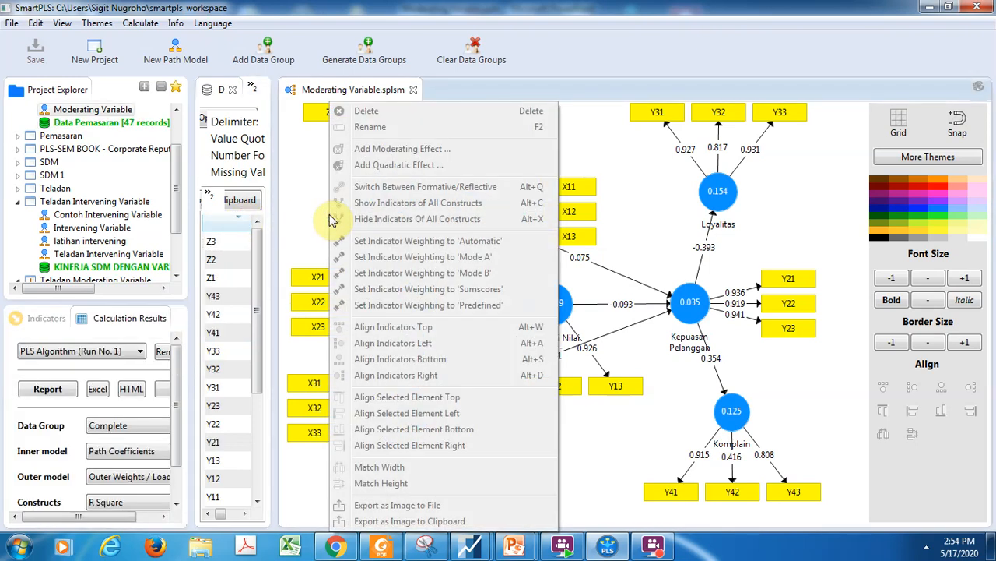
click(606, 150)
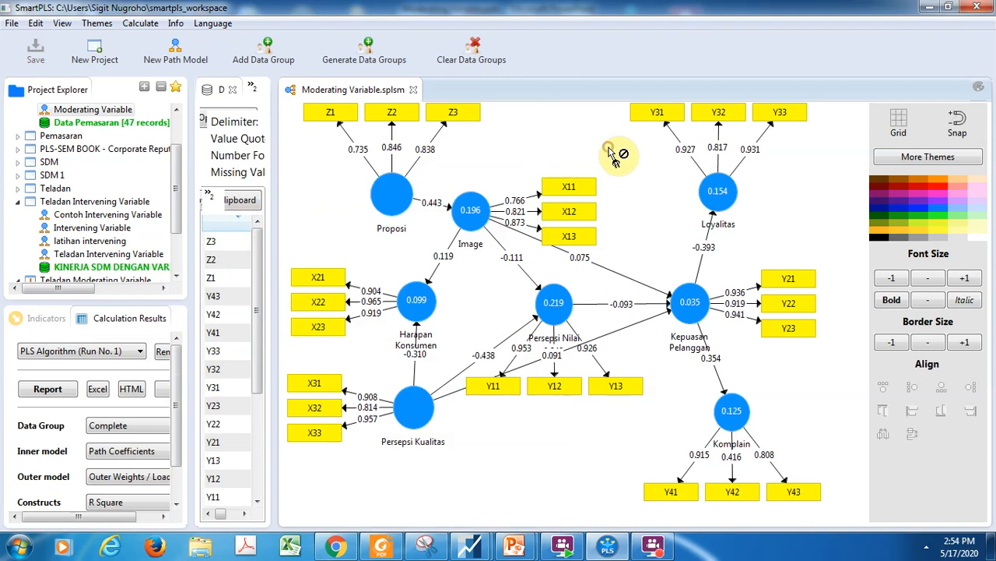
click(413, 90)
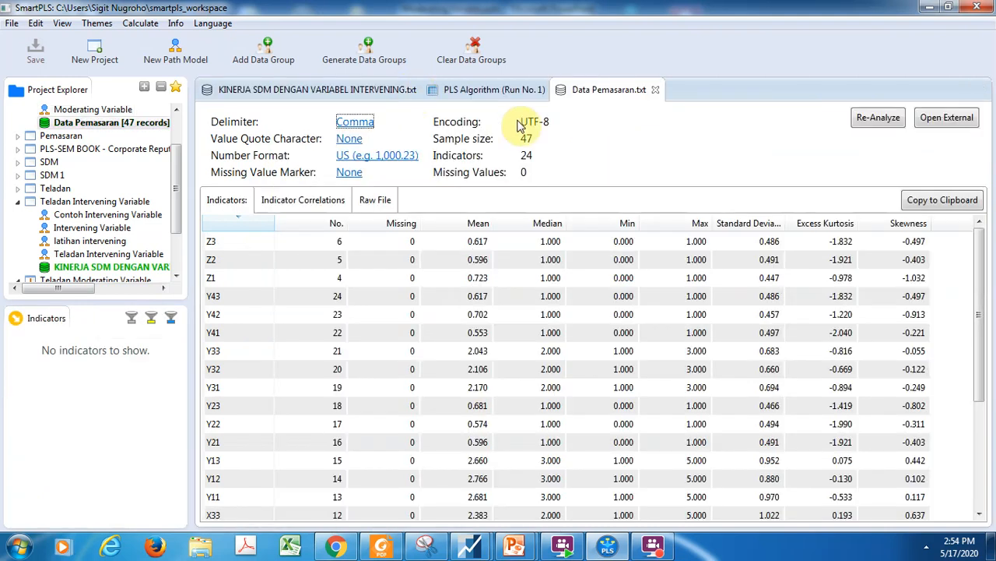
- Re-analyze the KINERJA SDM DENGAN VARIABEL INTERVENING data set, and bring up the PLS Algorithm (Run No. 1) report
click(310, 91)
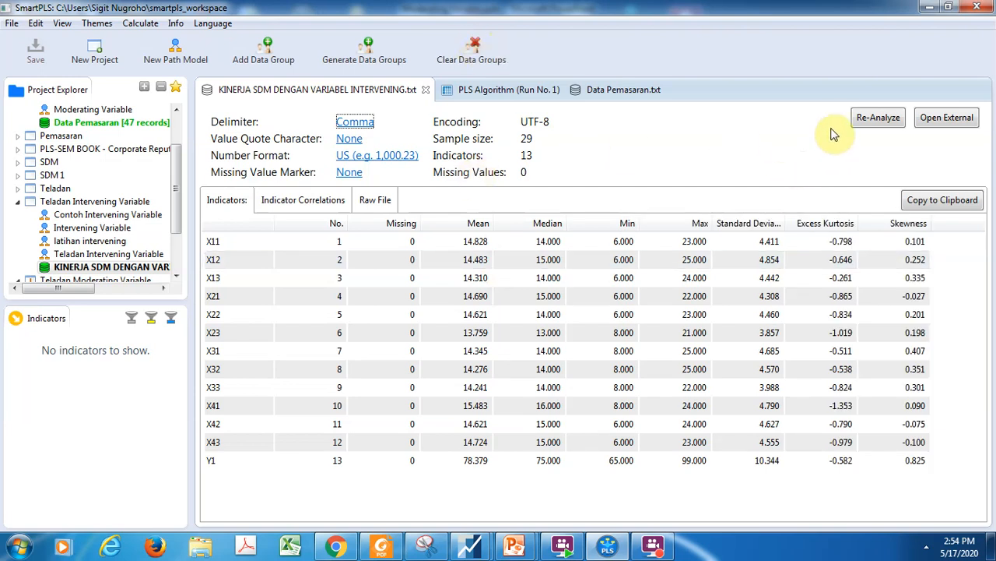
click(885, 118)
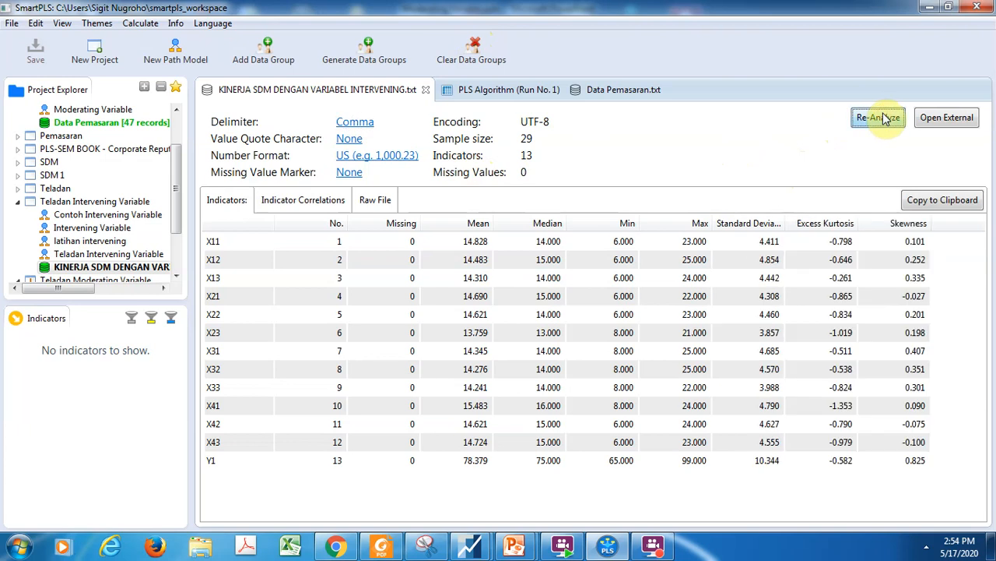
click(510, 92)
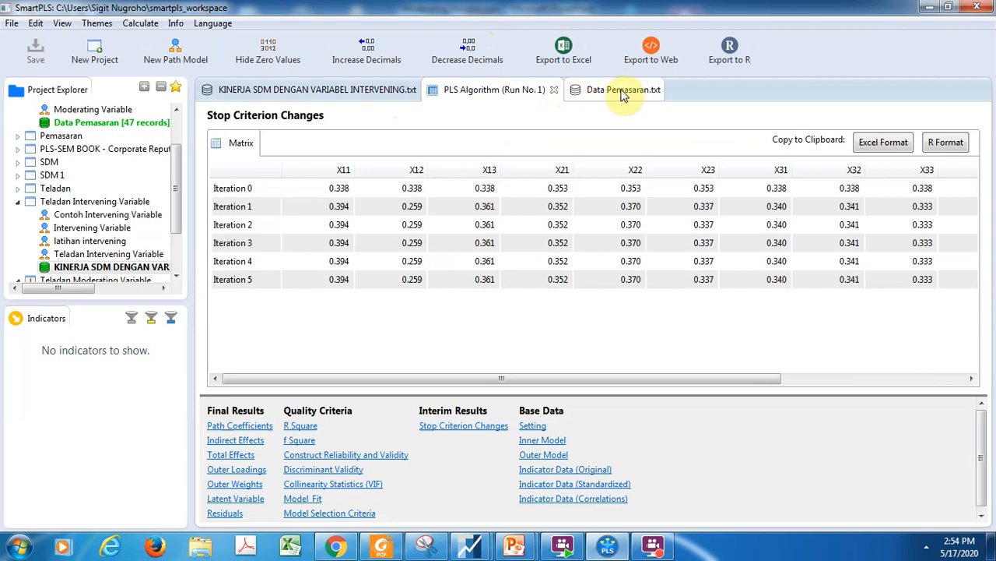